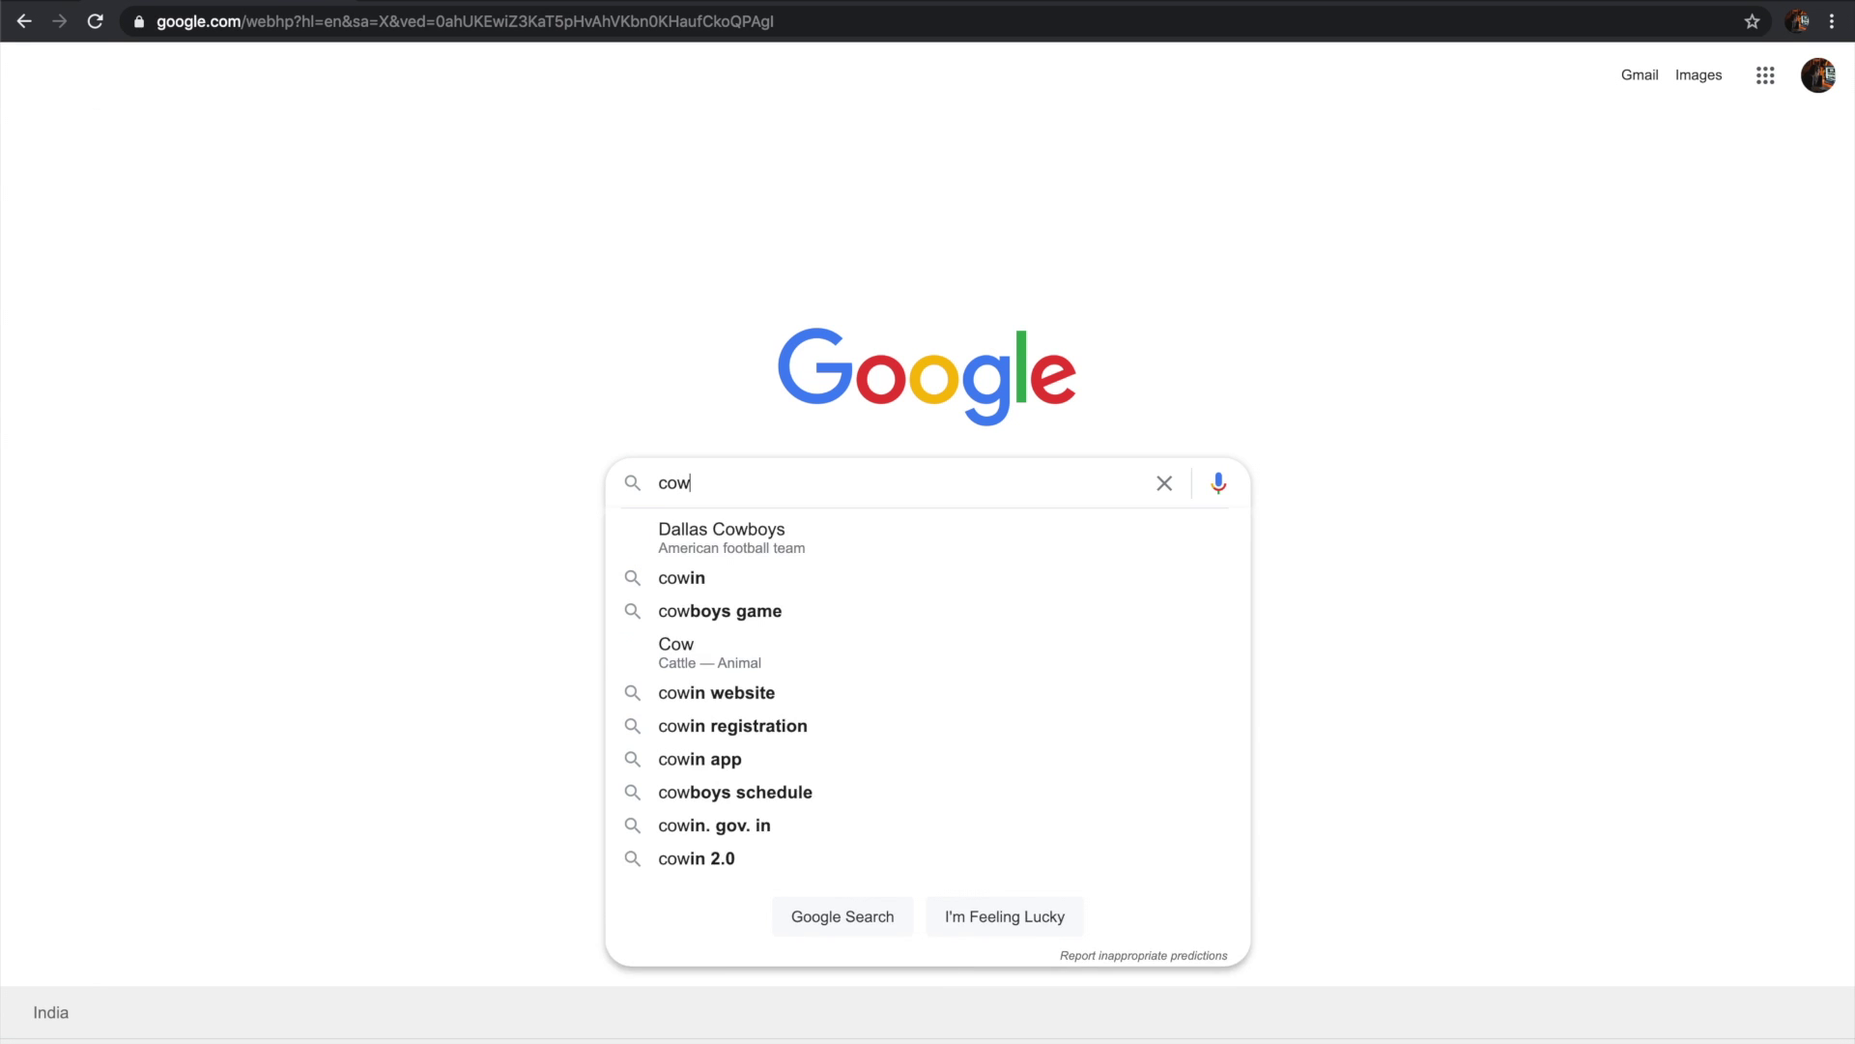
Search Google for 'cowin' and scroll down to the official Cowin.gov.in result.
key(Return)
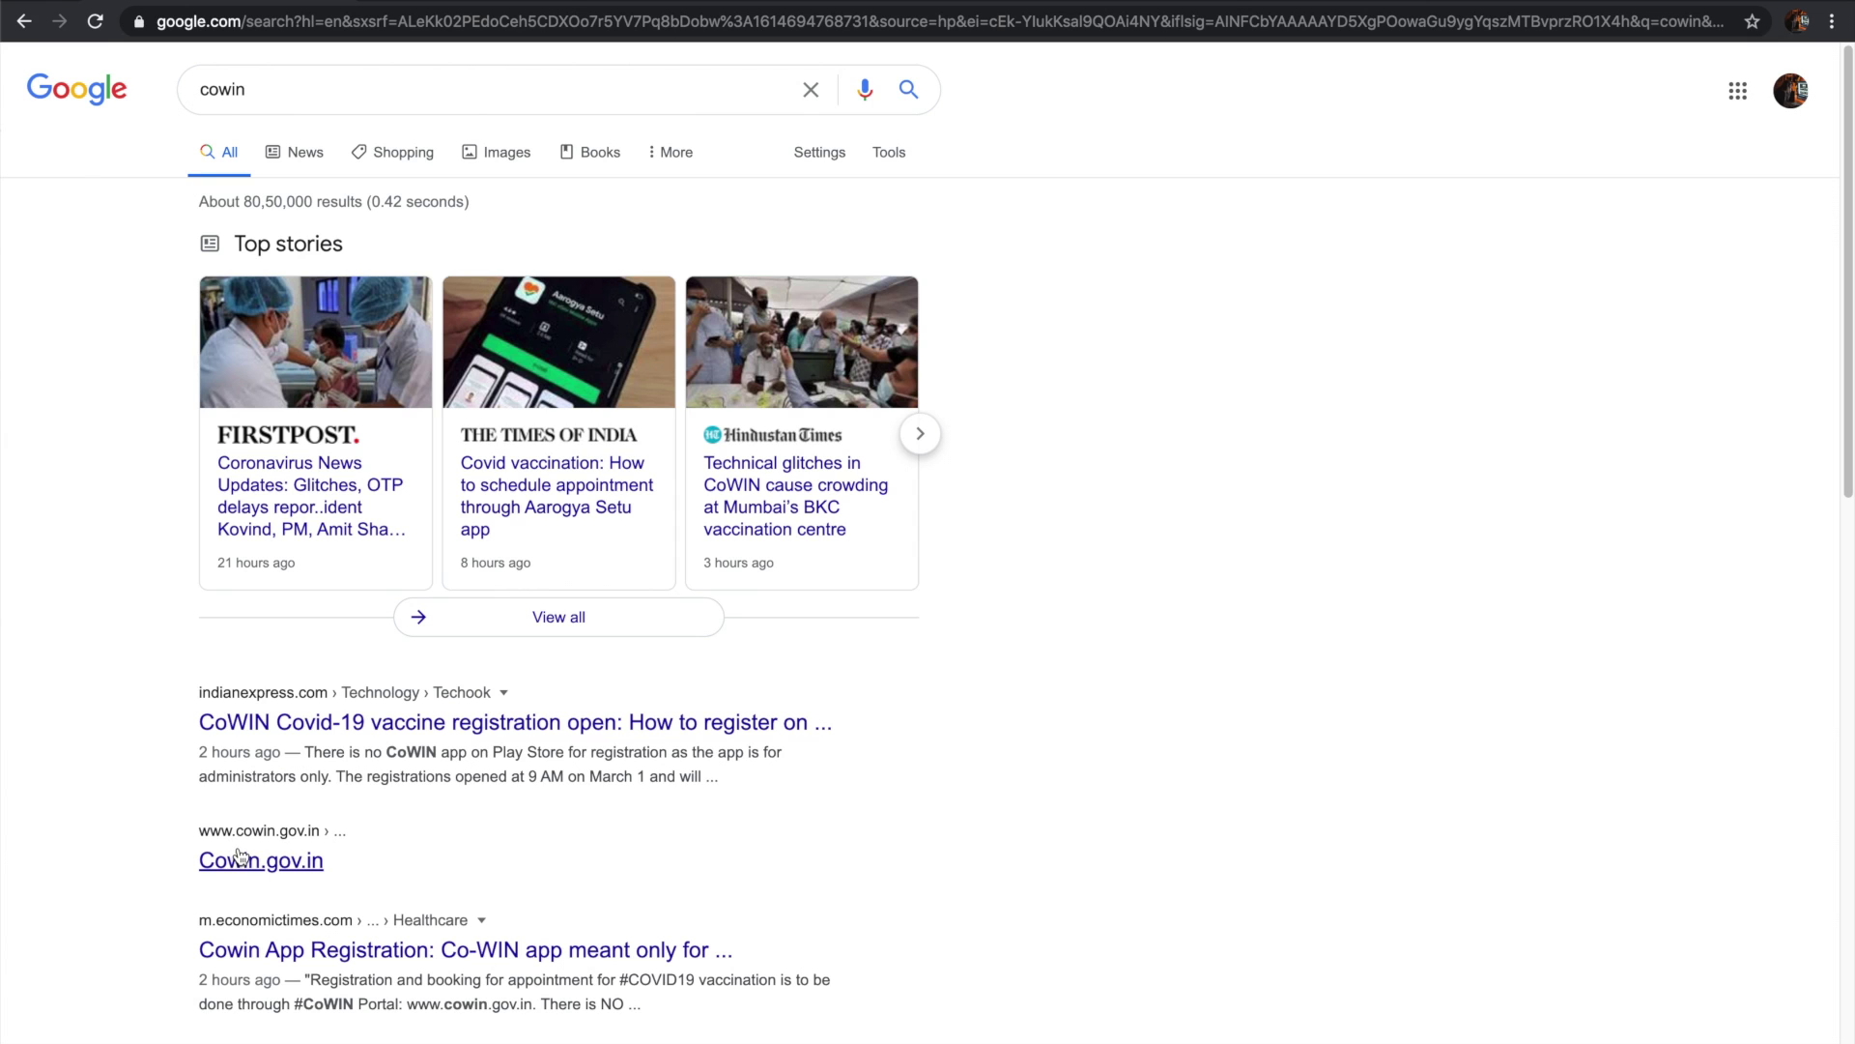
scroll(254, 856, down, 3)
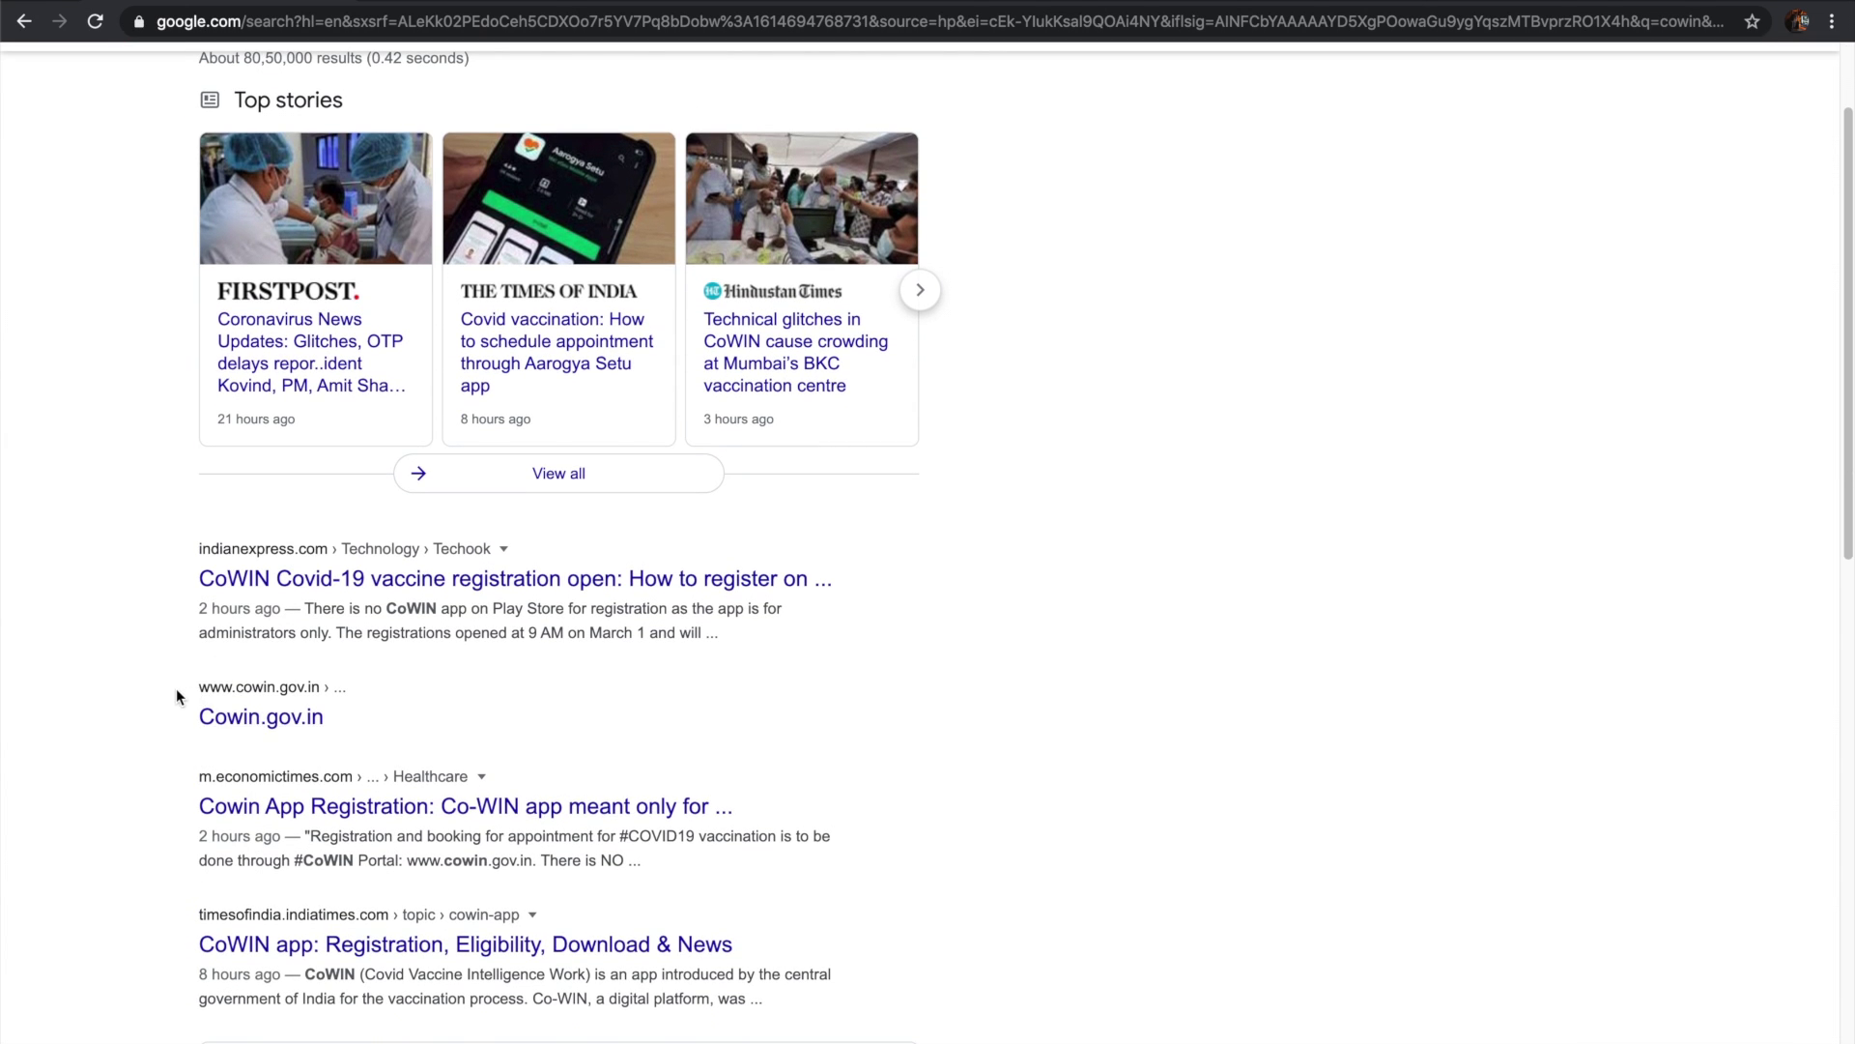
drag(194, 715, 329, 722)
Open cowin.gov.in and scroll to the Find Your Nearest Vaccination Center section.
click(282, 721)
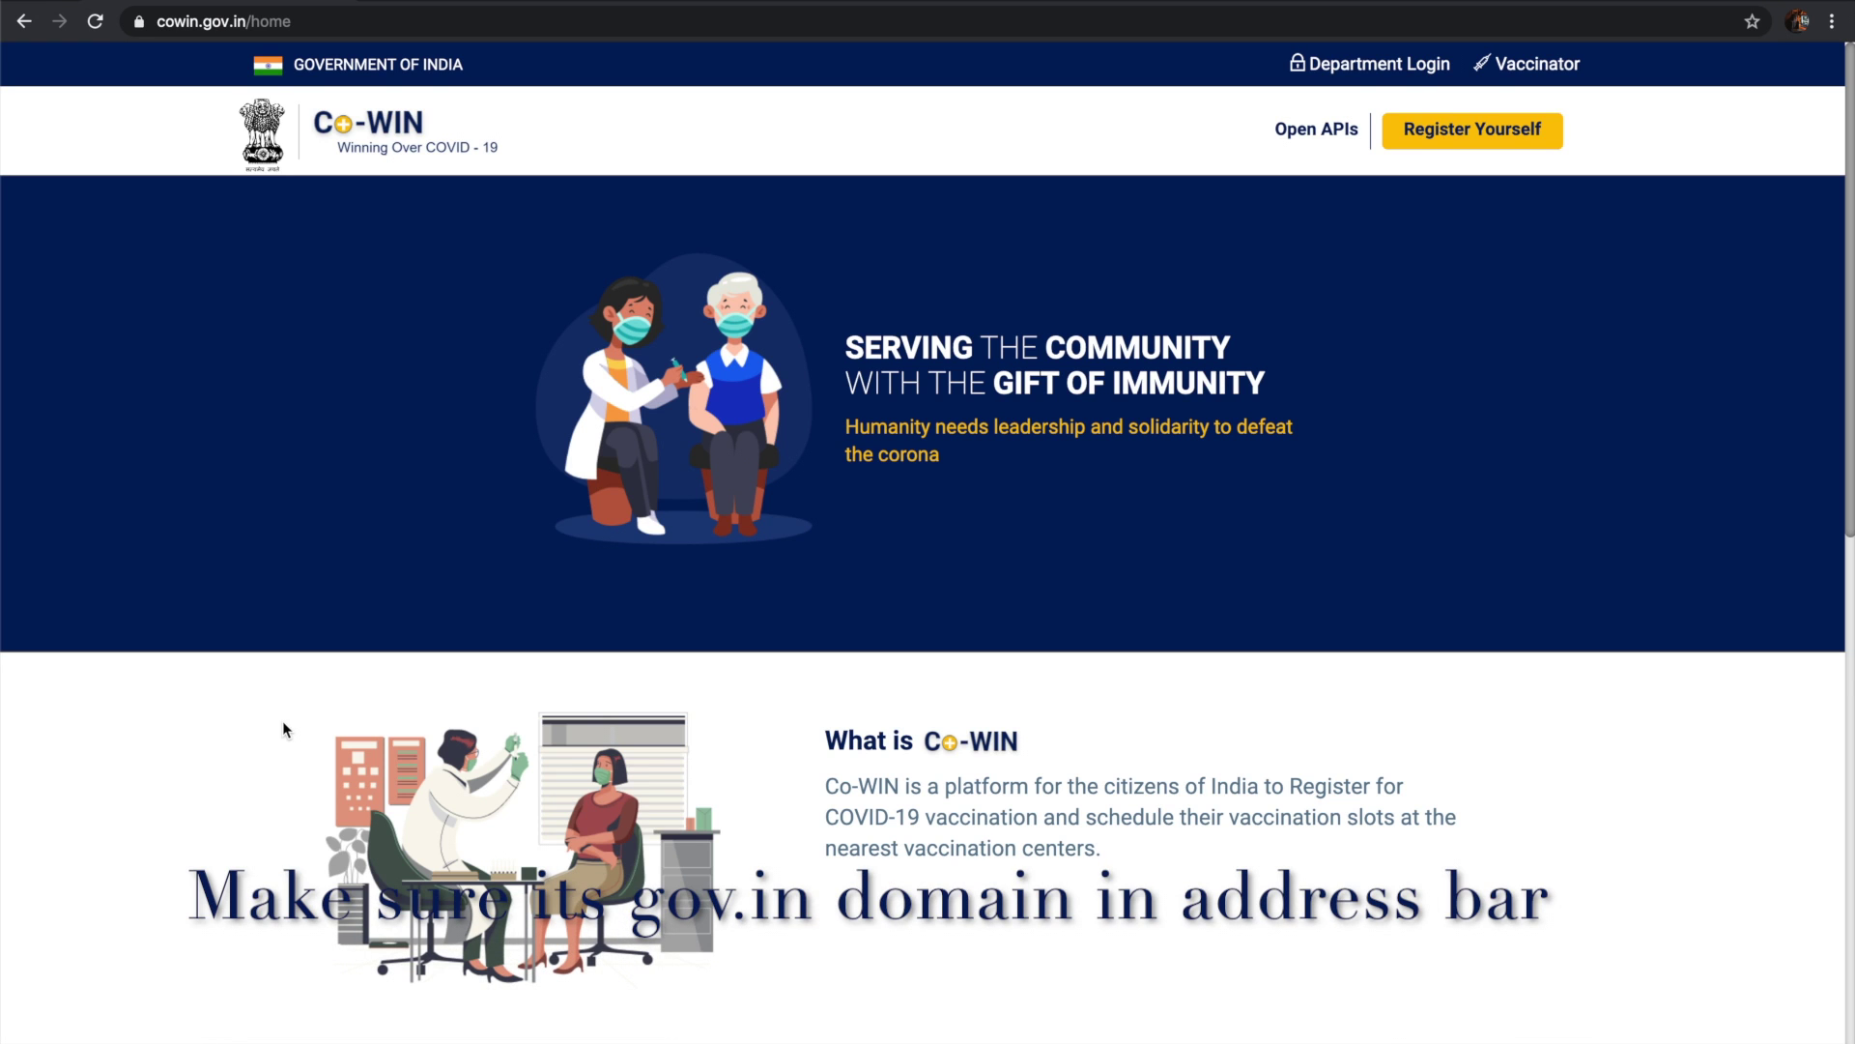
scroll(283, 721, down, 1)
scroll(283, 726, down, 5)
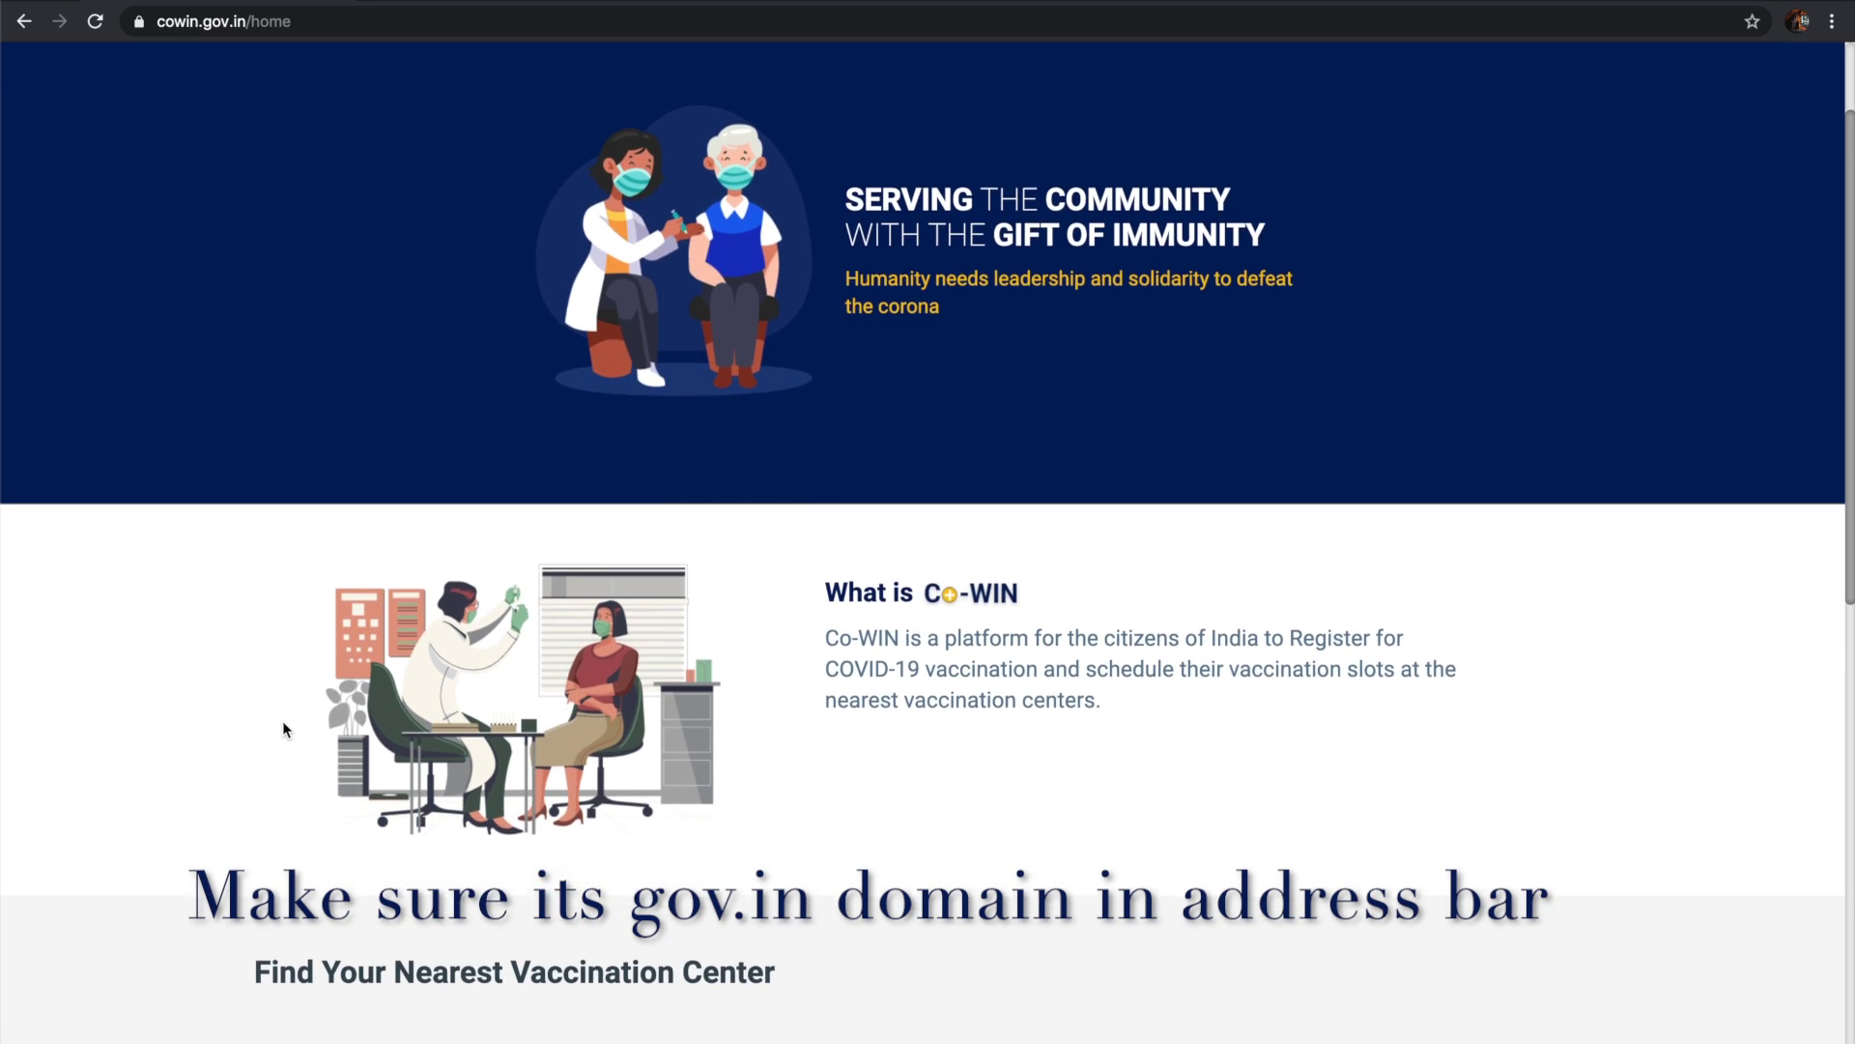
scroll(282, 721, down, 3)
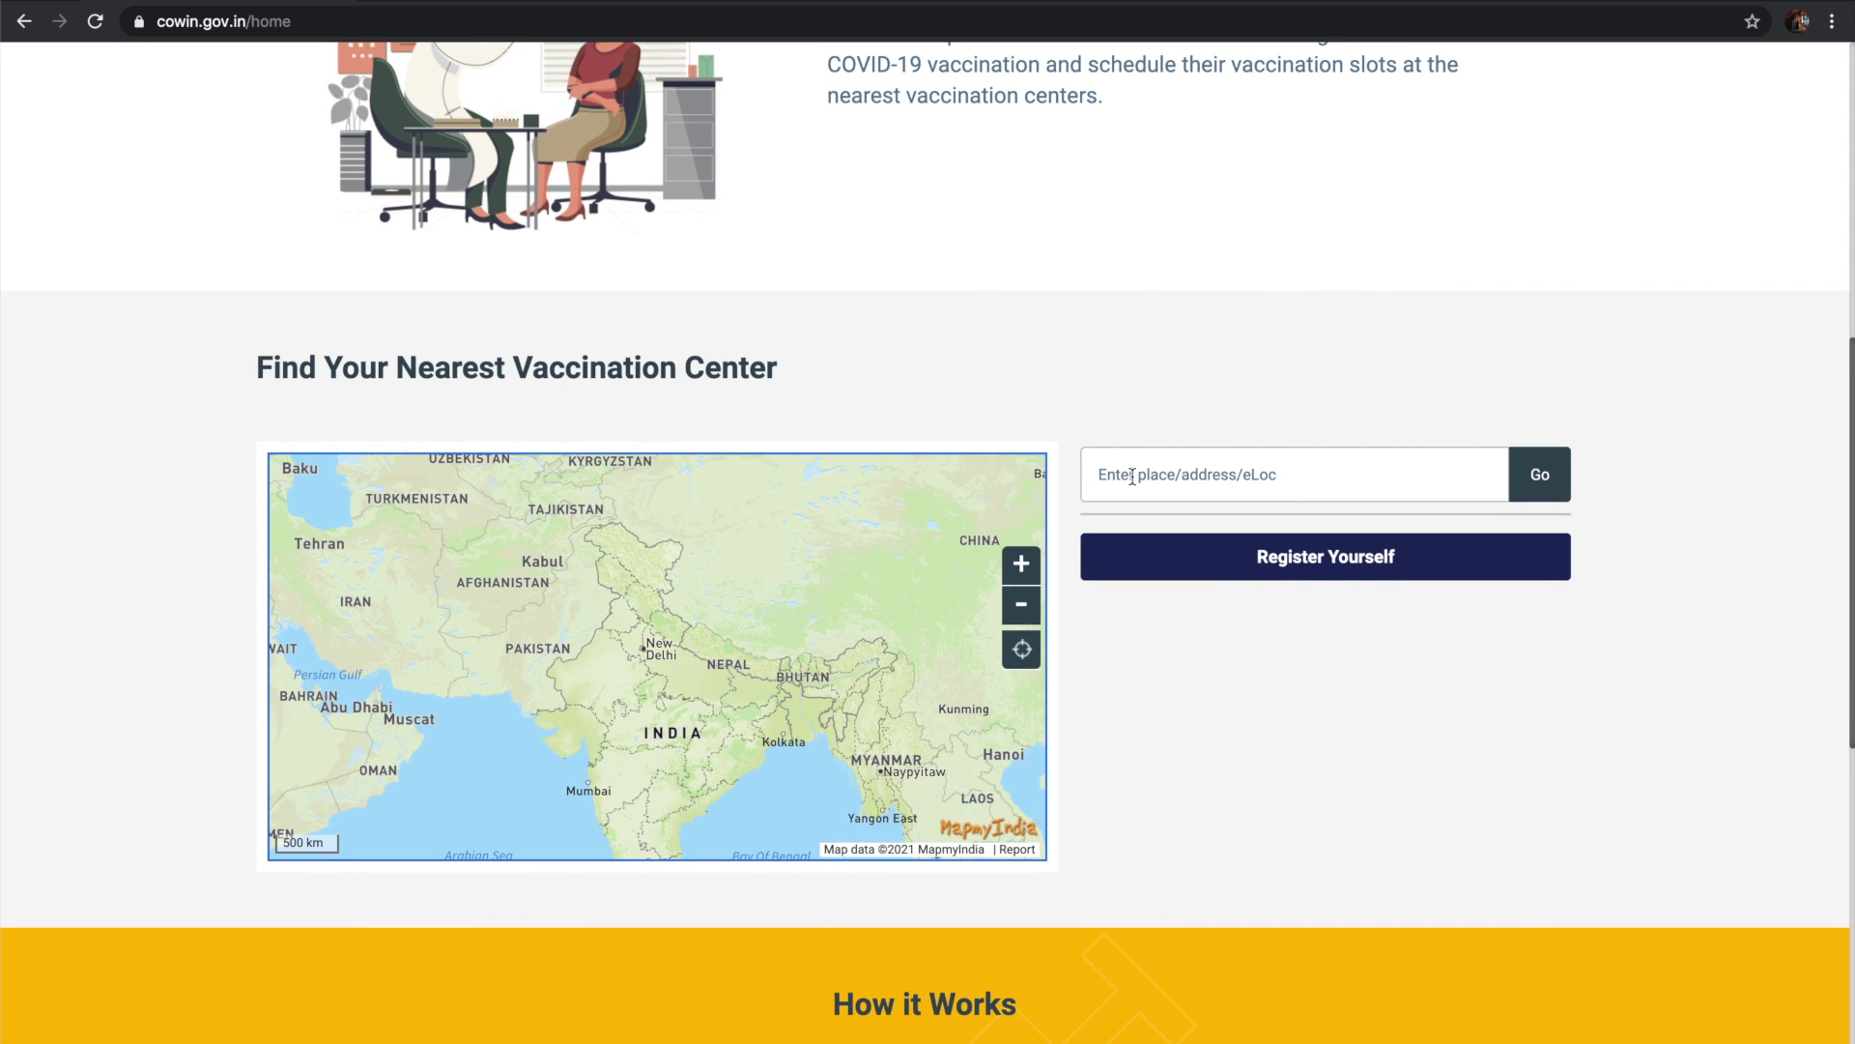
Search Bhopal, view centres like Jk Hospital and Ajwani Eye Hospital, then go to registration.
text(bhopal)
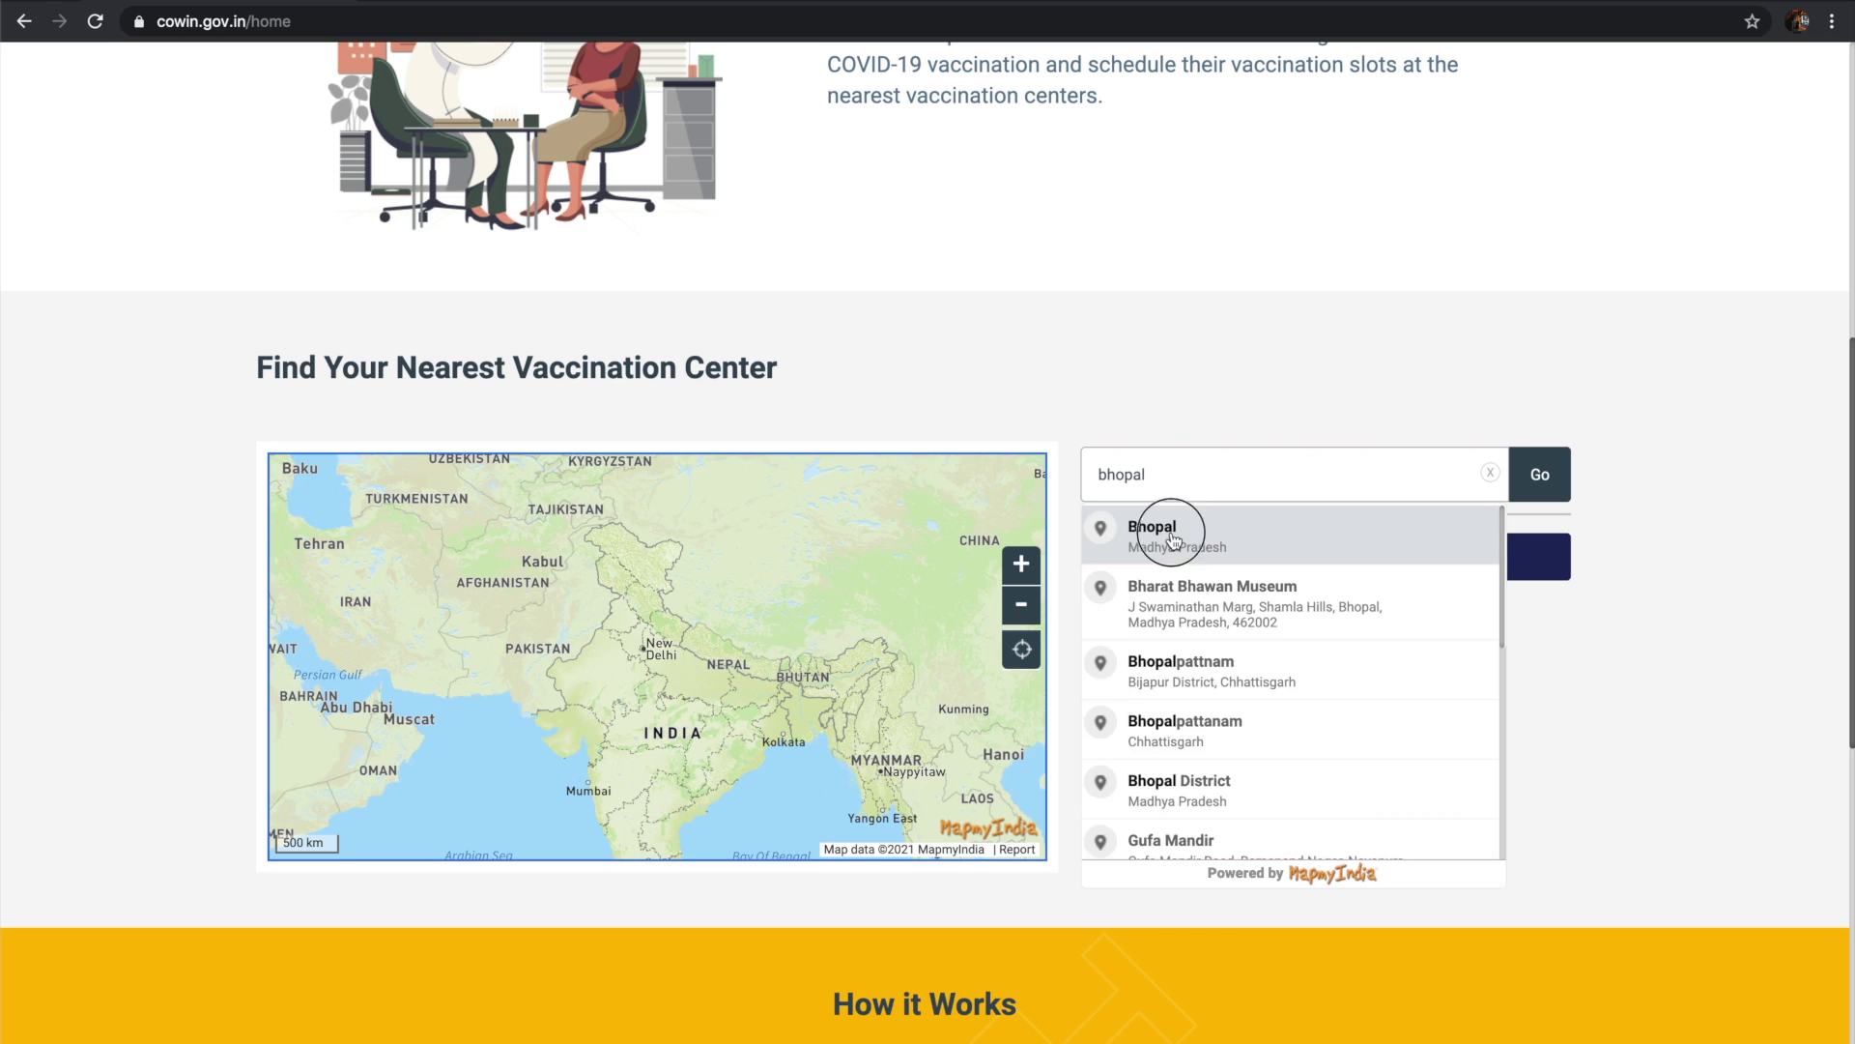
click(1172, 527)
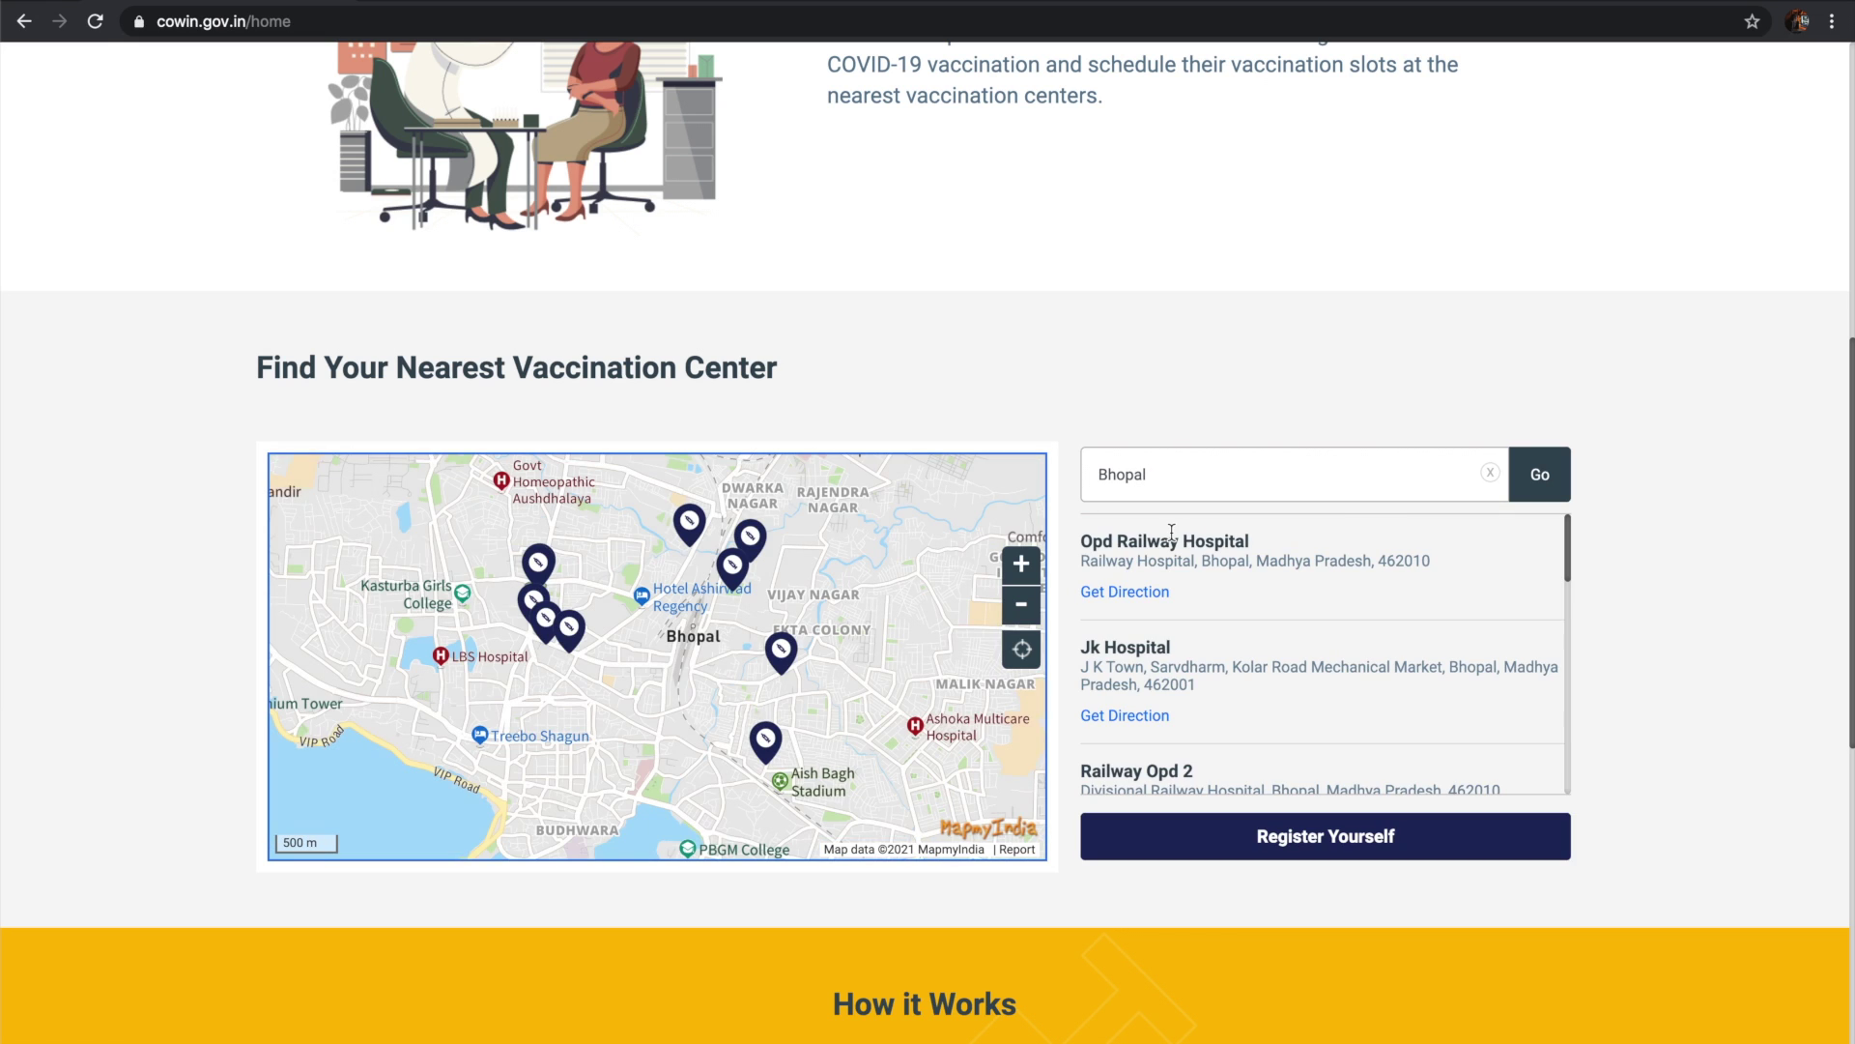
click(568, 623)
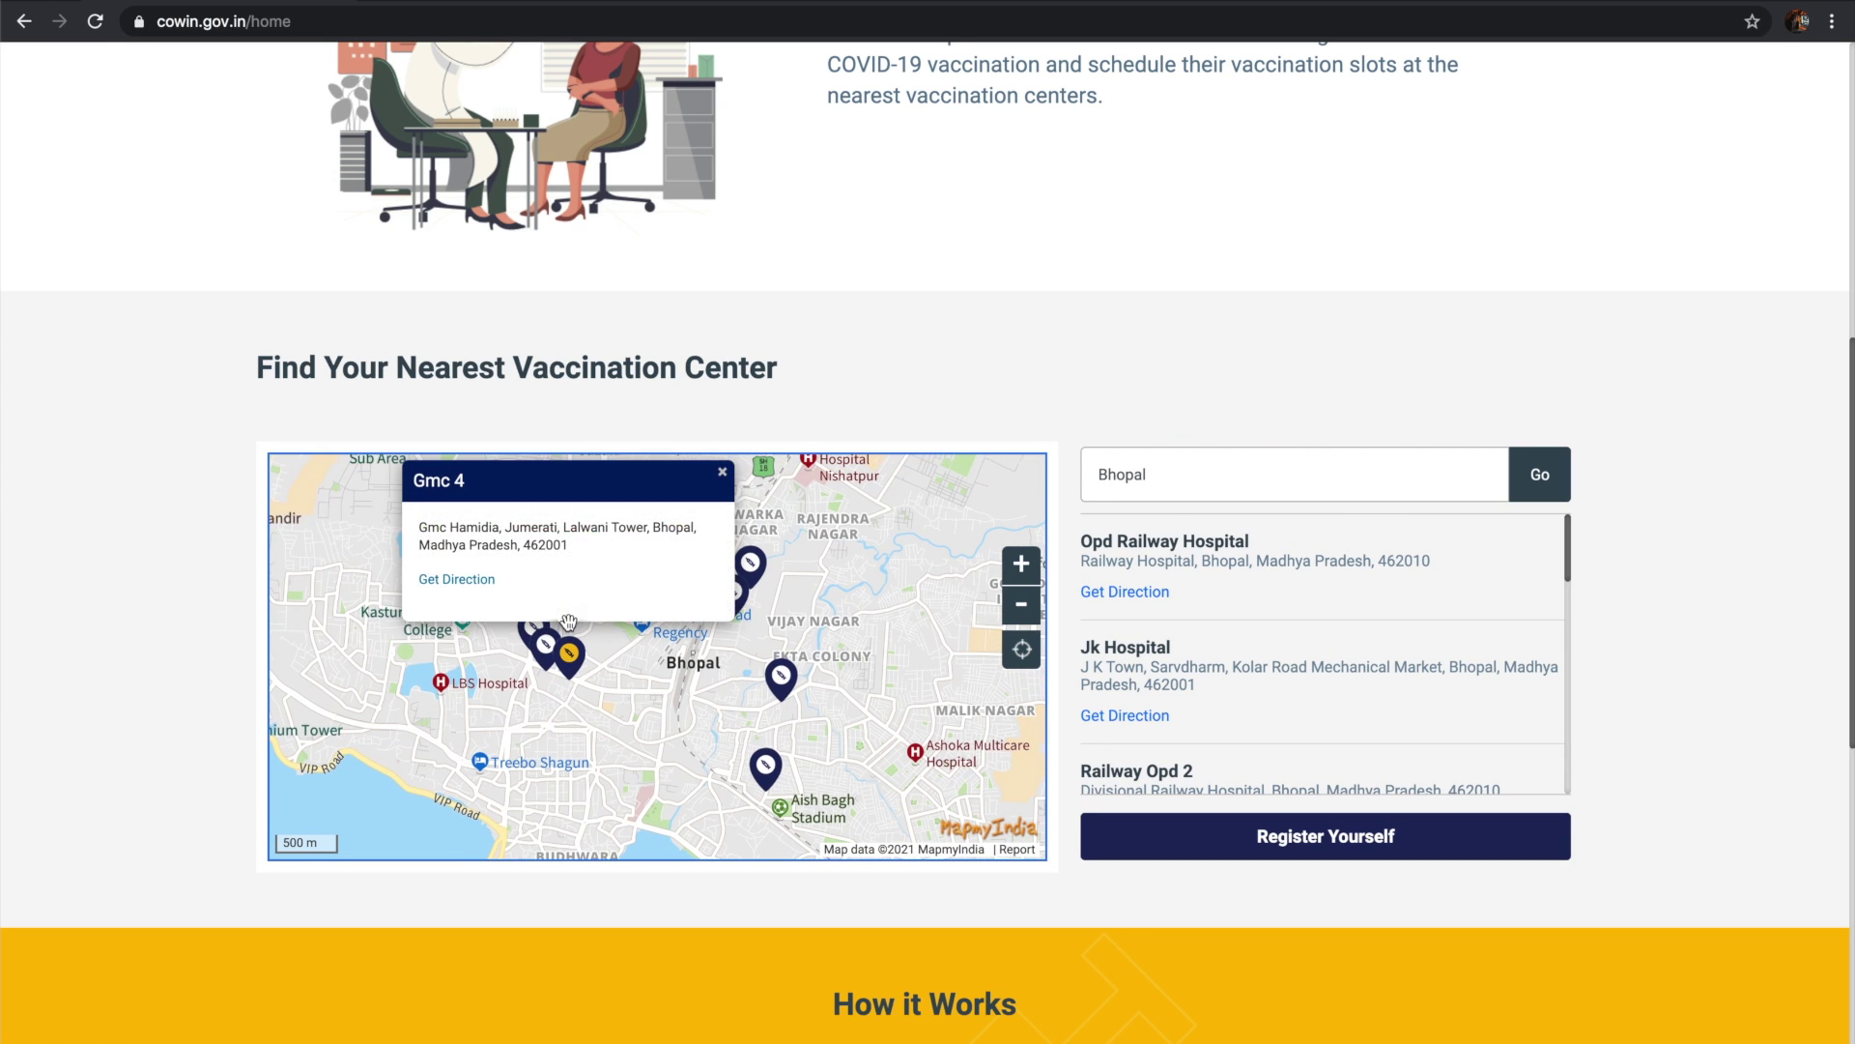
click(759, 570)
click(690, 663)
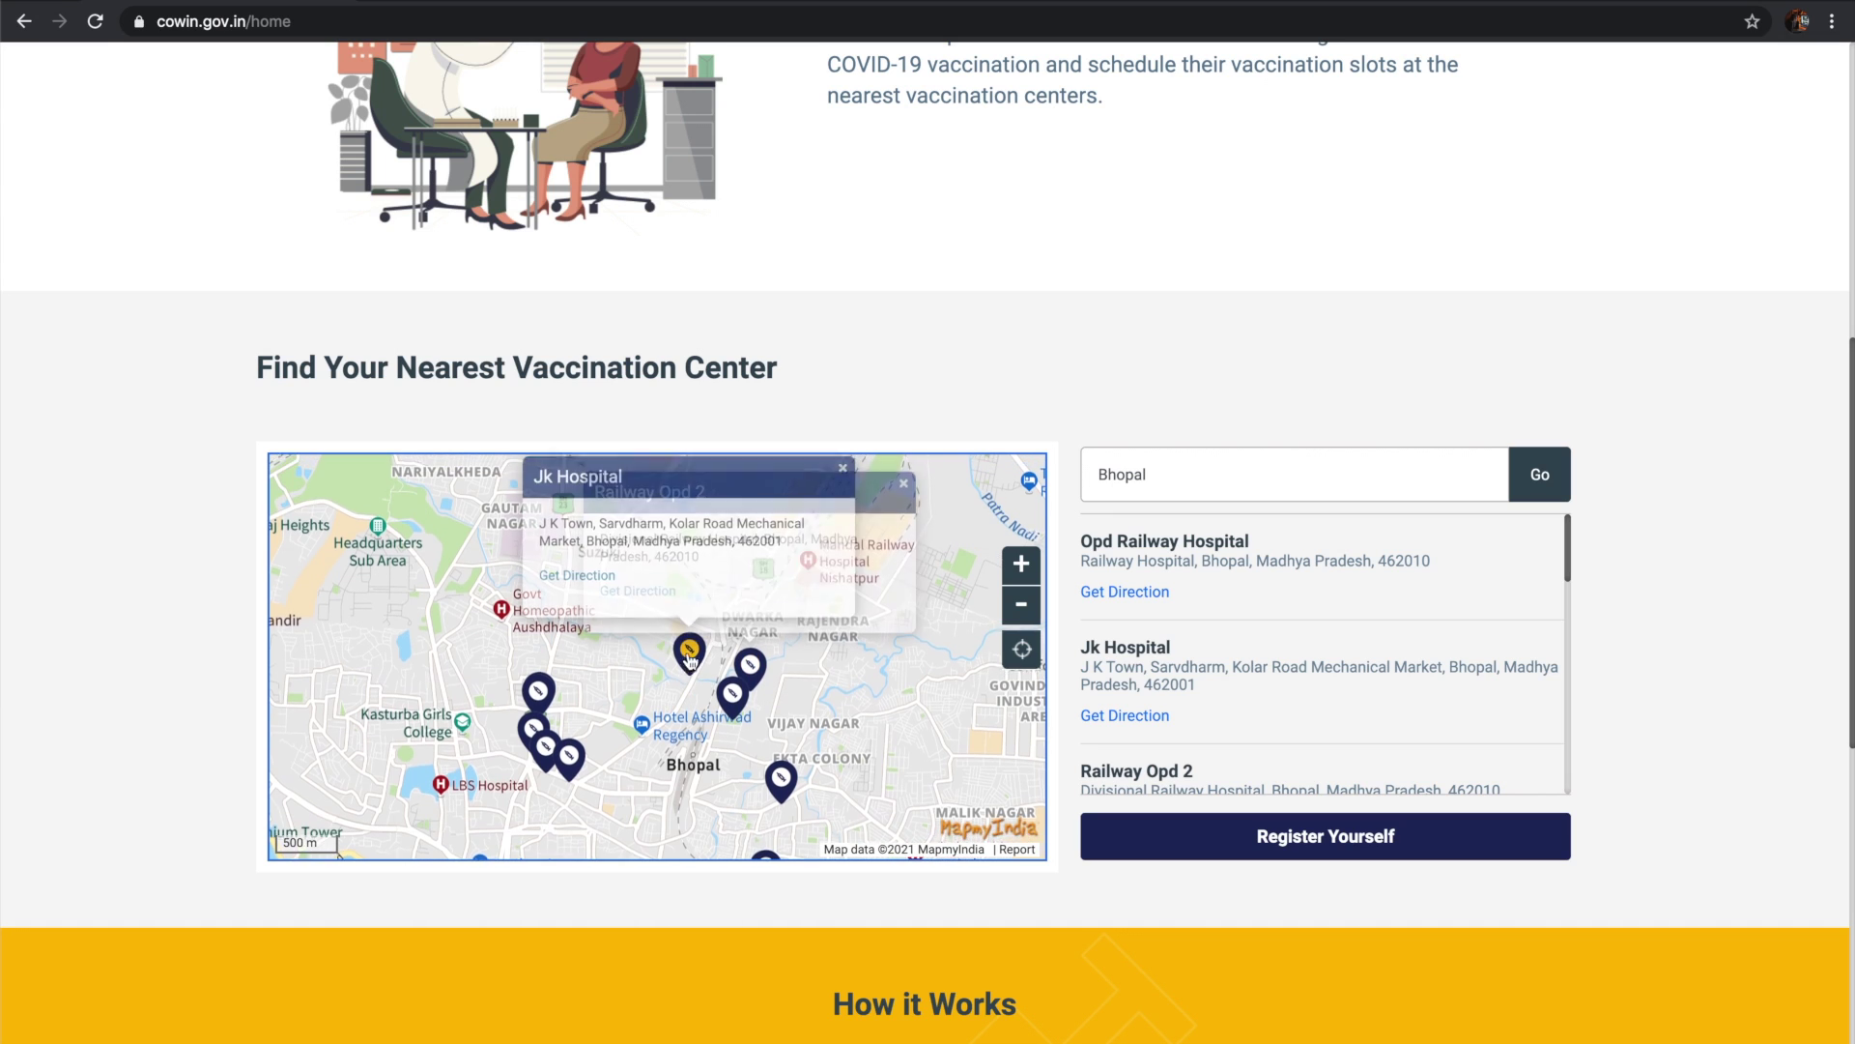
click(538, 697)
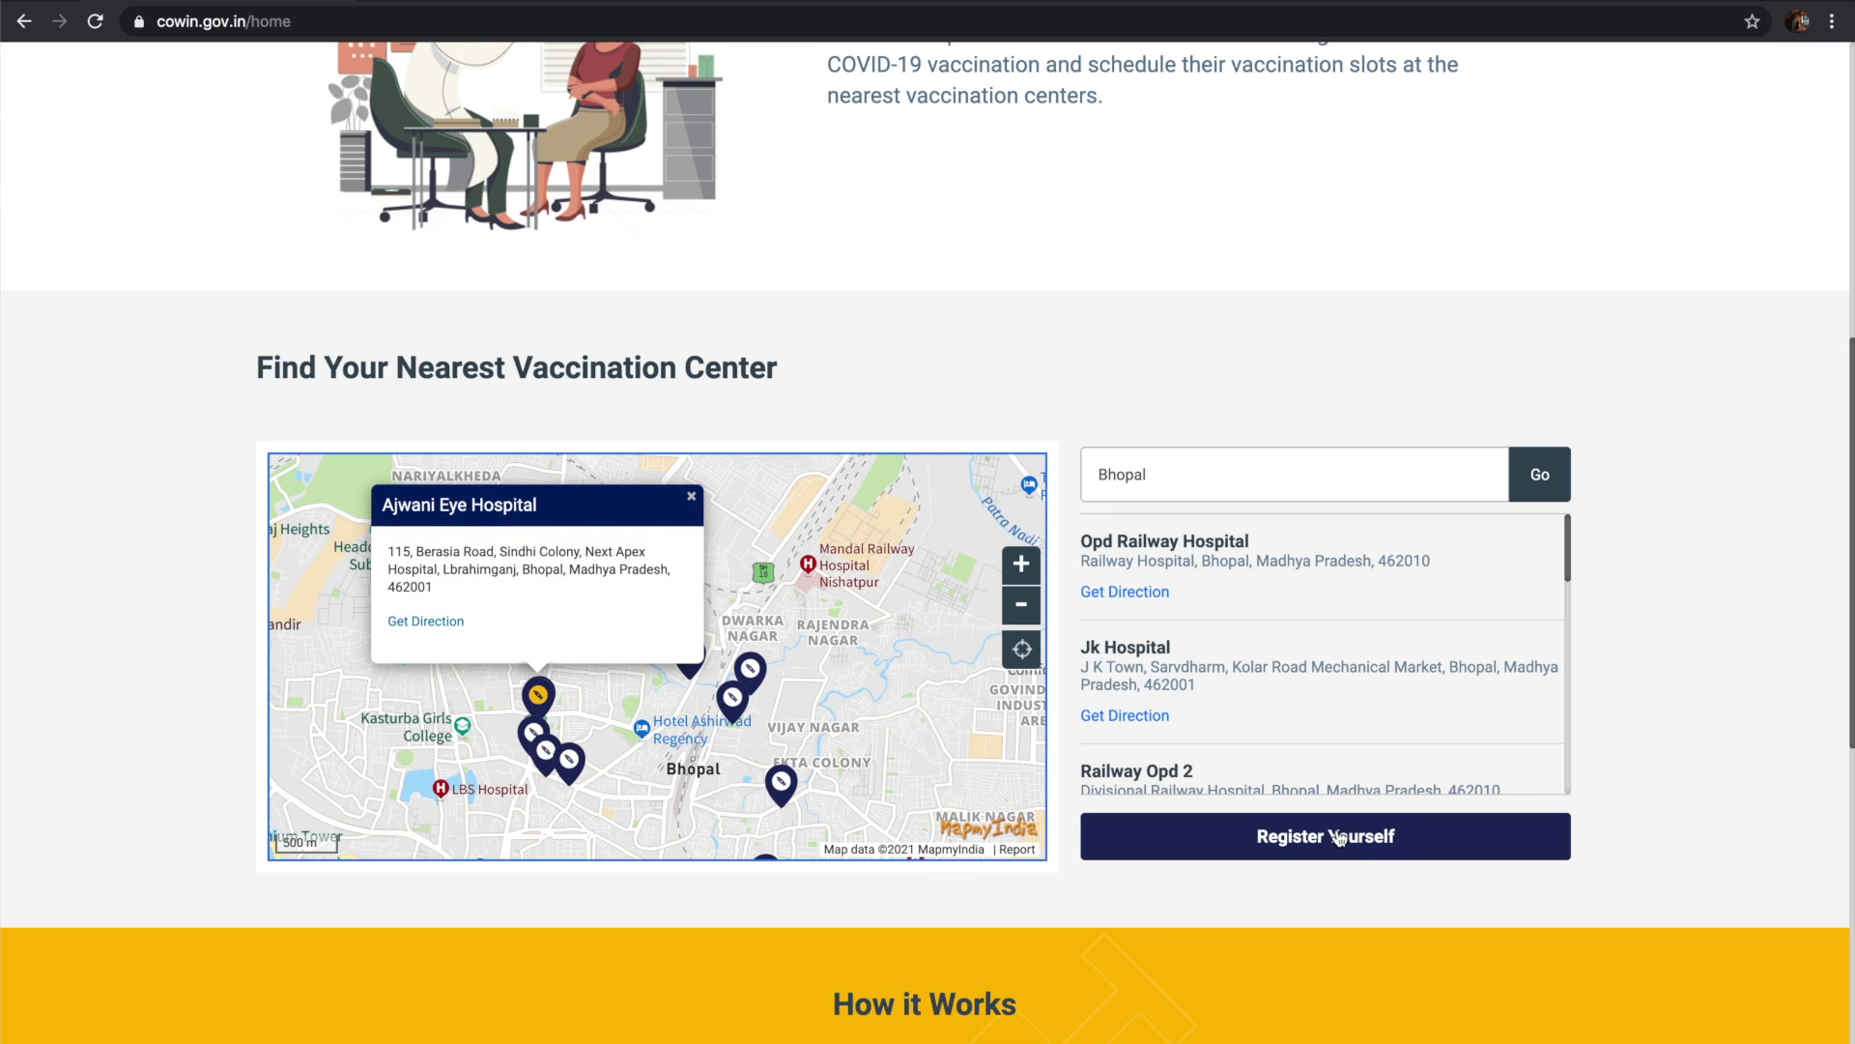
click(1338, 837)
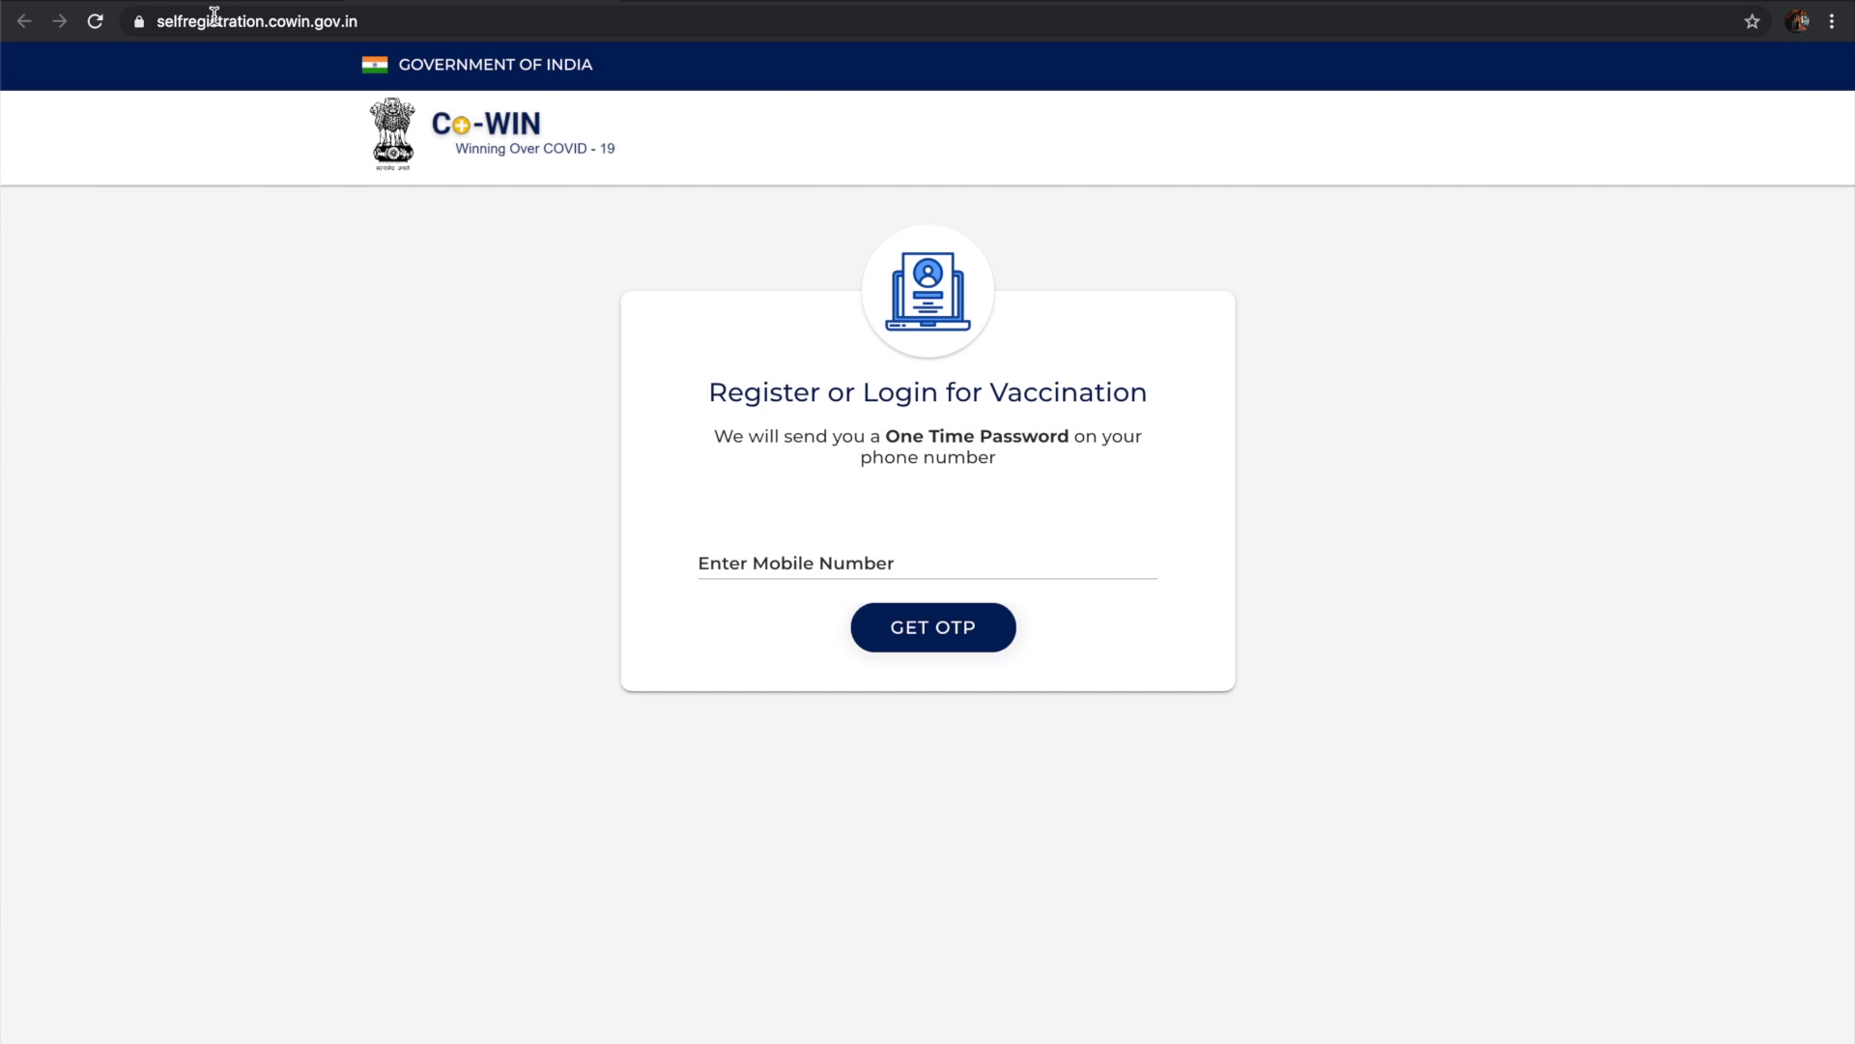
Confirm the gov.in address, then enter the mobile number and request an OTP.
double_click(215, 17)
triple_click(375, 18)
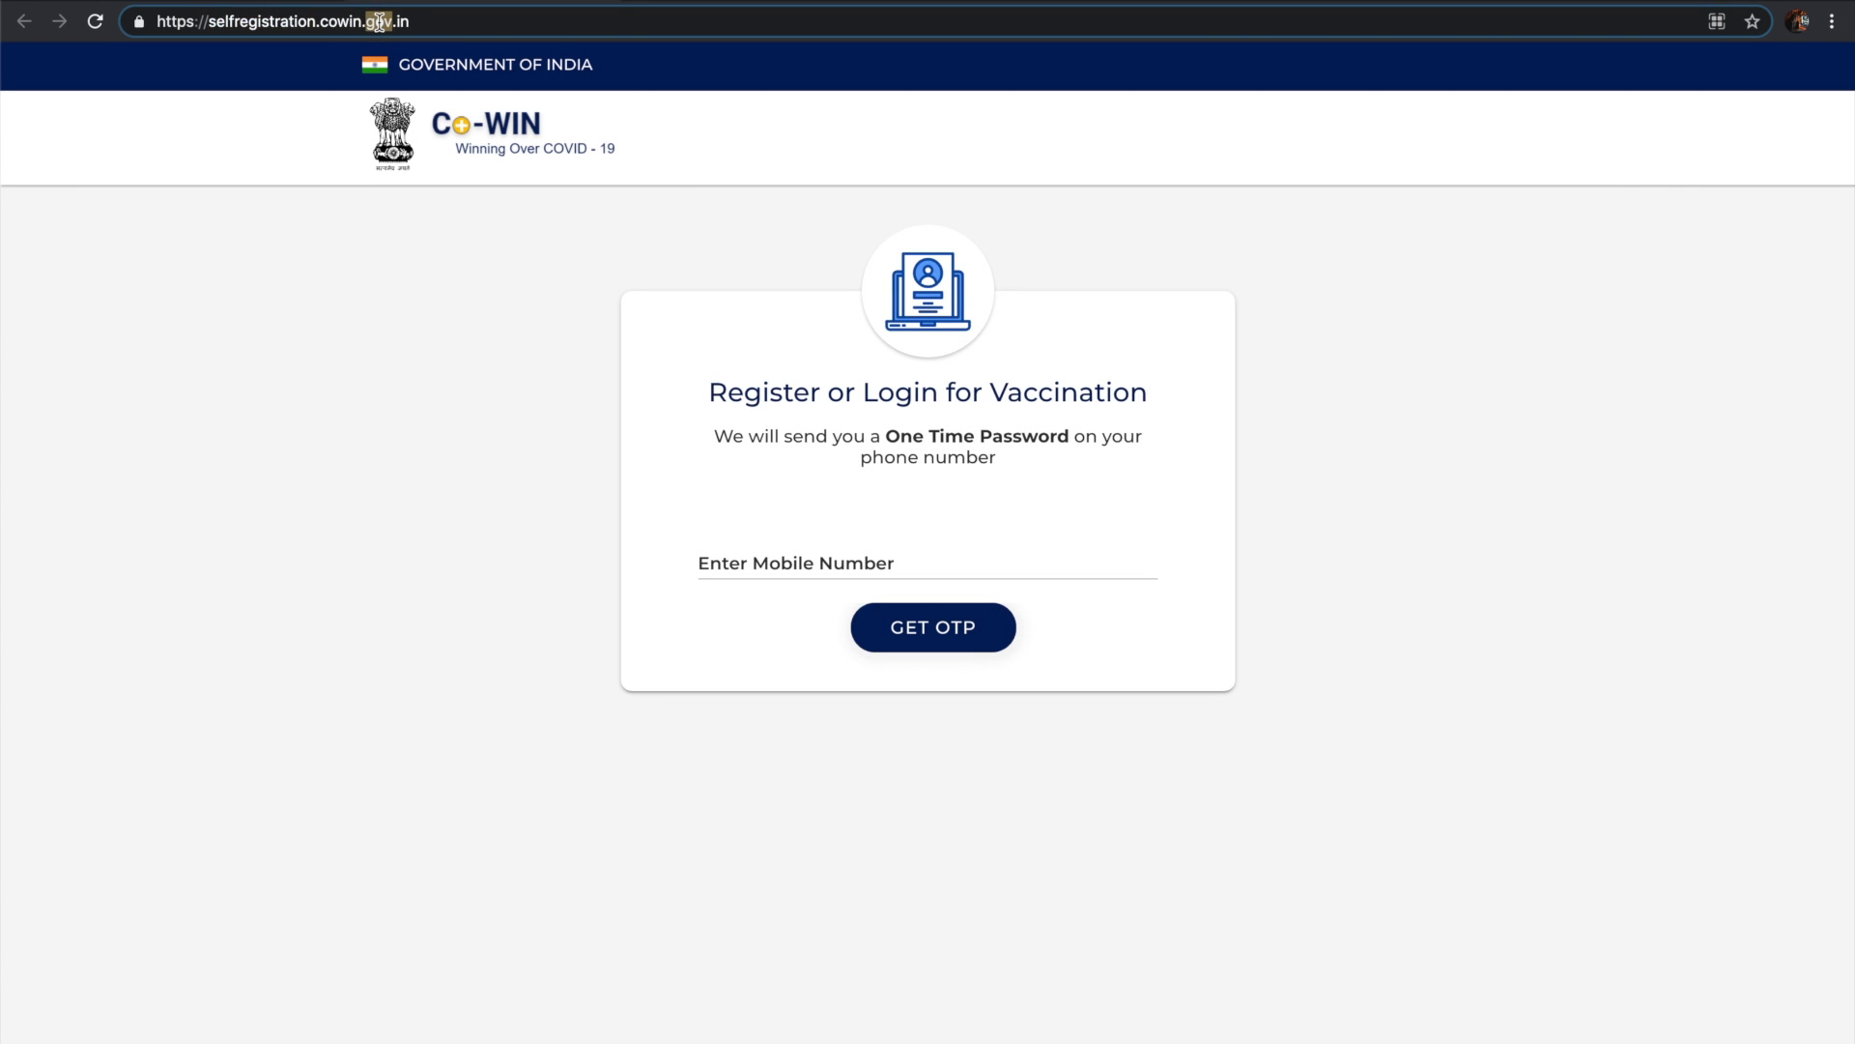
click(530, 360)
click(745, 544)
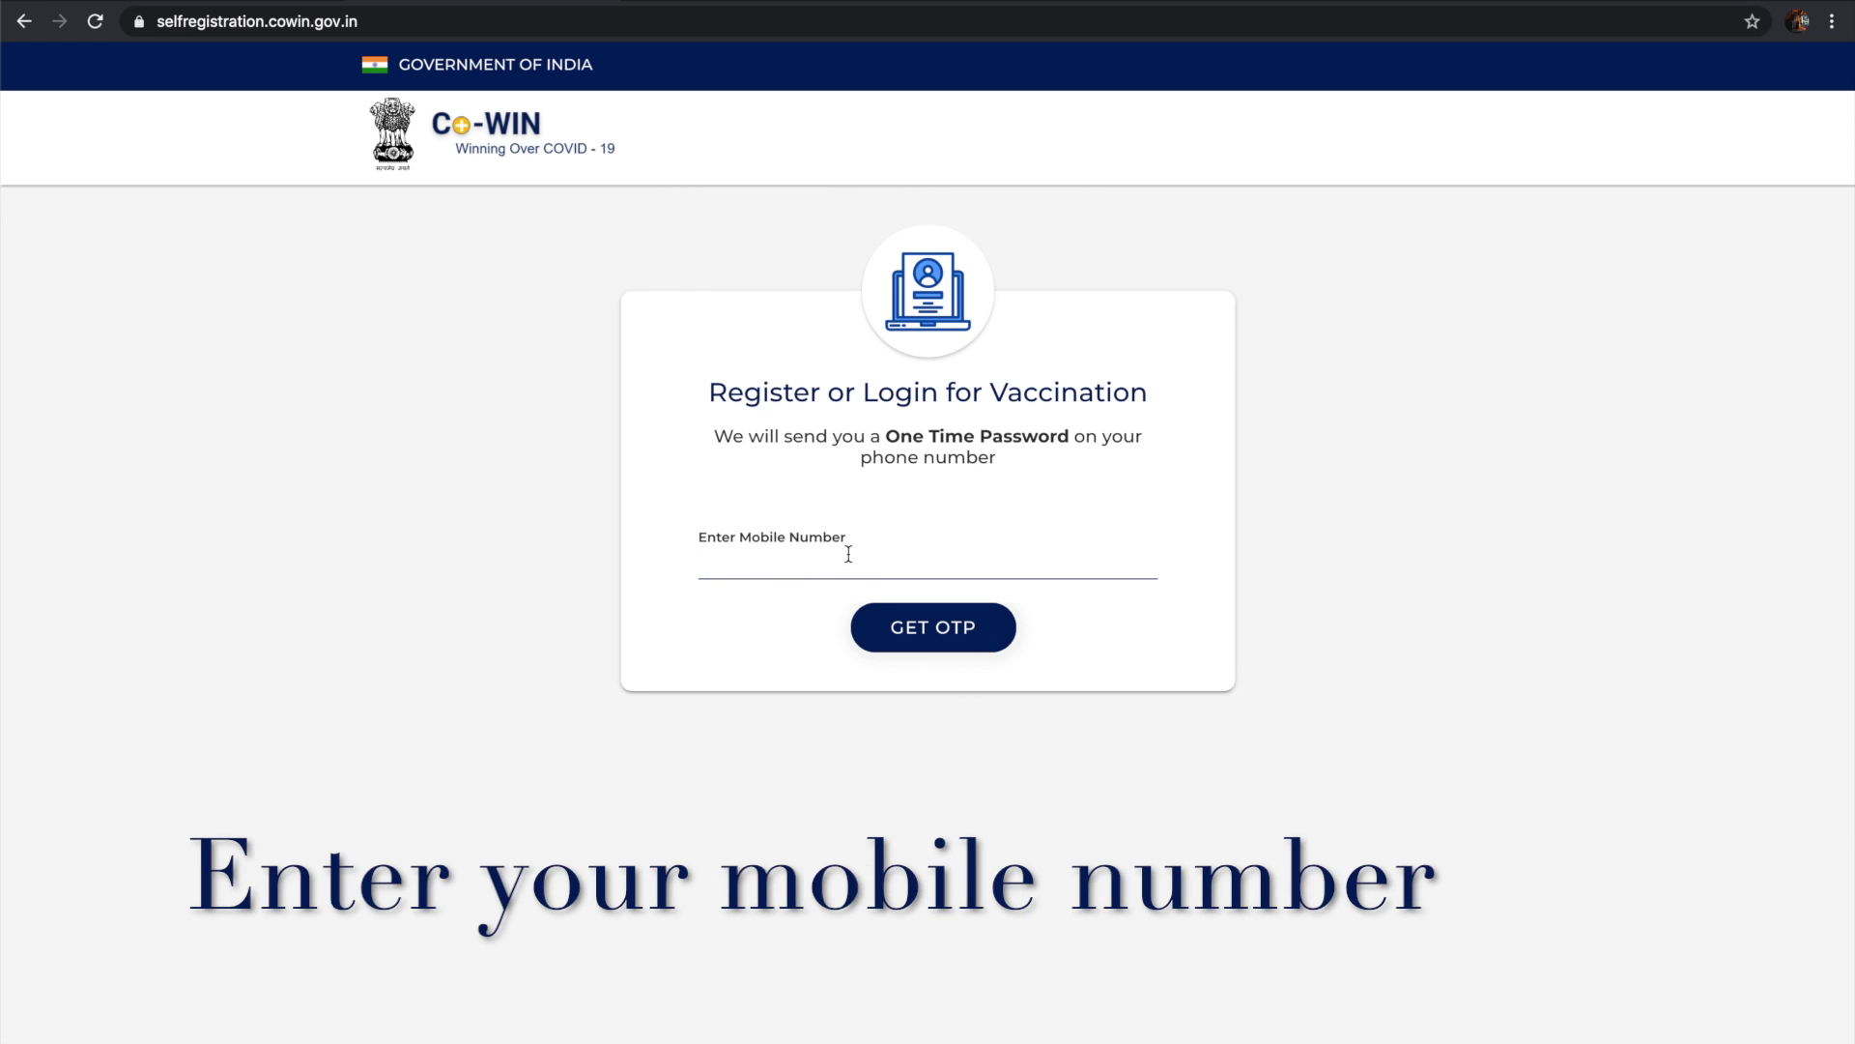
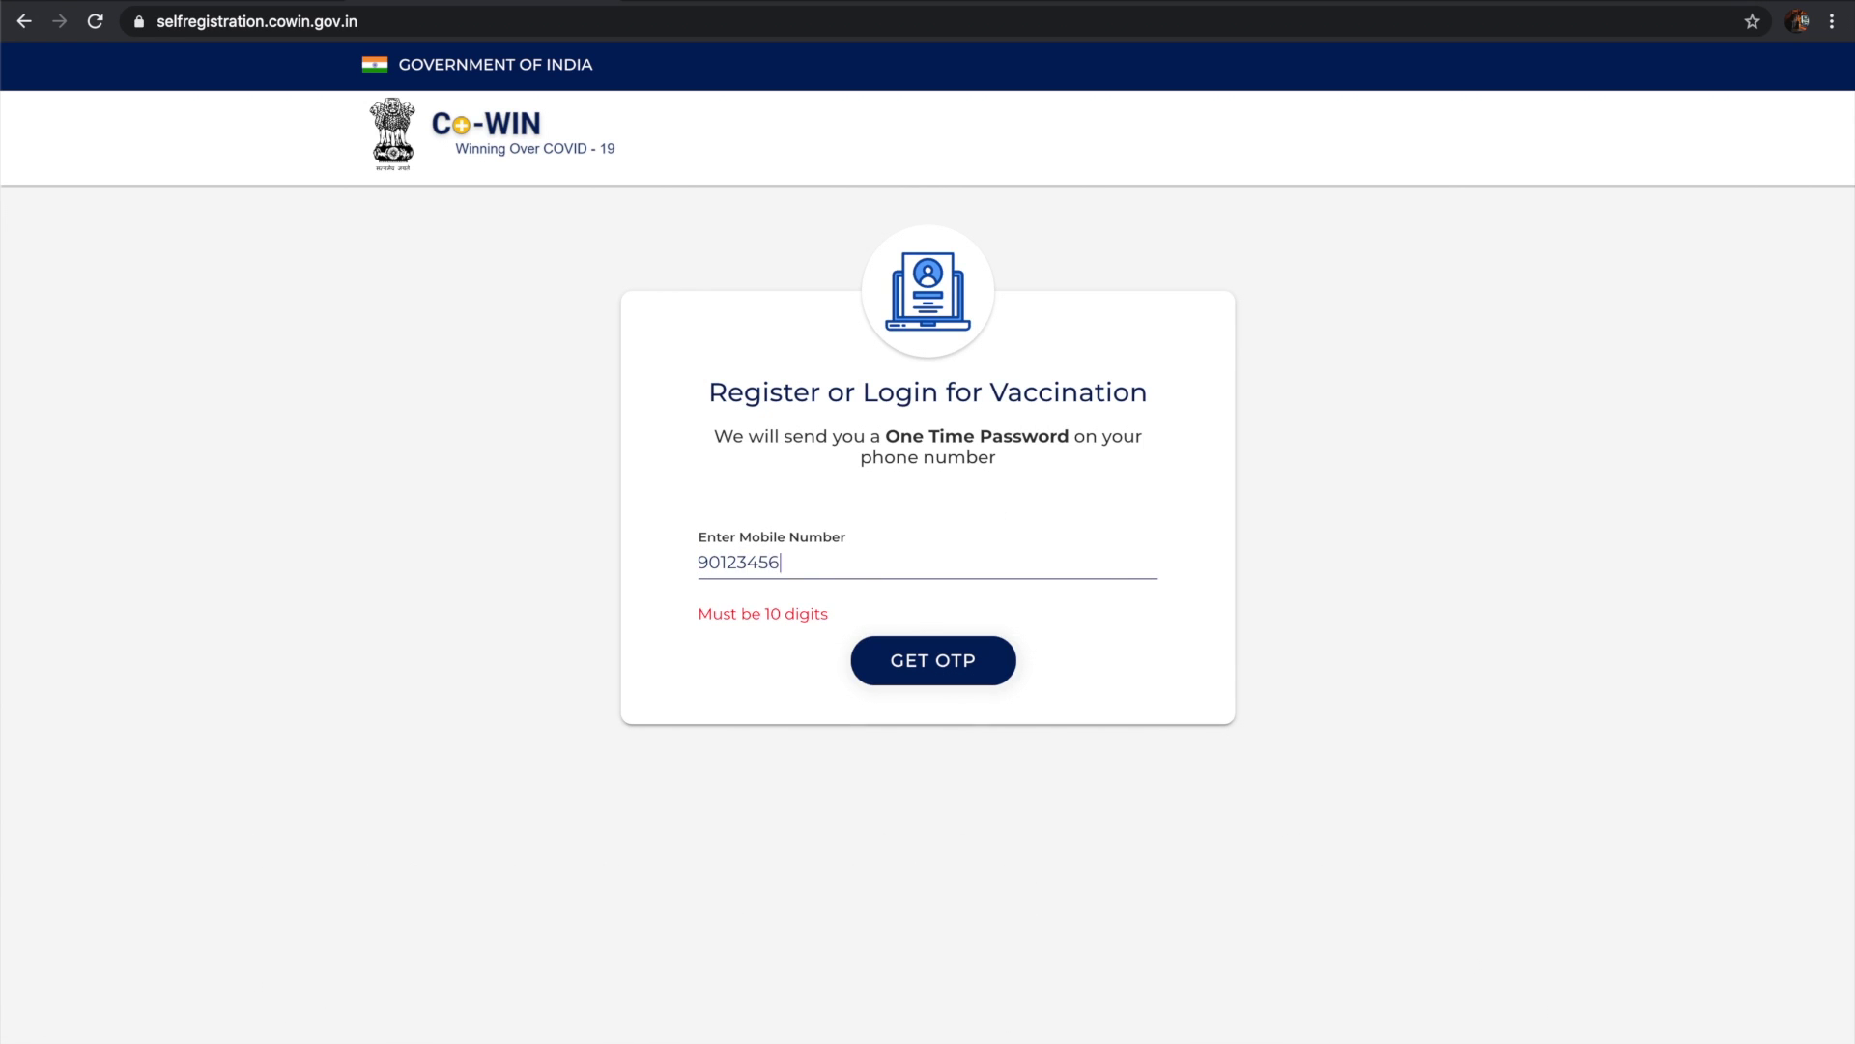
click(916, 628)
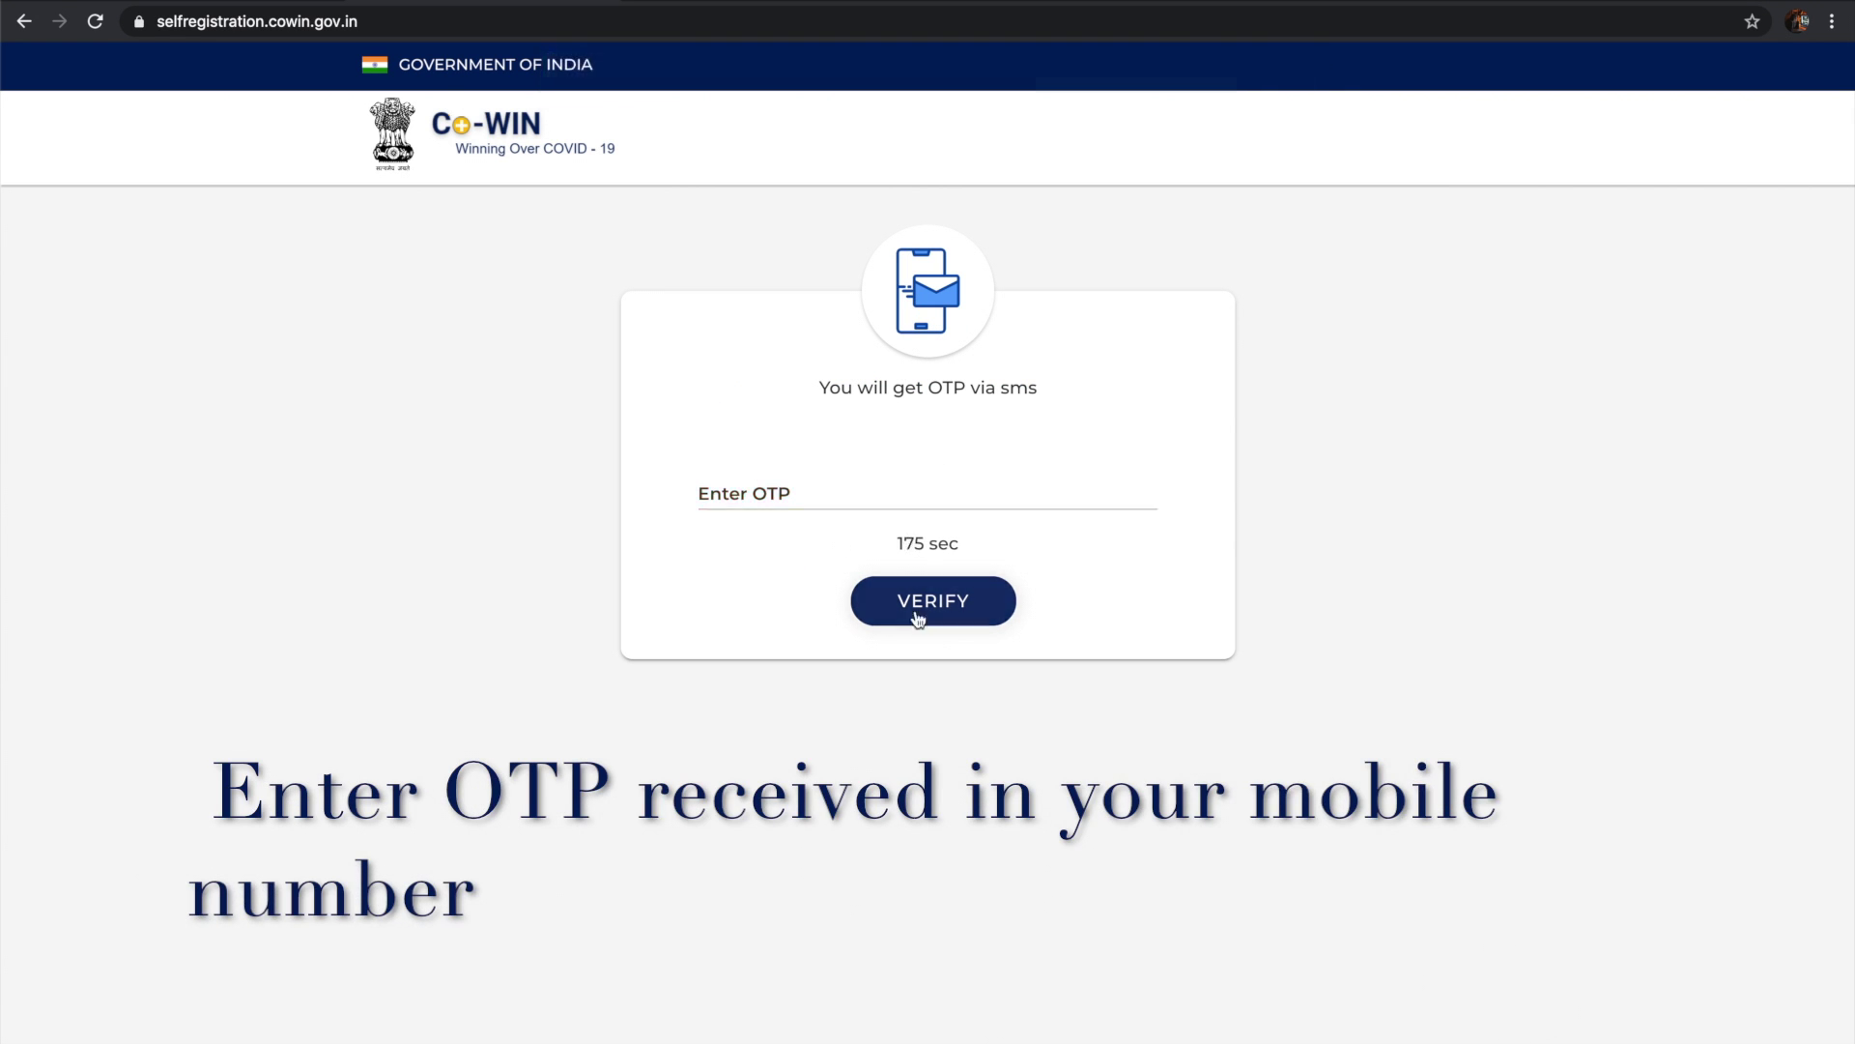
Enter the SMS one-time password and verify it to log in.
click(948, 488)
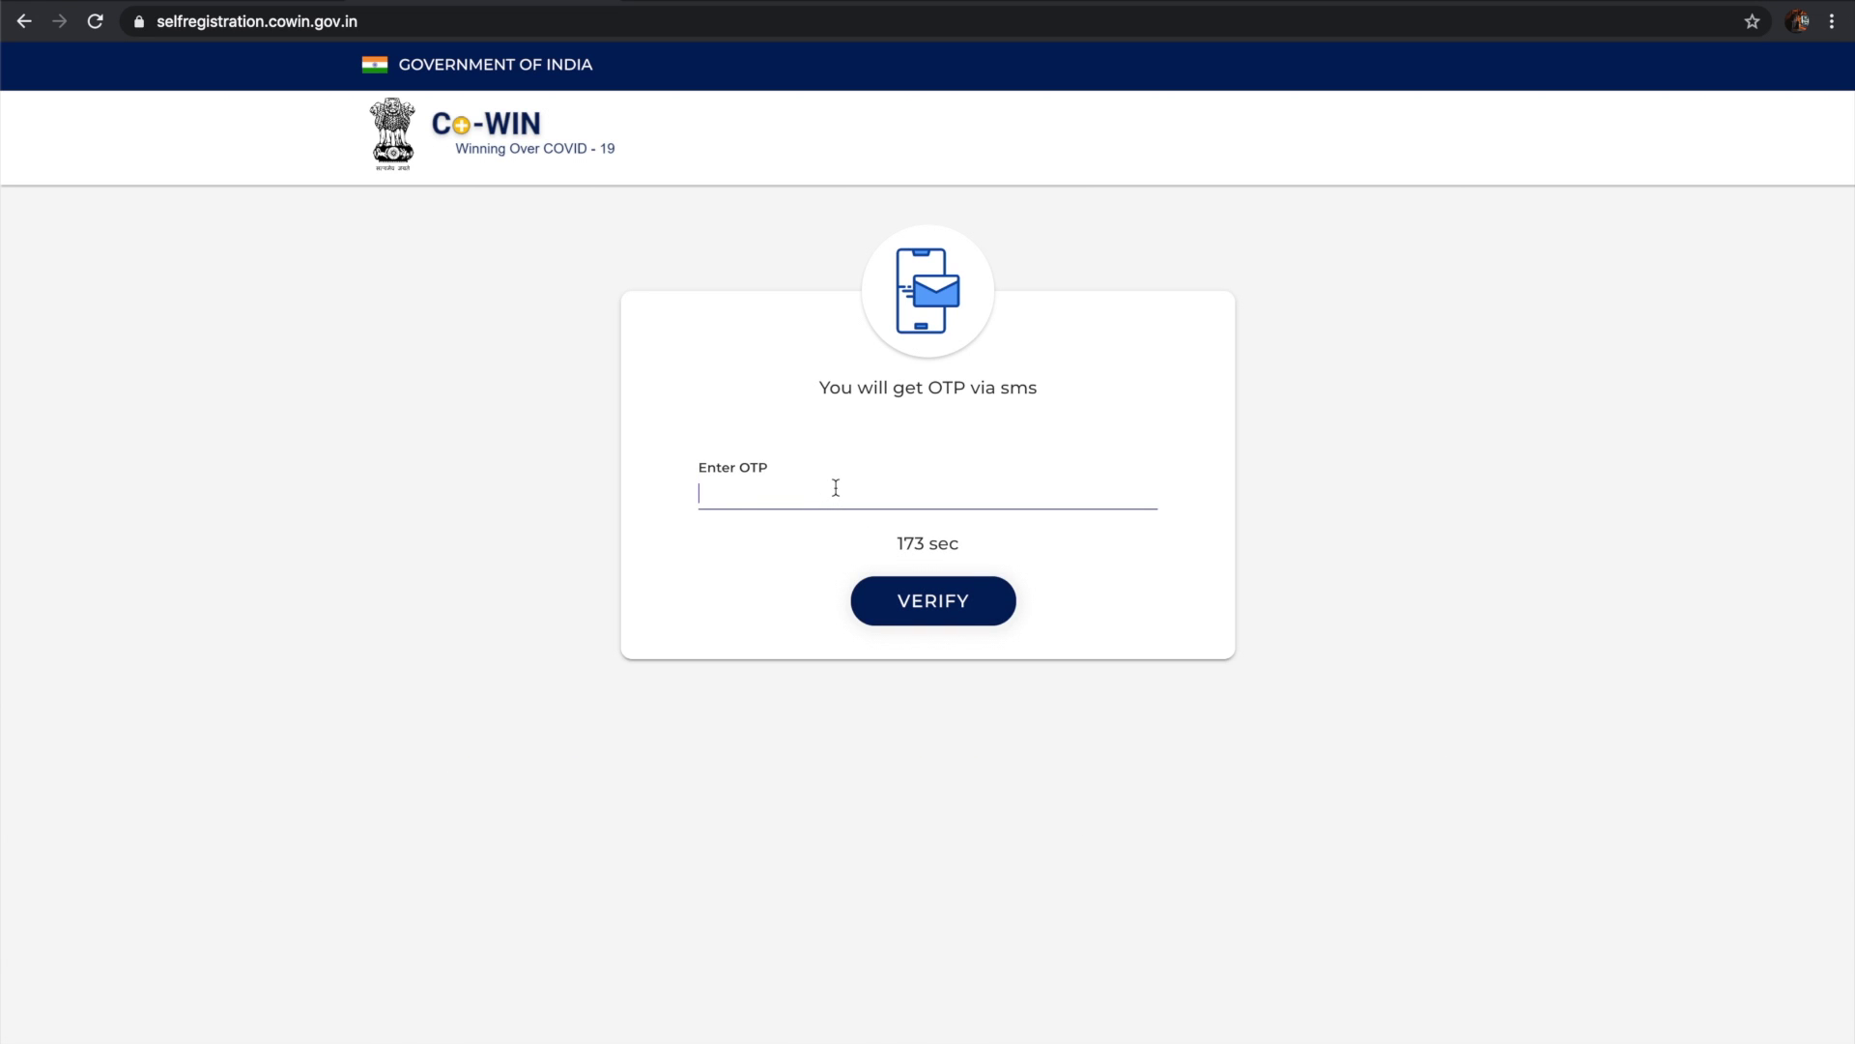
click(924, 611)
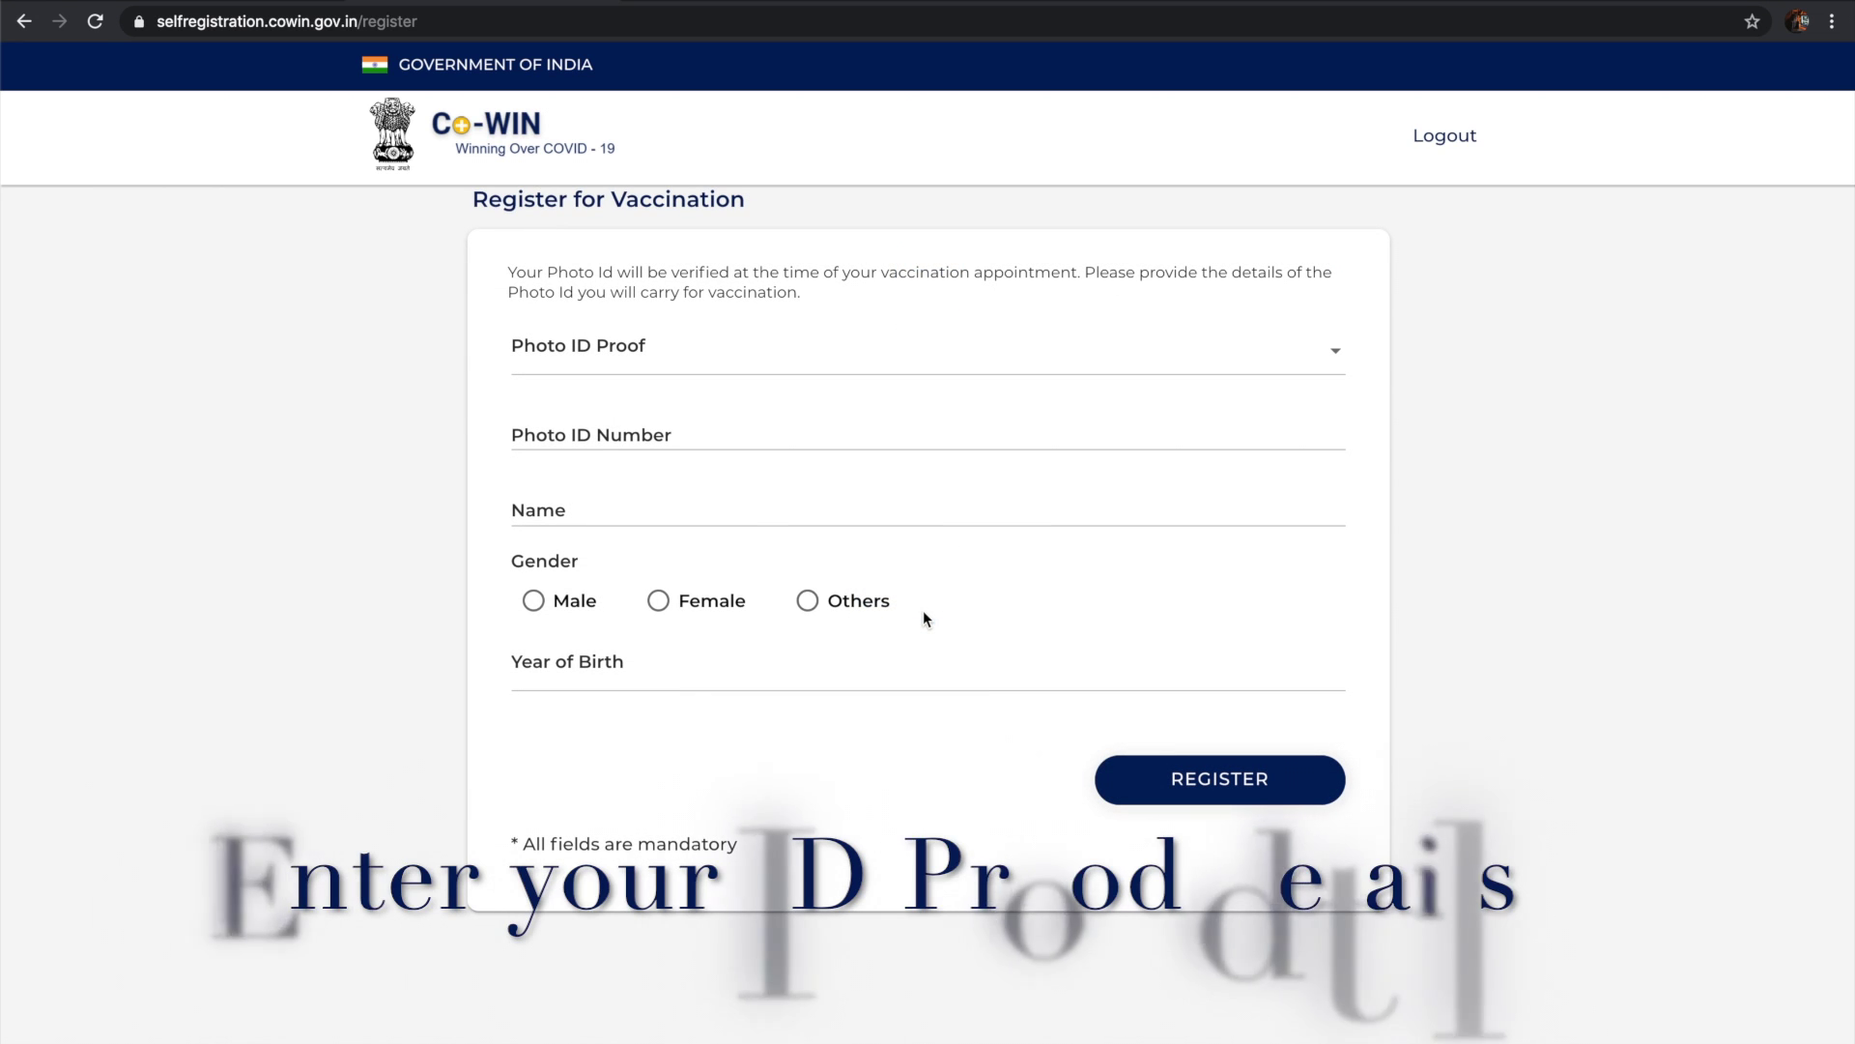
Choose Aadhaar Card as the photo ID and enter the Aadhaar number.
click(1002, 384)
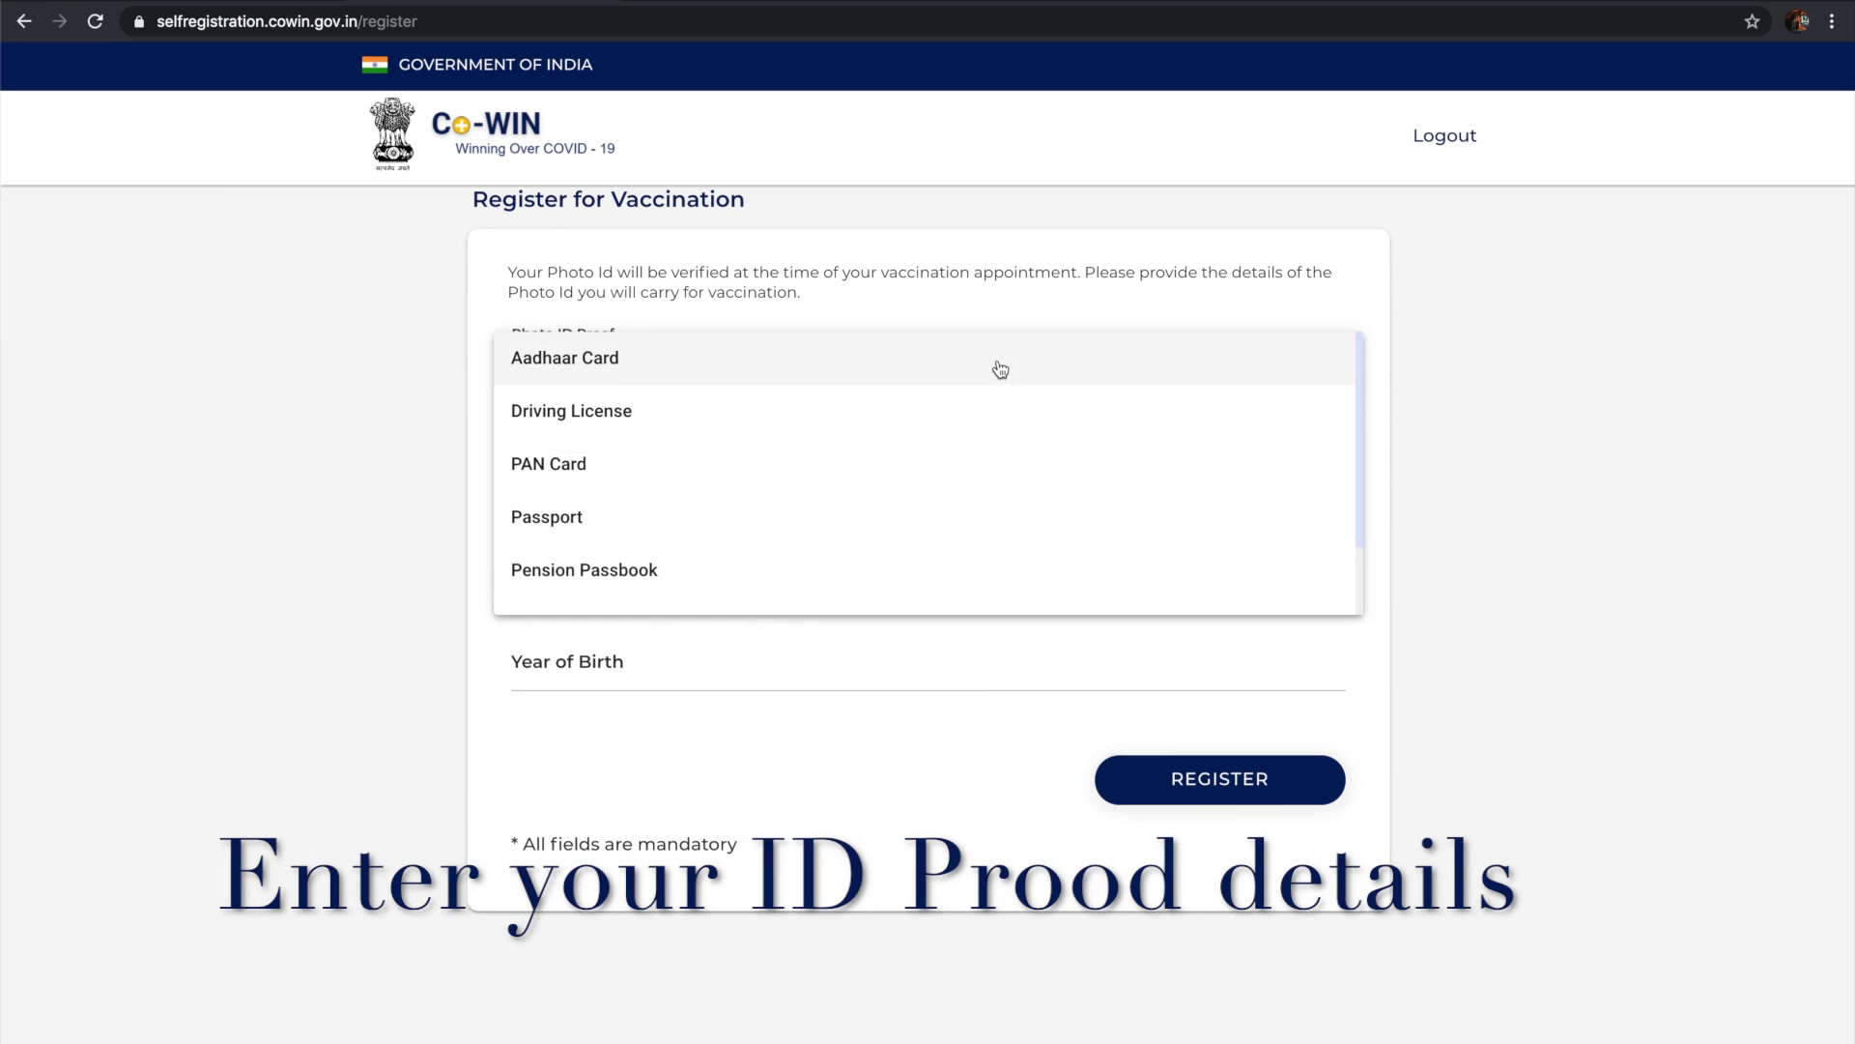
click(813, 377)
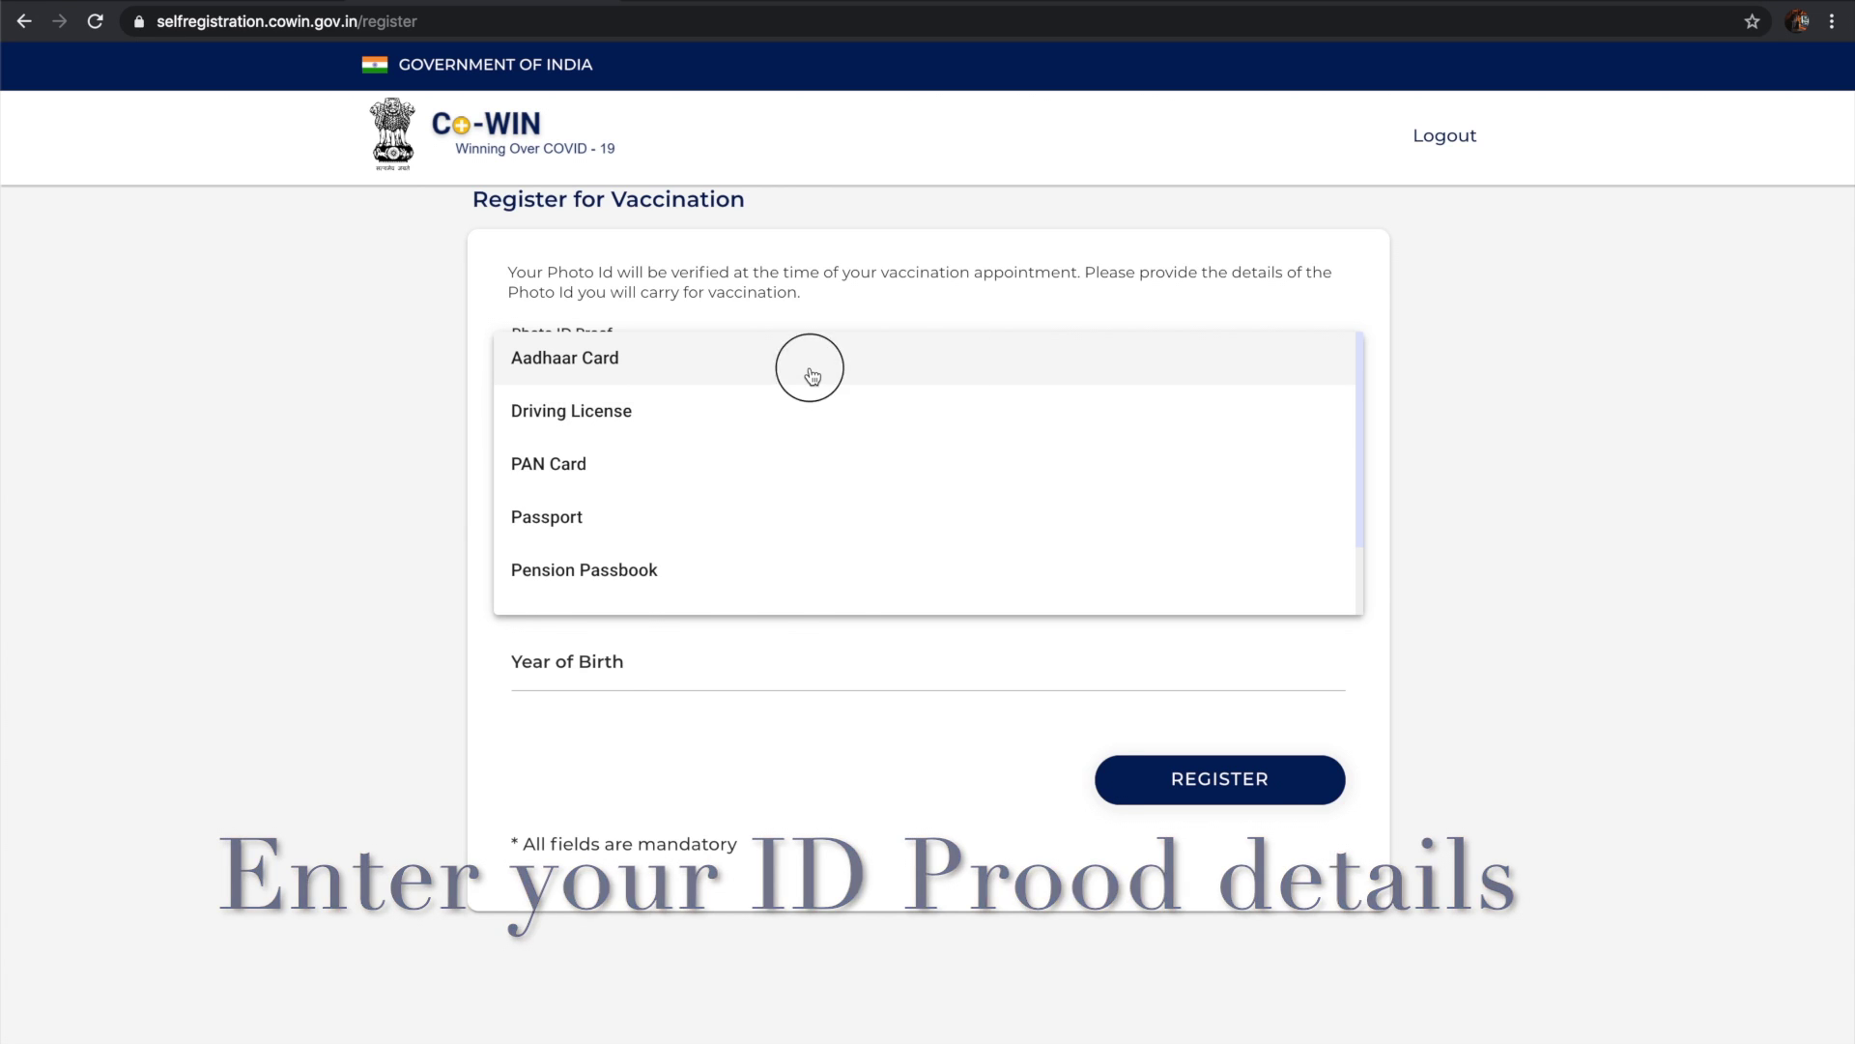
click(723, 438)
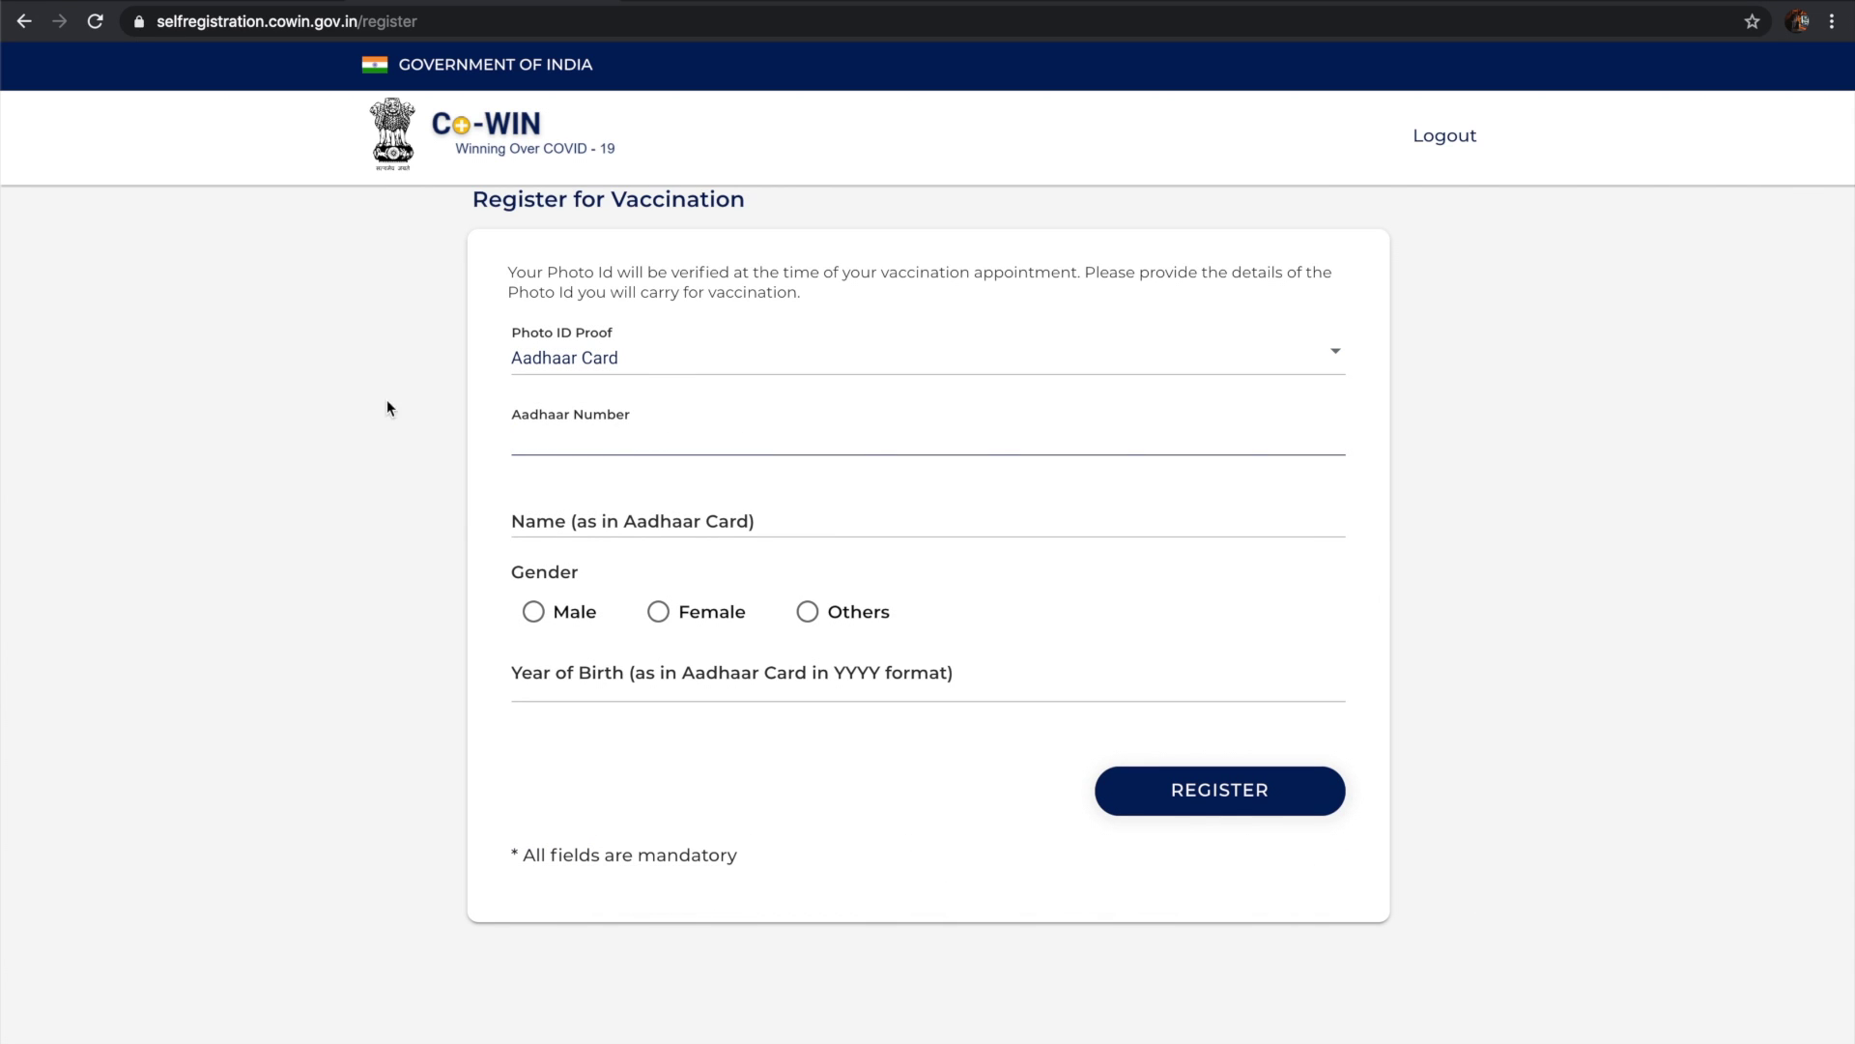
click(563, 360)
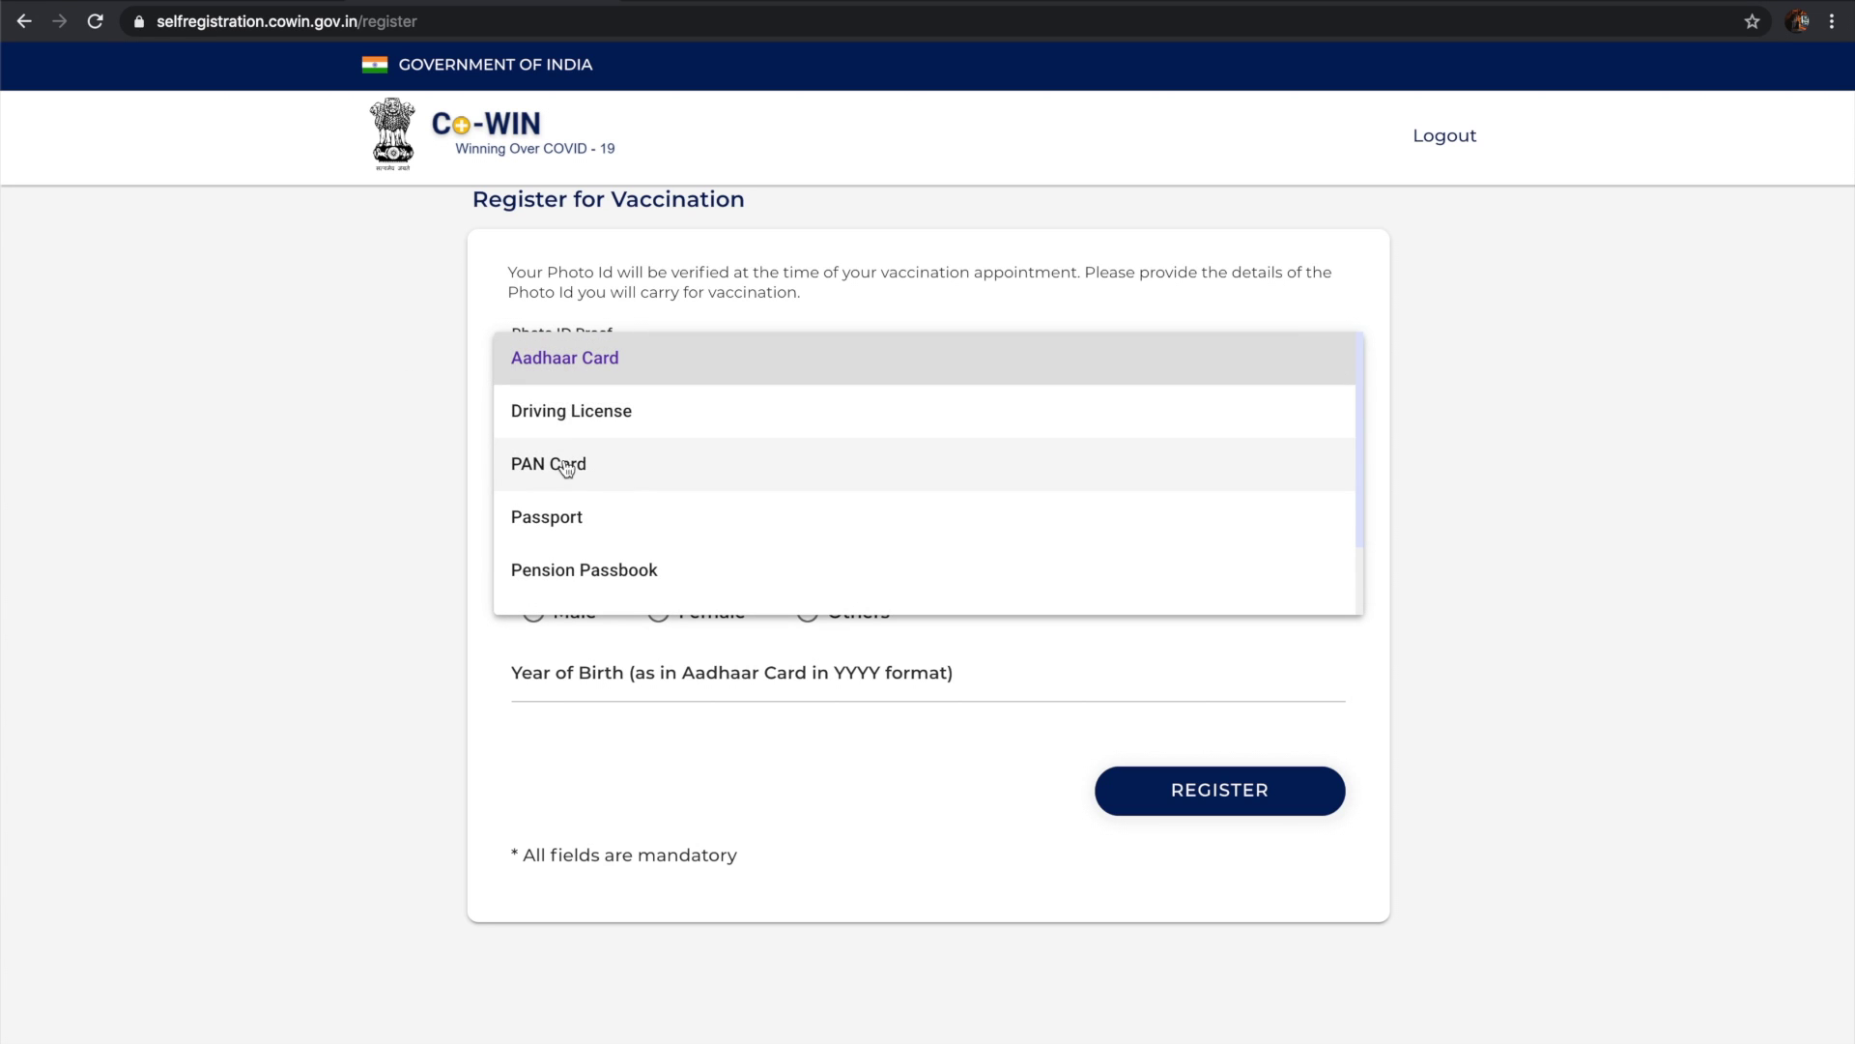
click(570, 379)
click(565, 437)
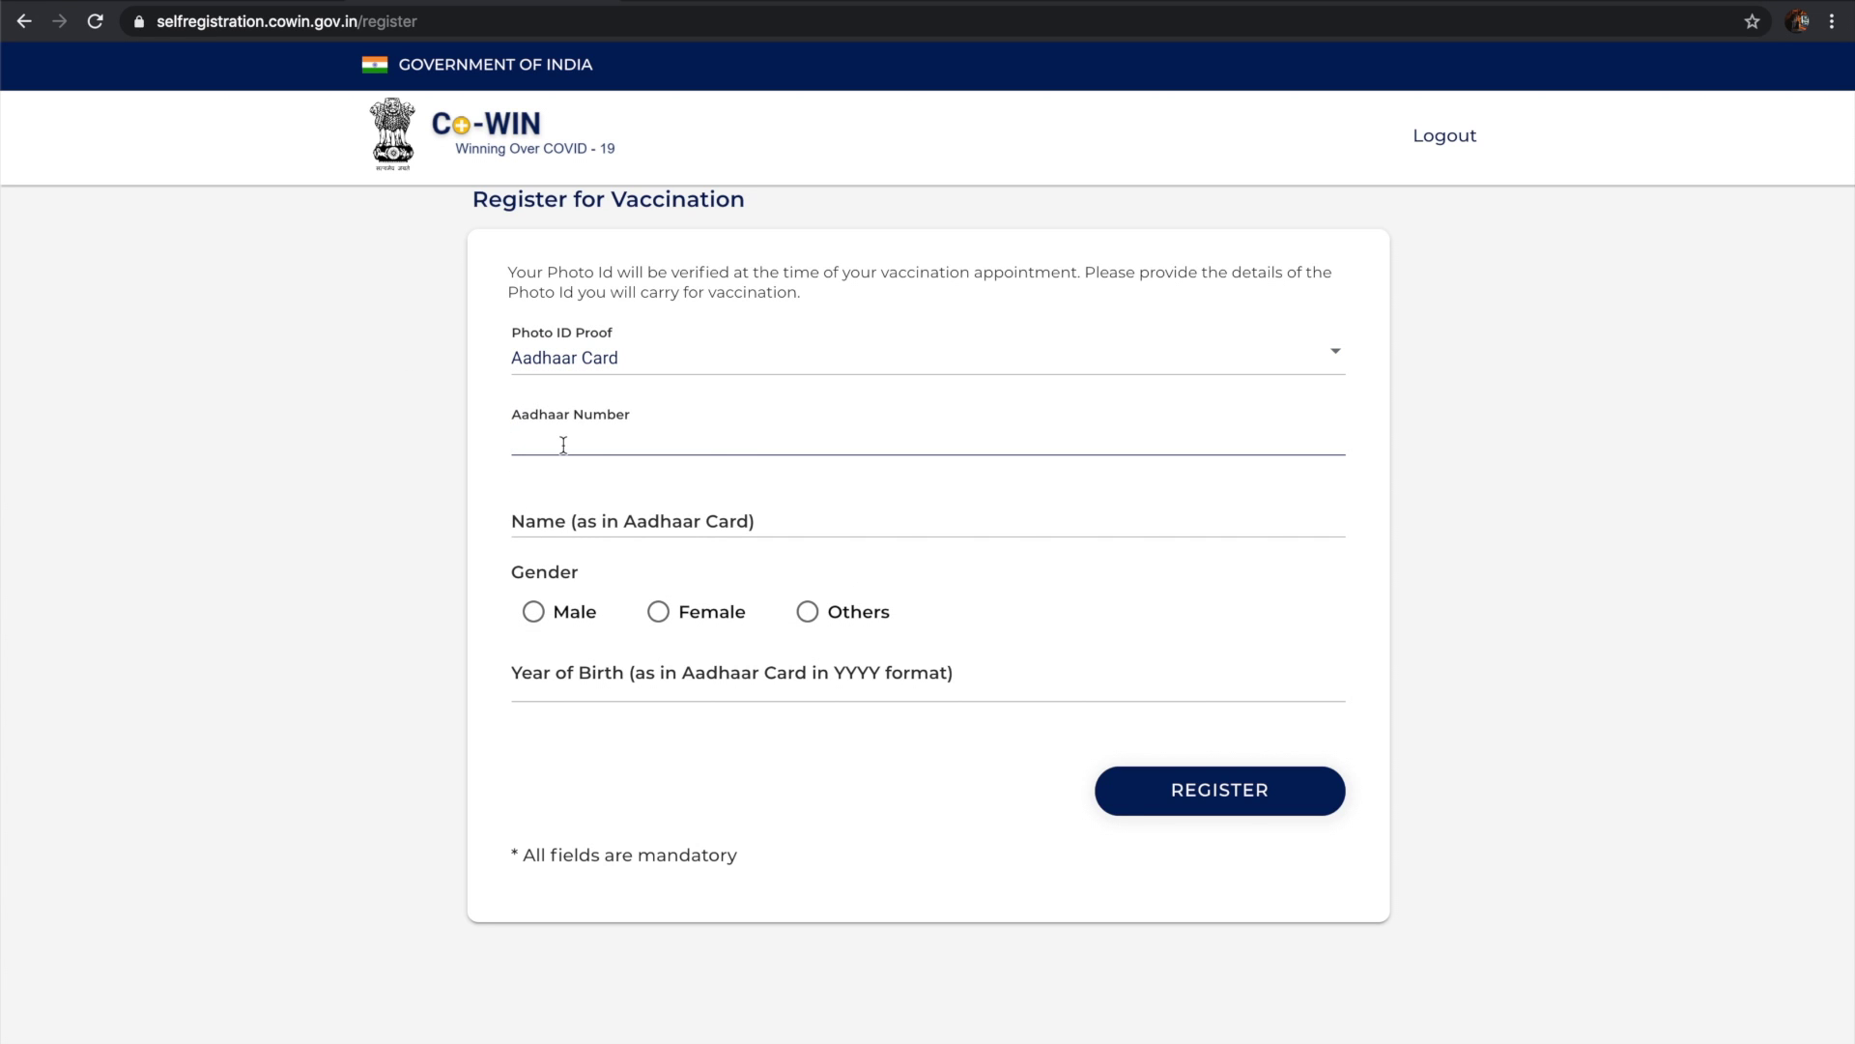
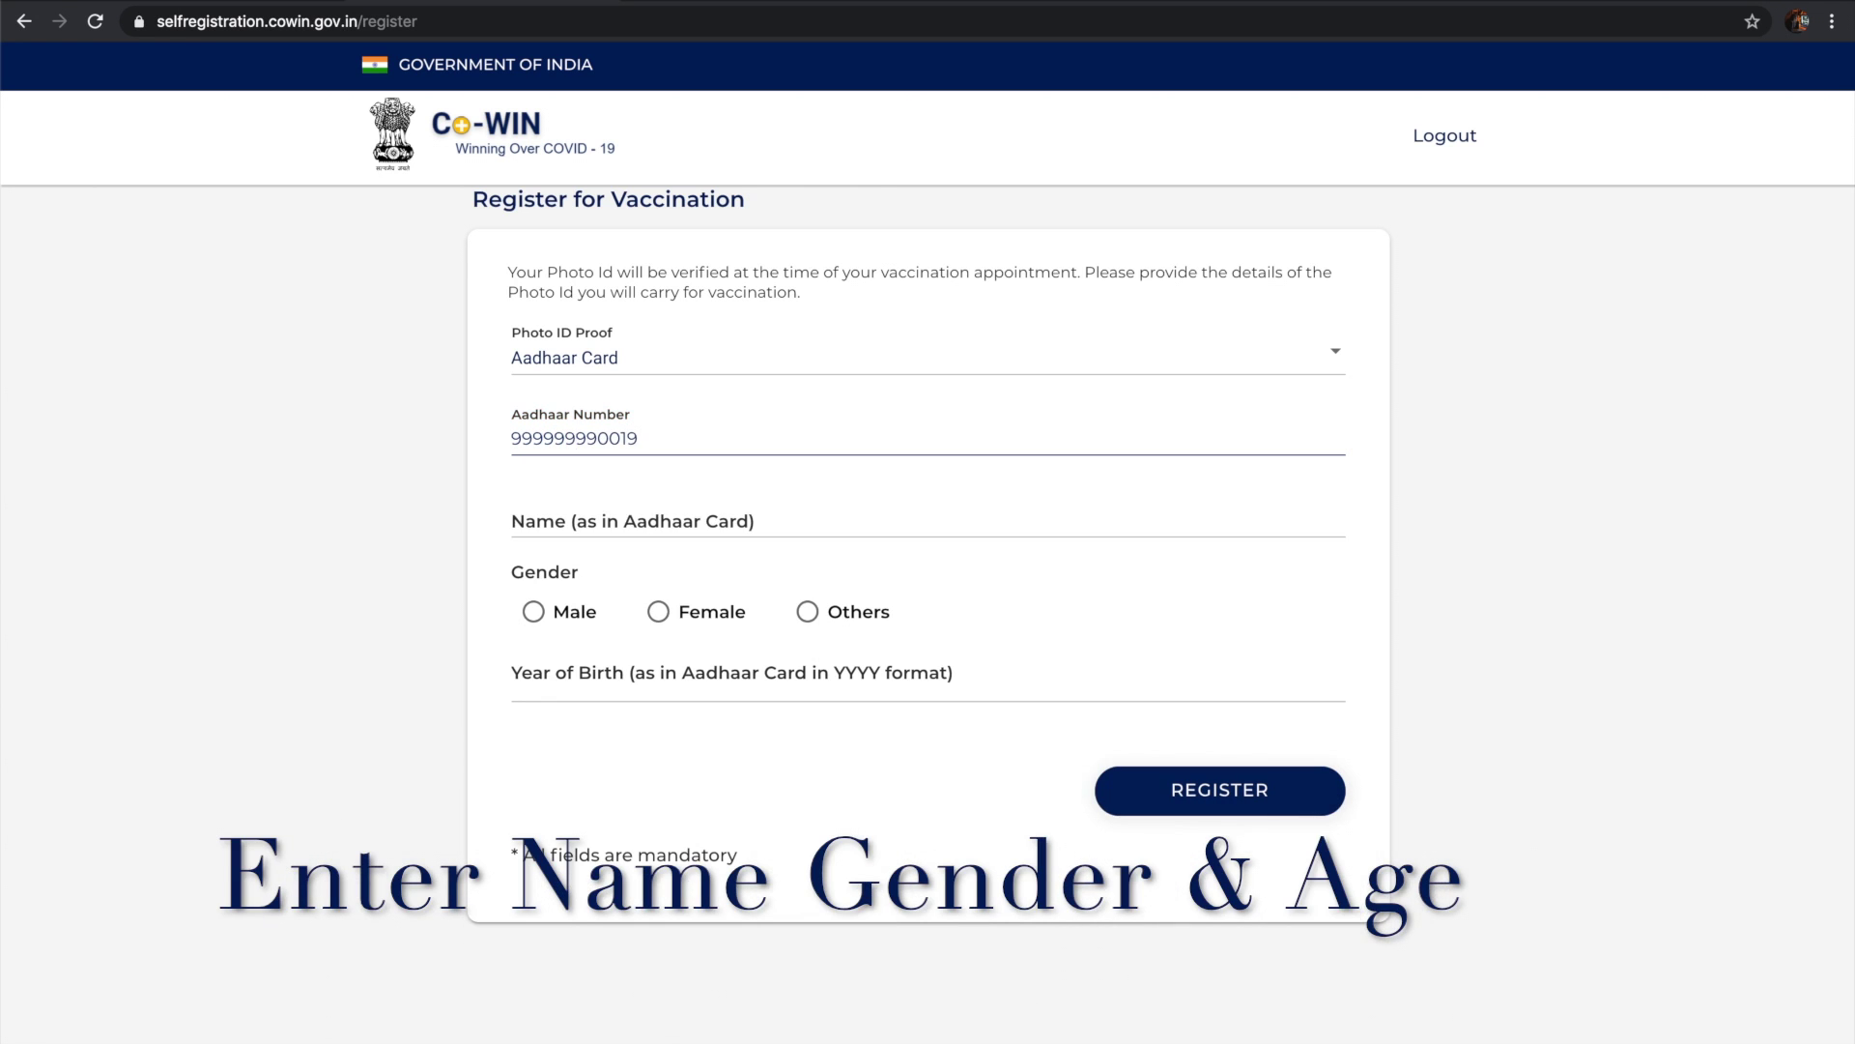
Enter the beneficiary's name, select Male, set birth year 1959, and submit.
click(579, 521)
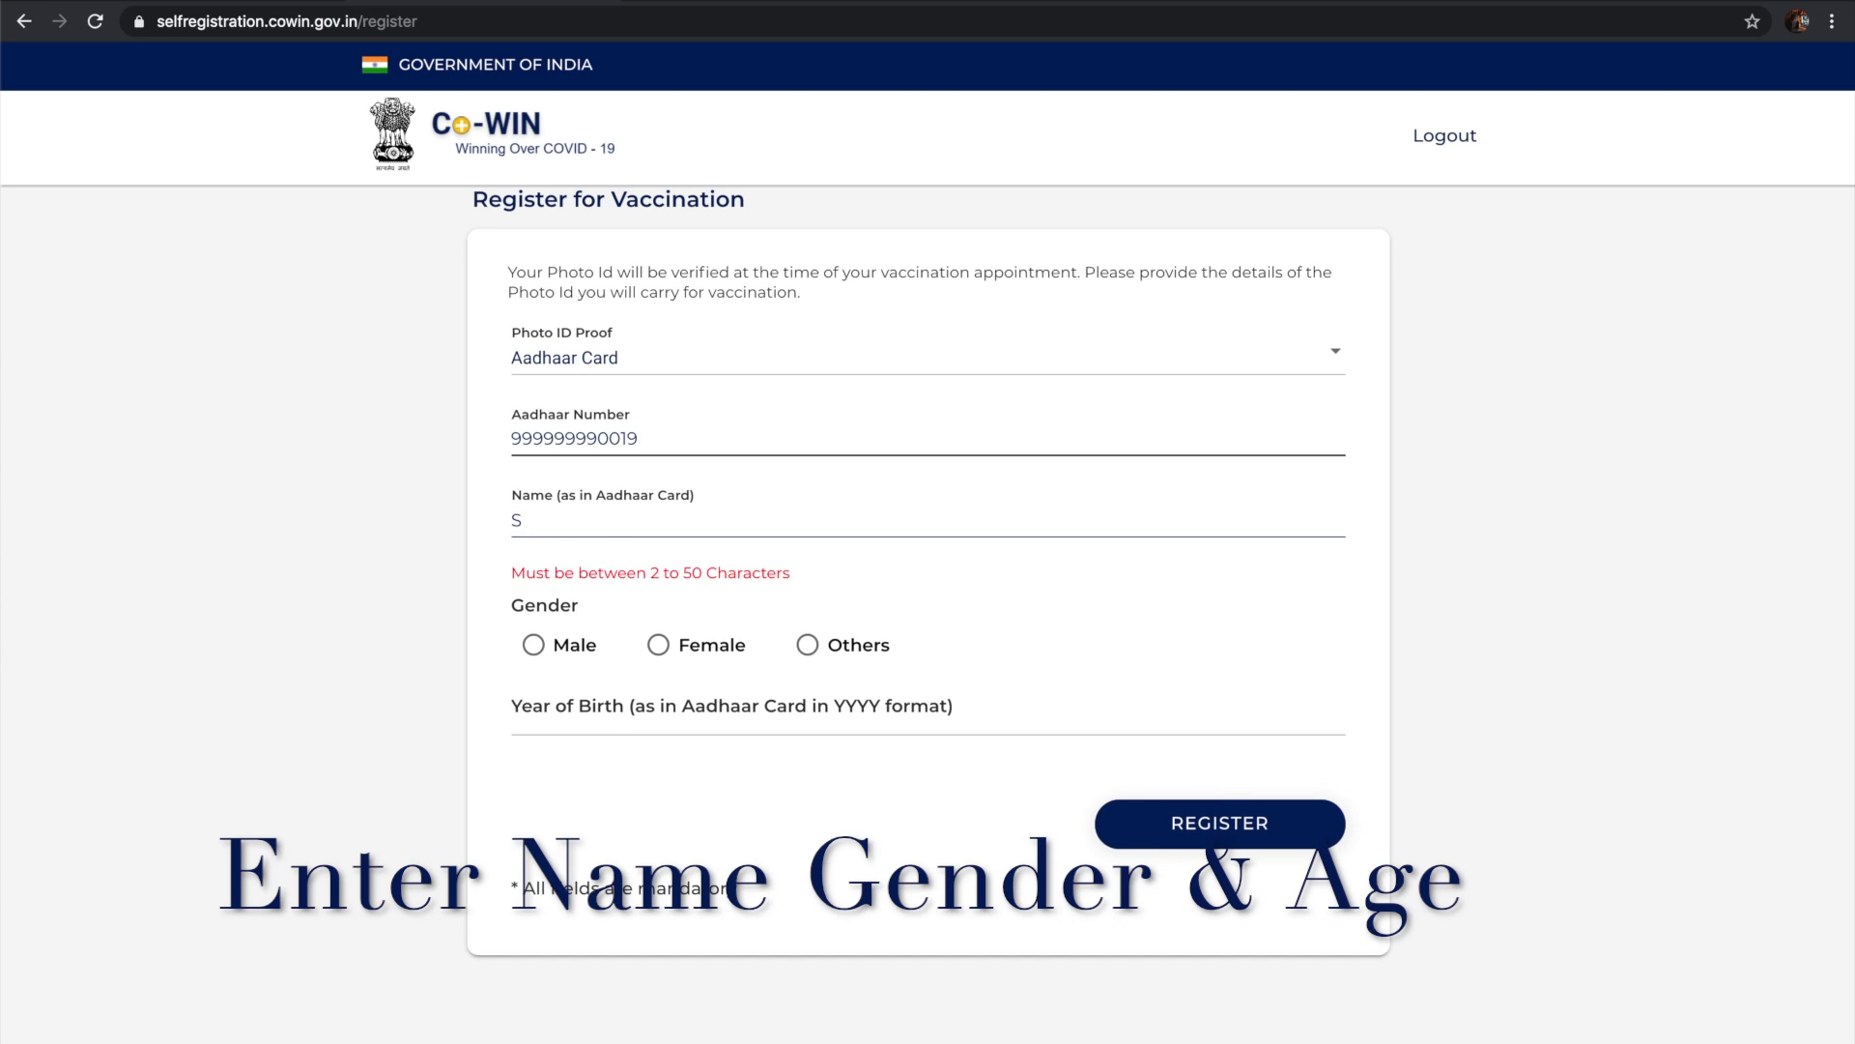
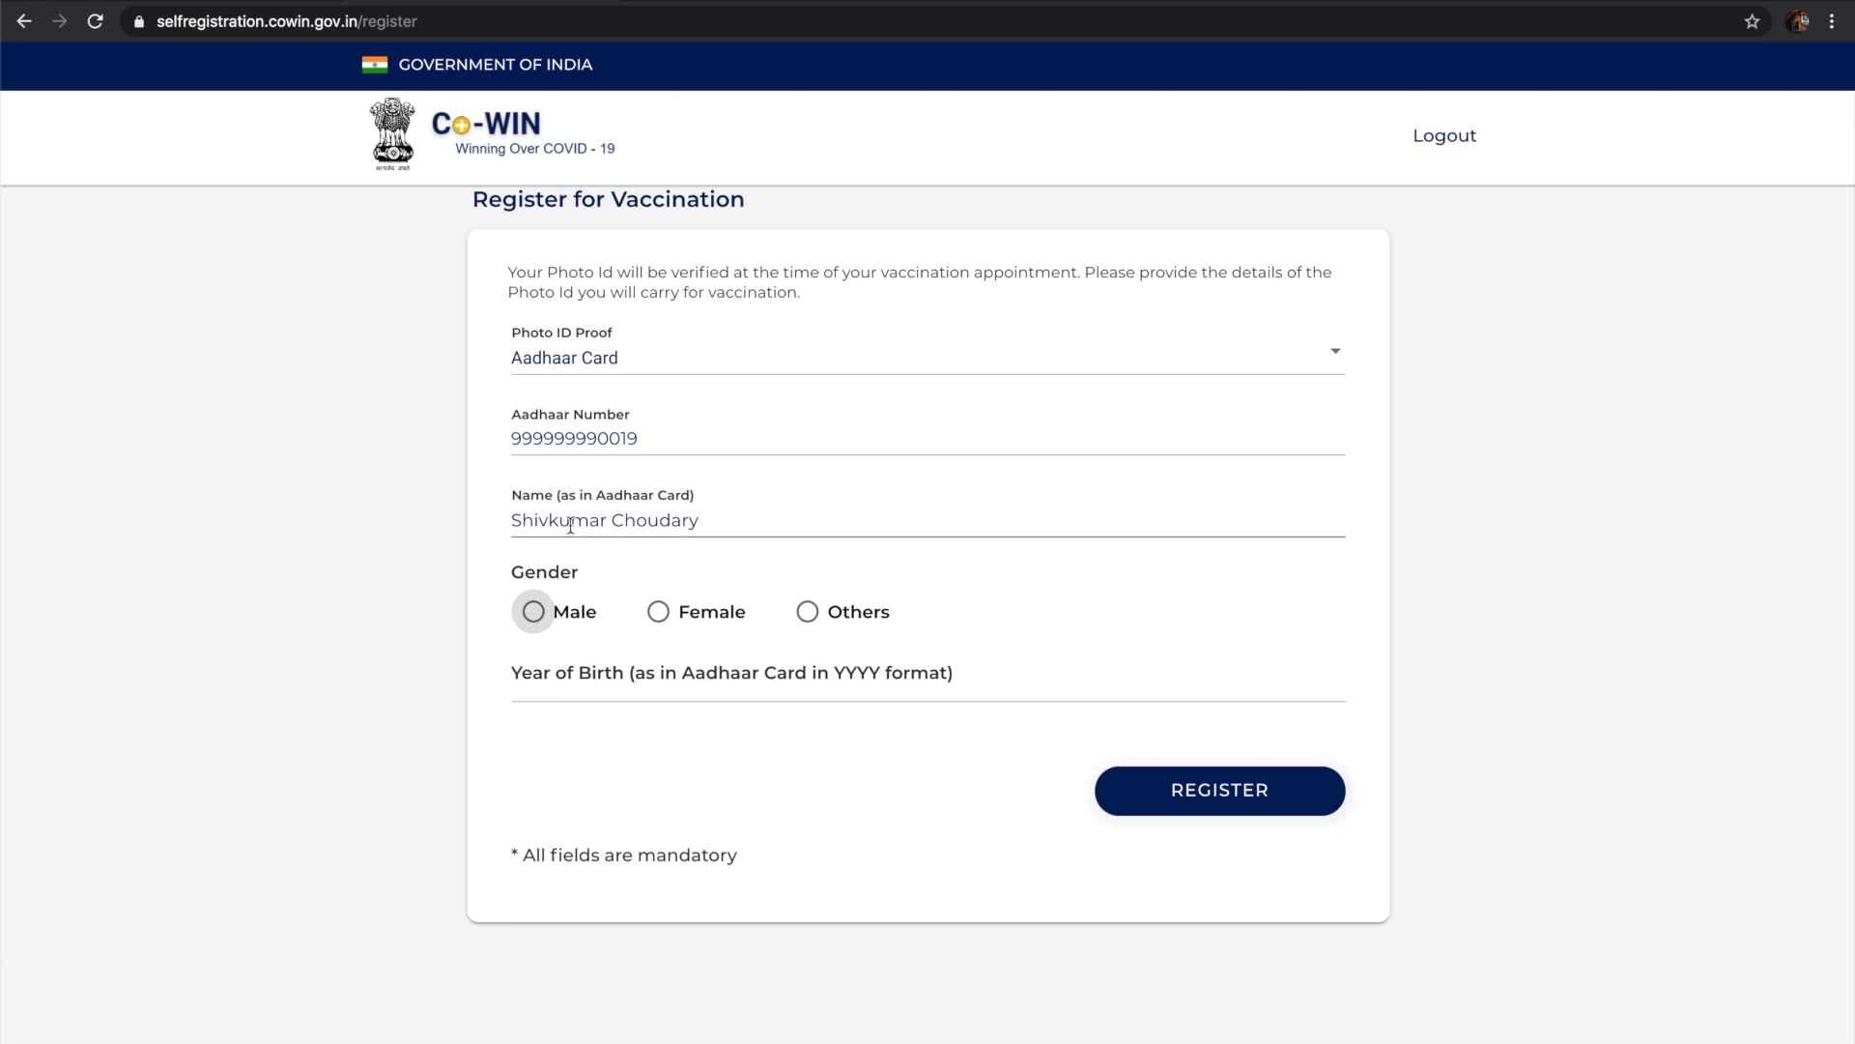
click(534, 611)
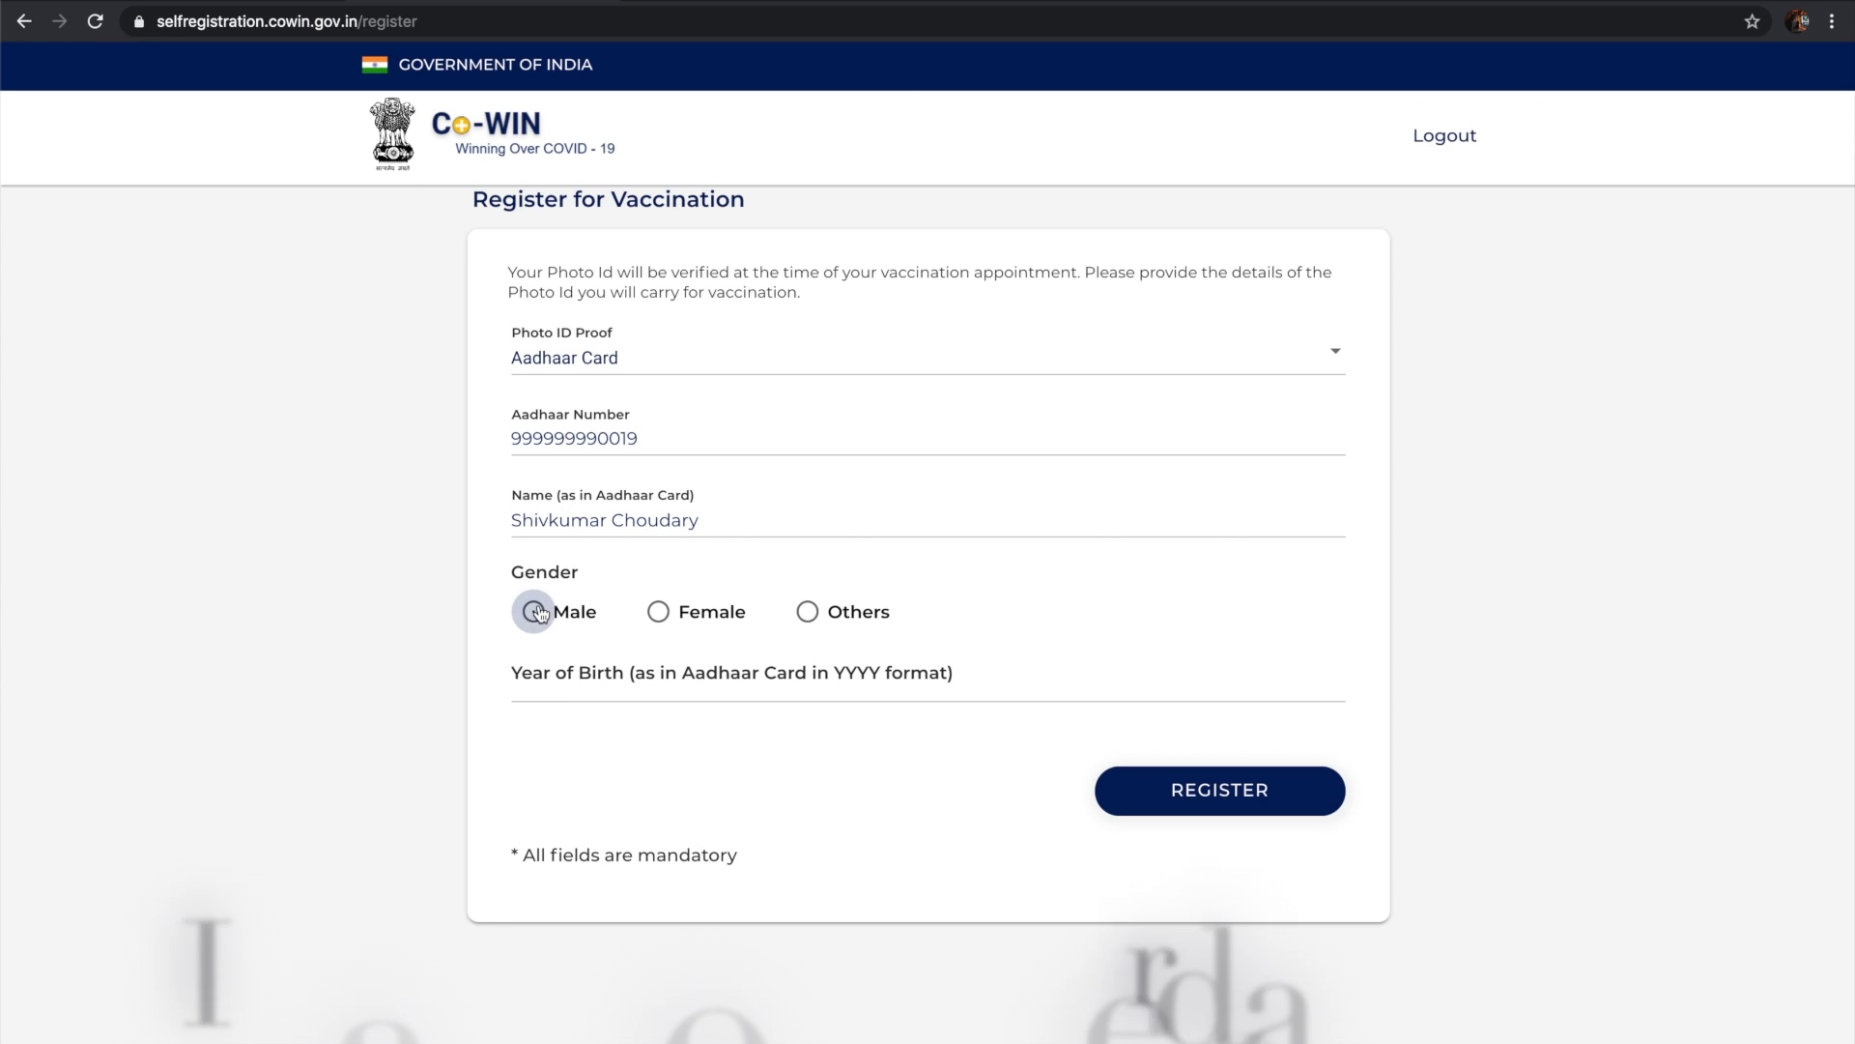
click(554, 679)
text(19)
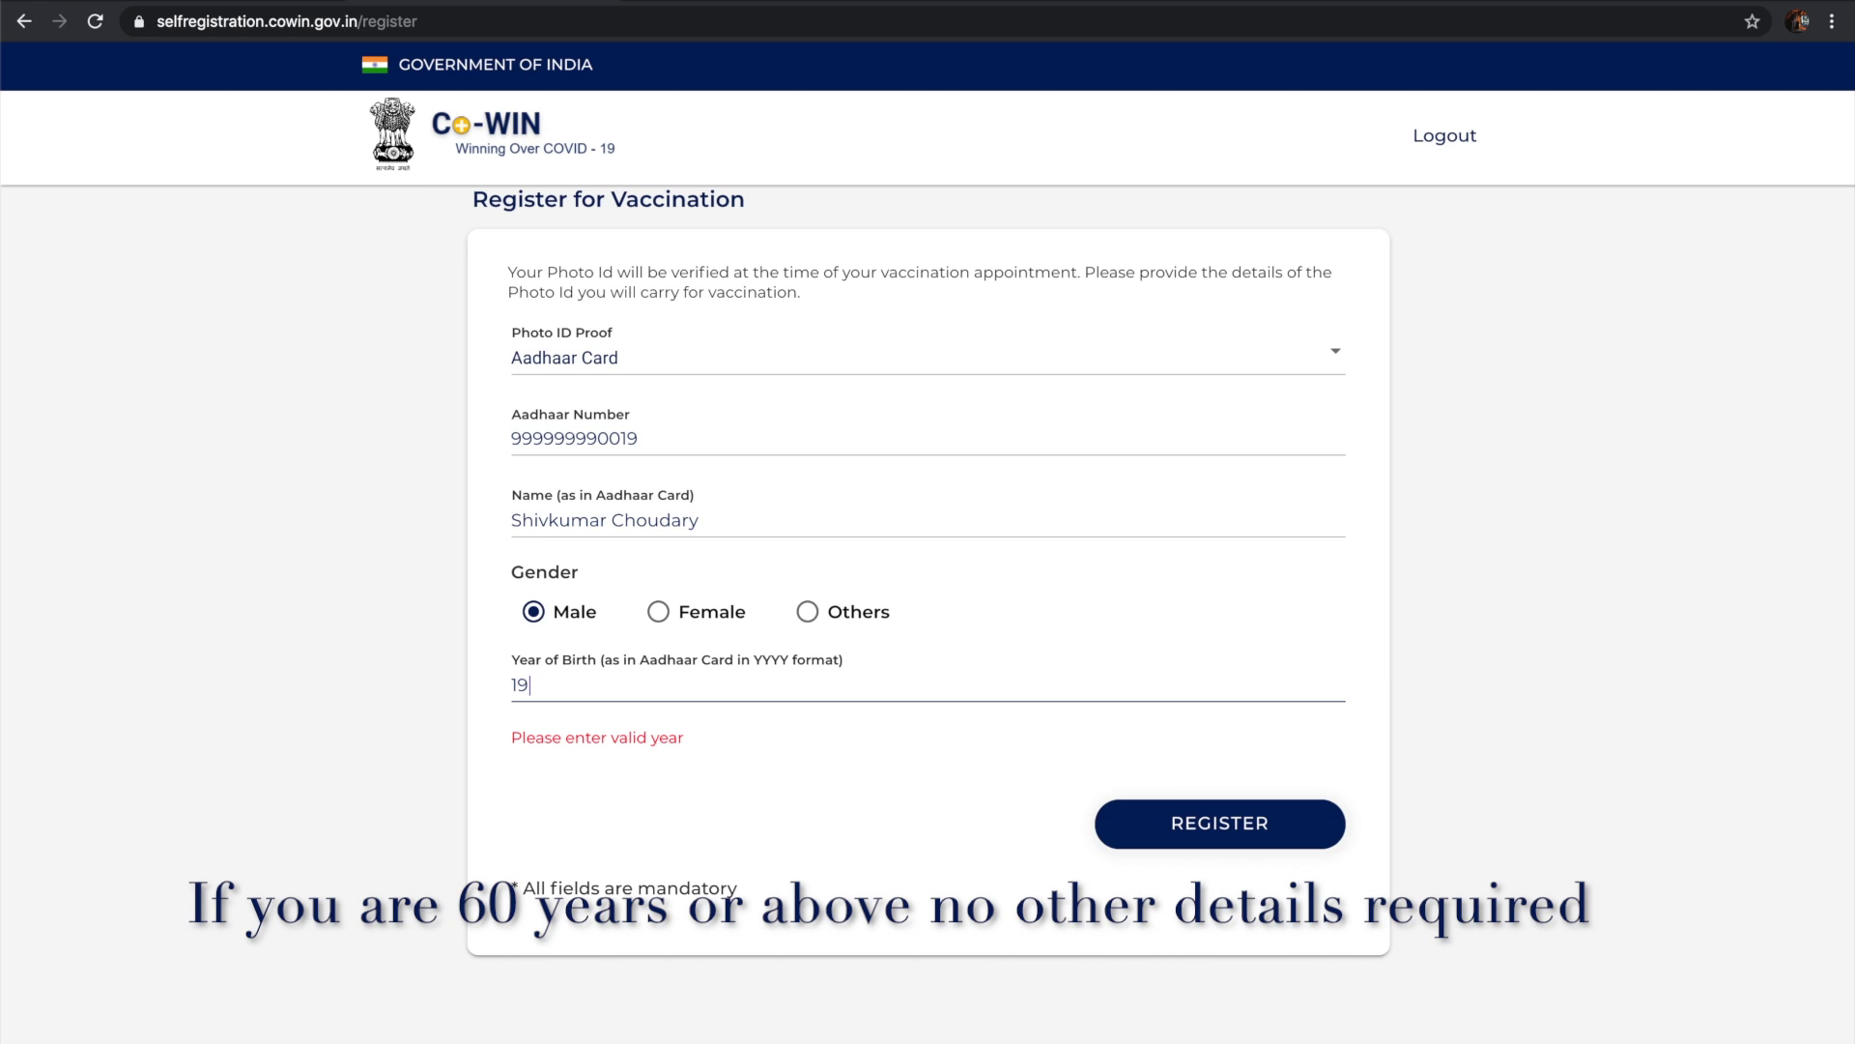
text(59)
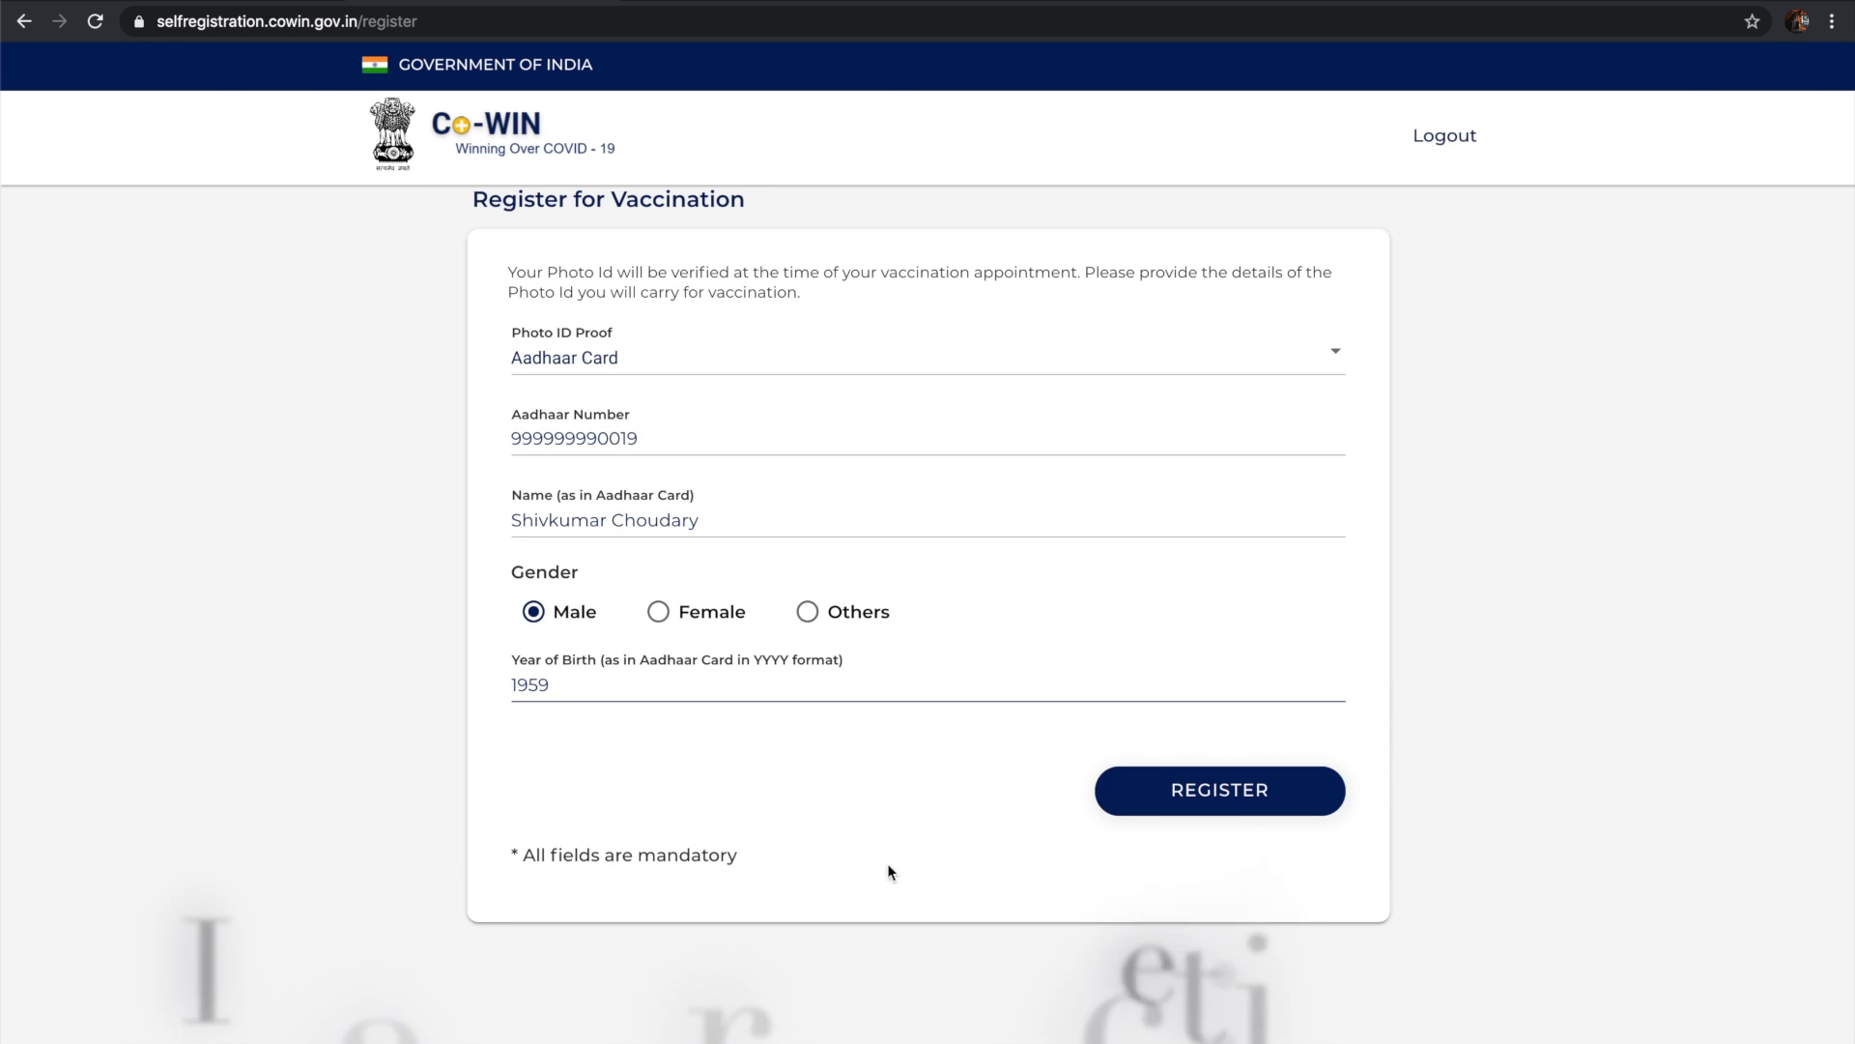
click(1189, 804)
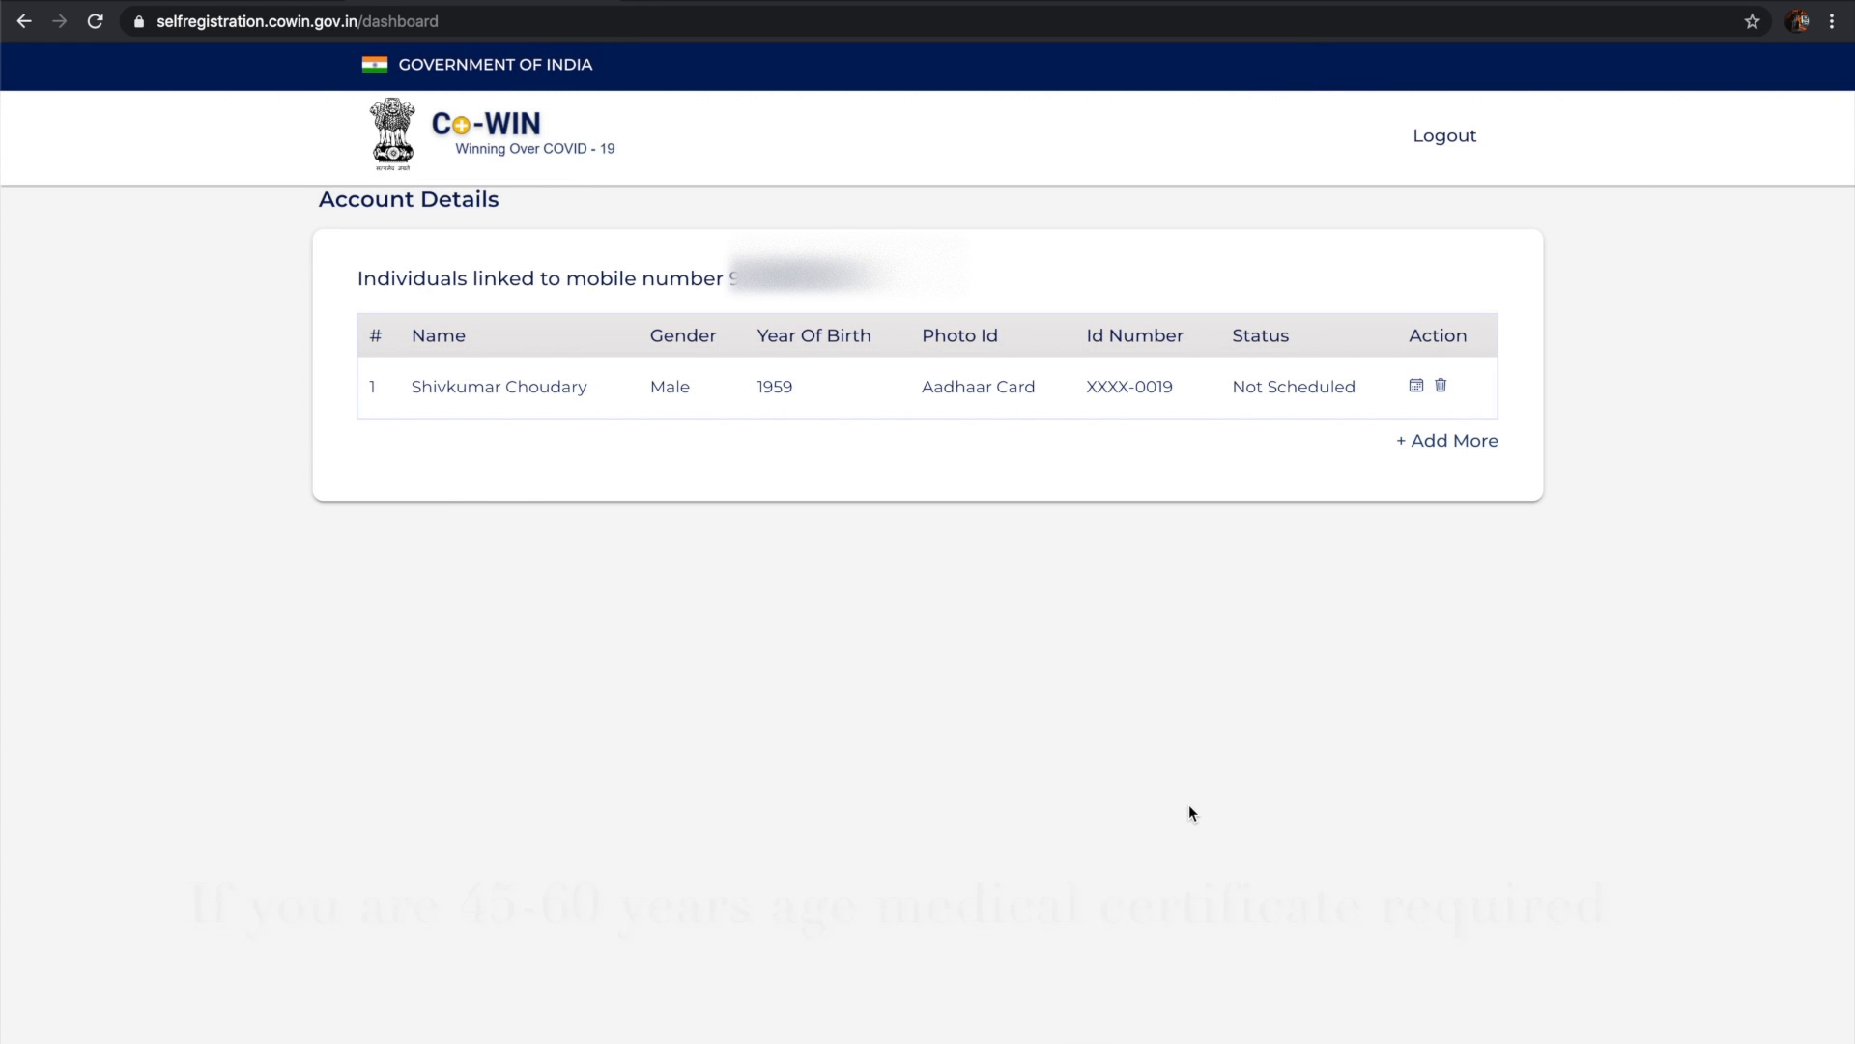
Select the registered 1959 beneficiary and start scheduling their vaccination appointment.
click(1417, 388)
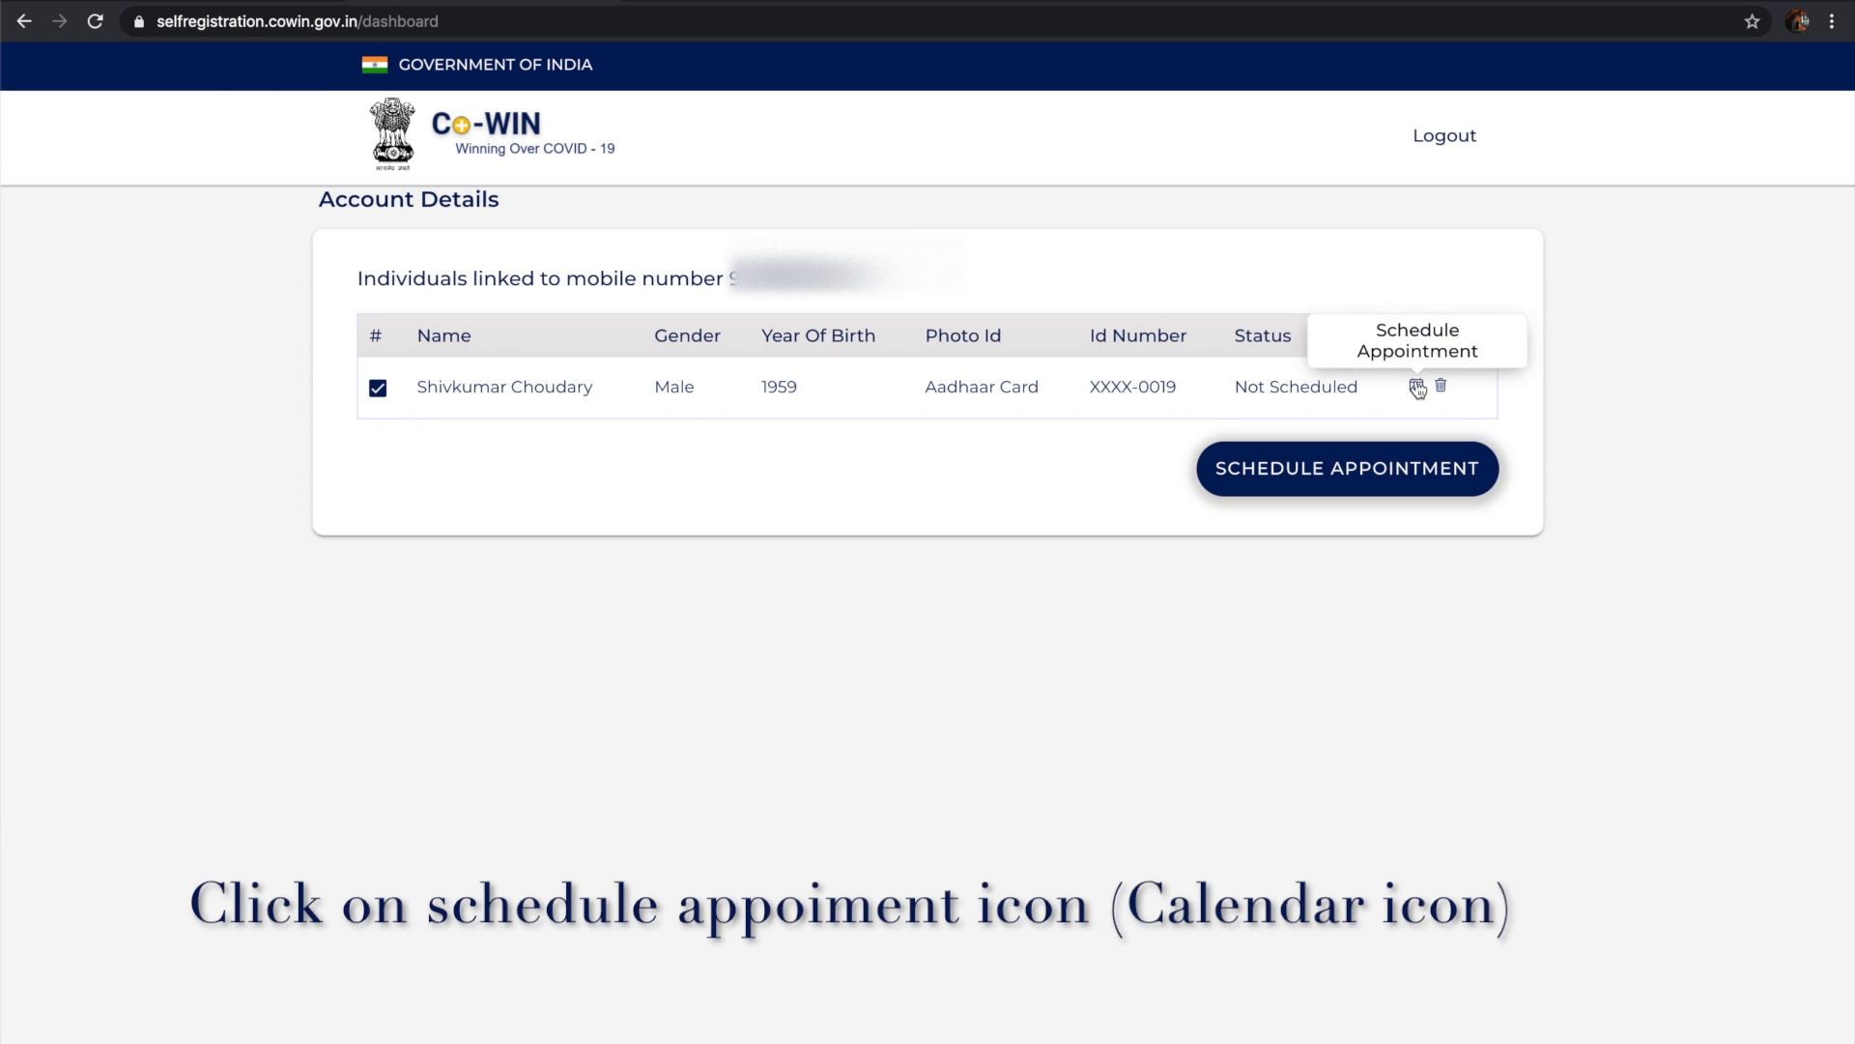
click(1324, 476)
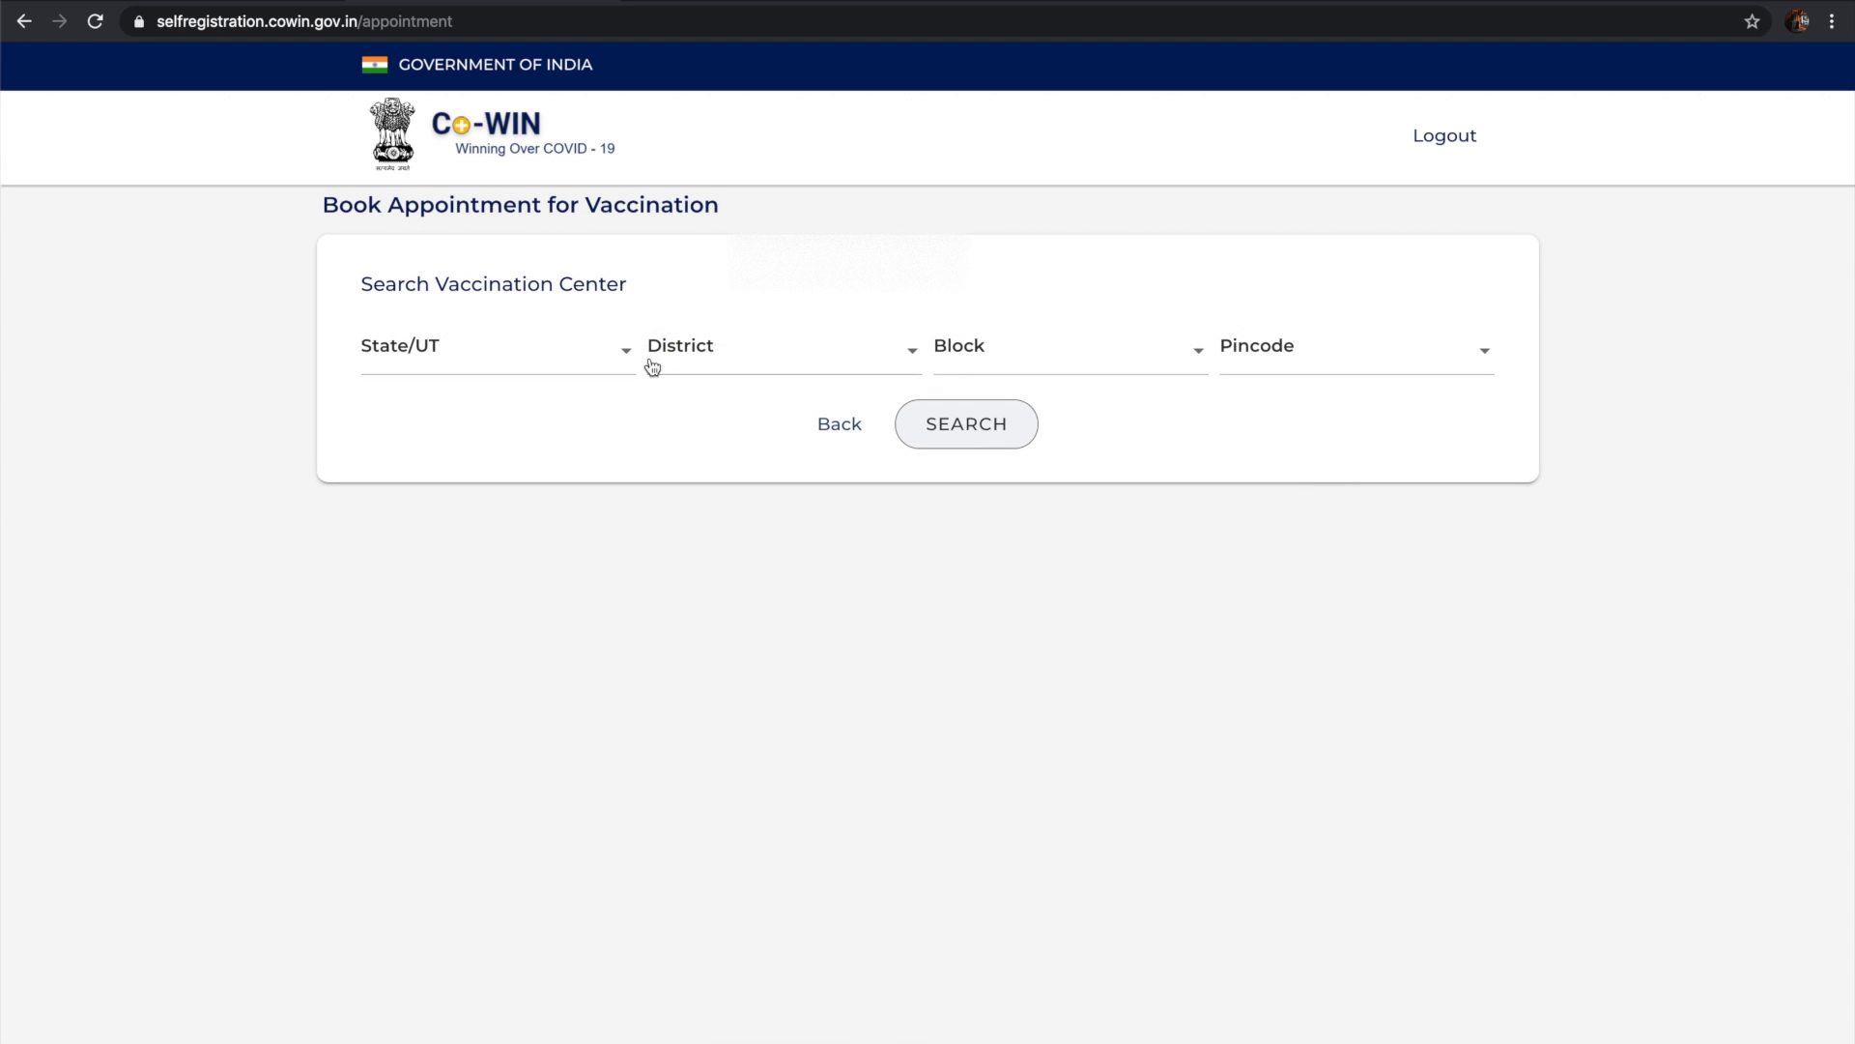
click(600, 356)
Search centres in Madhya Pradesh, district Bhopal, block Bhopal, pincode 462011.
scroll(522, 538, down, 1)
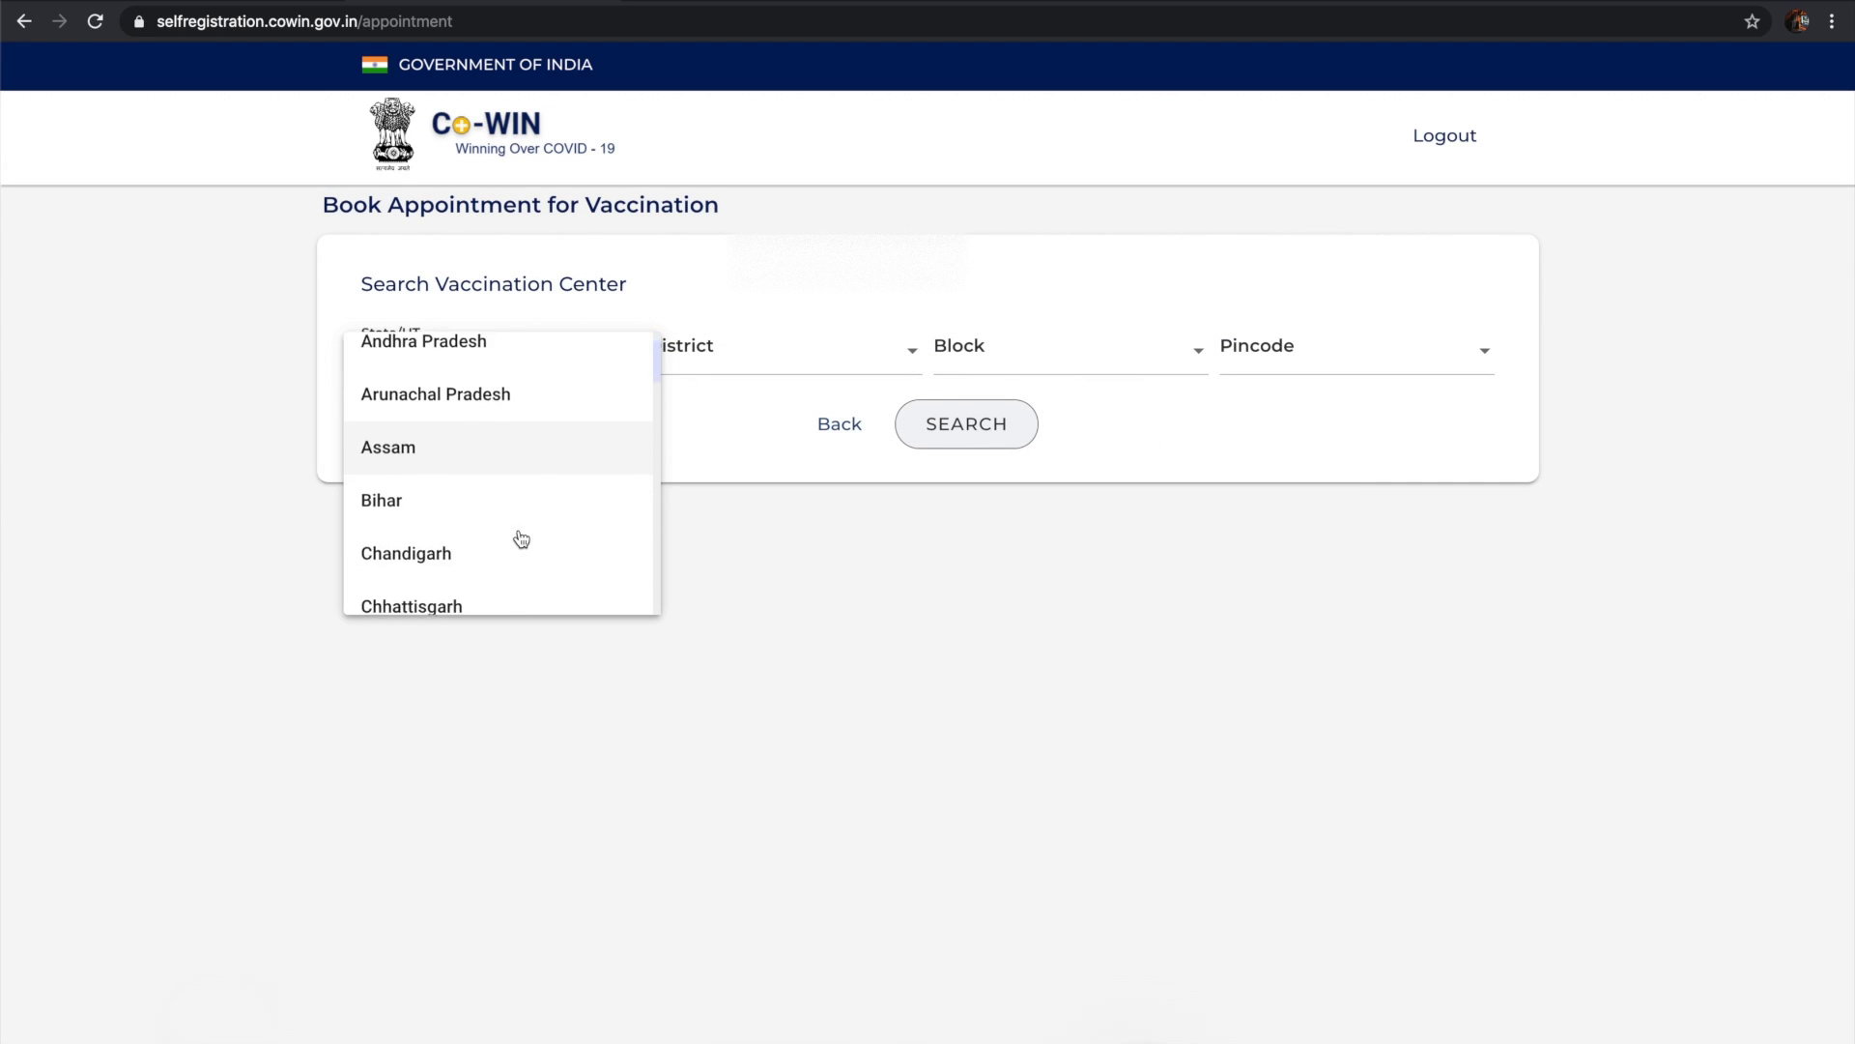
scroll(522, 538, down, 5)
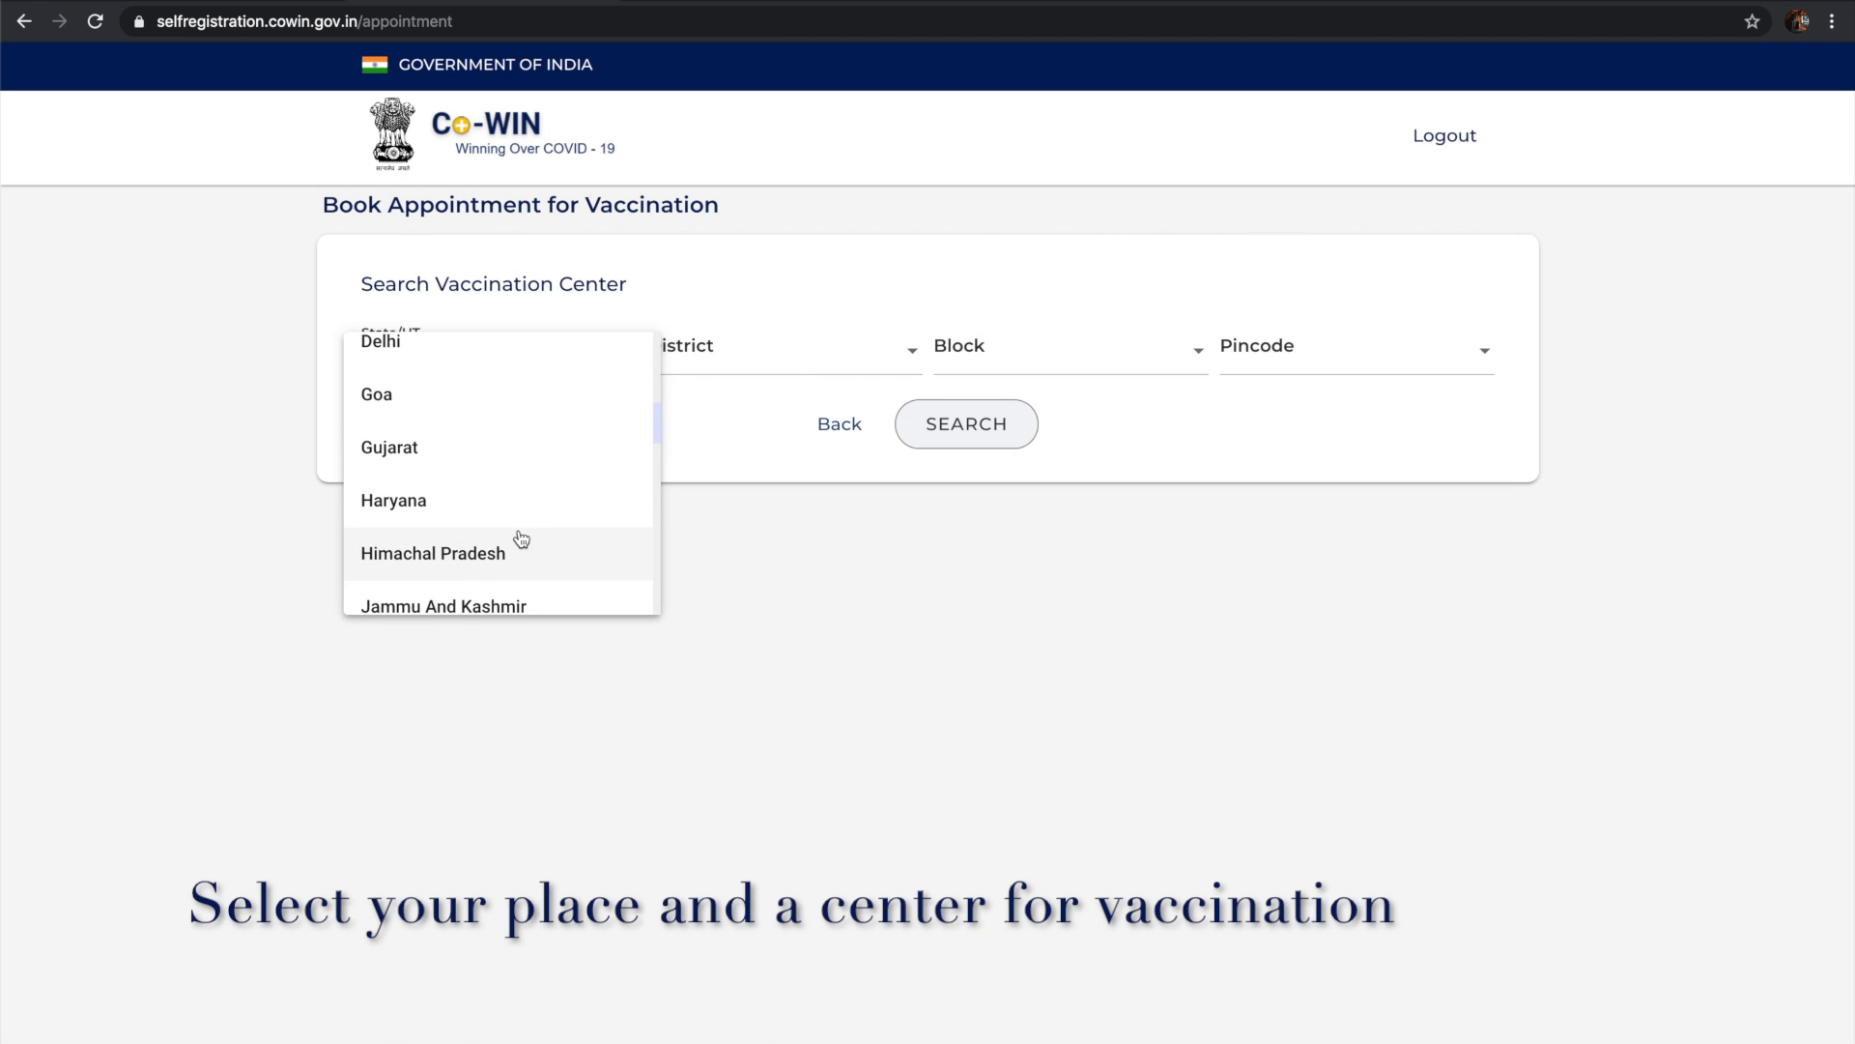
scroll(520, 538, down, 5)
click(520, 509)
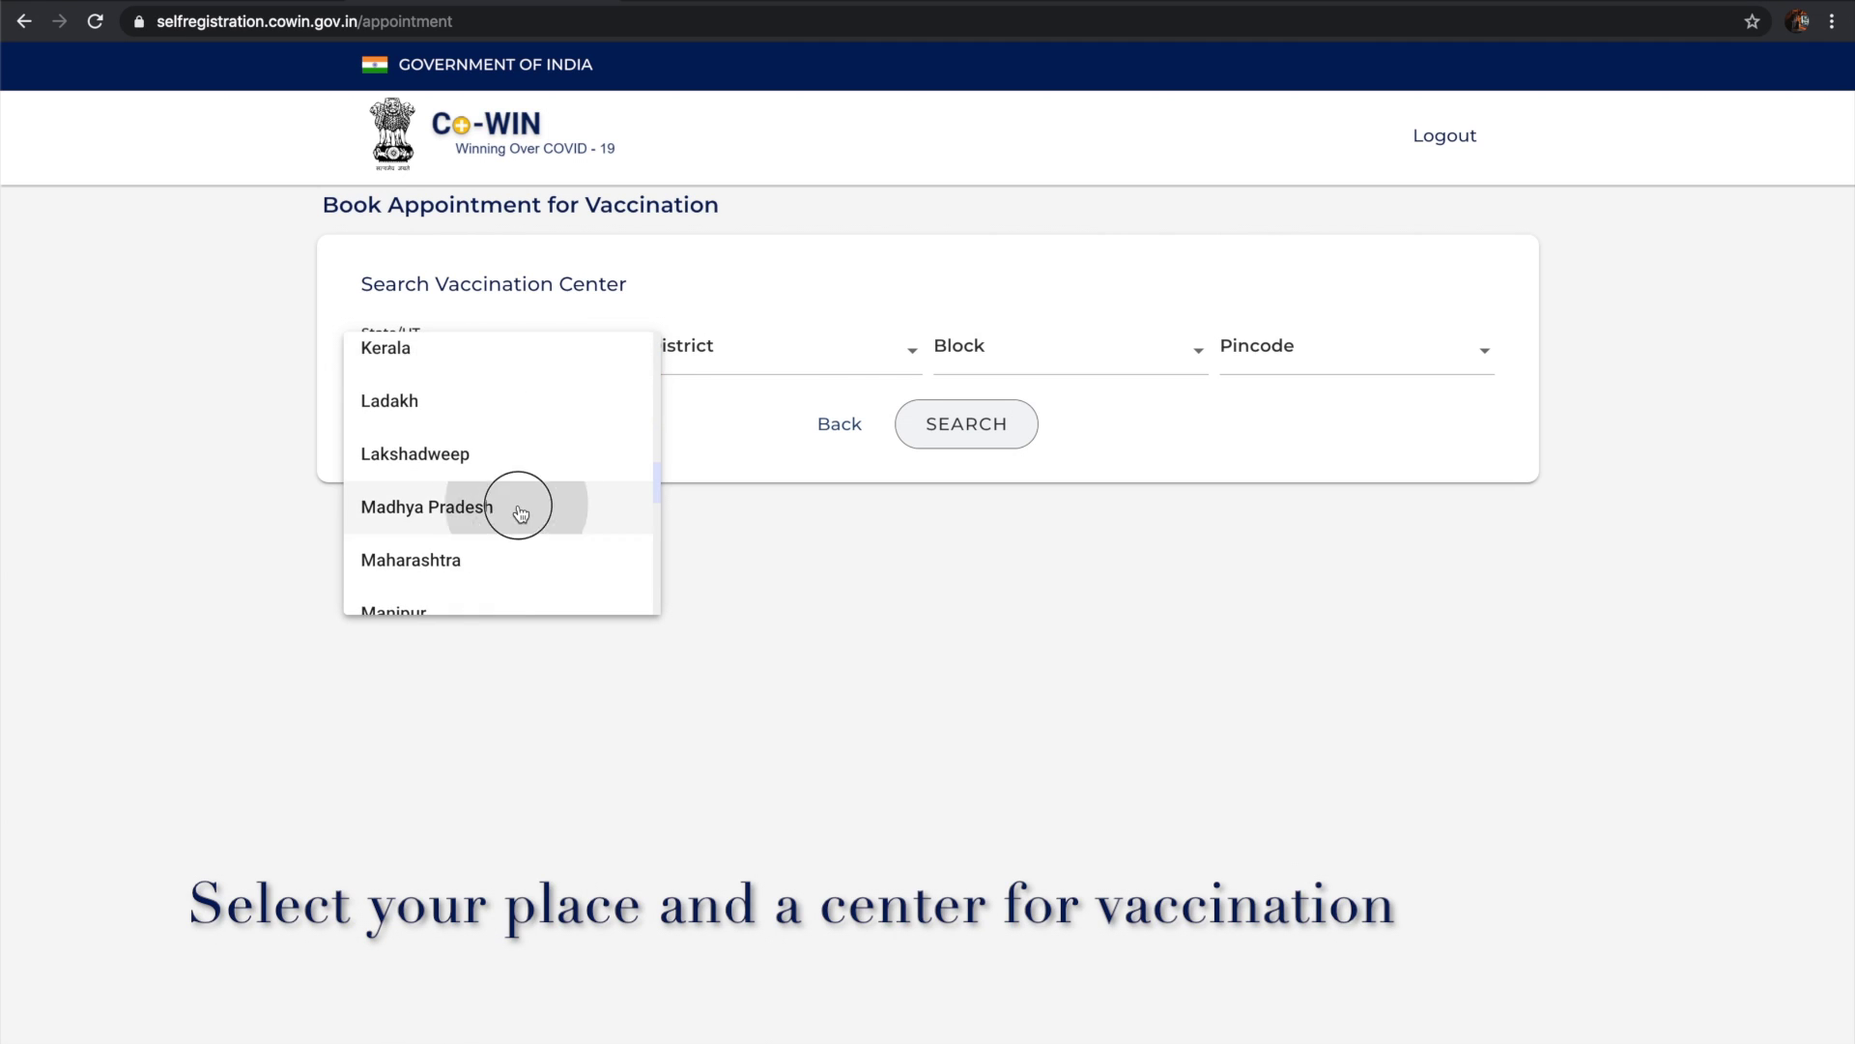
click(787, 364)
scroll(779, 483, down, 1)
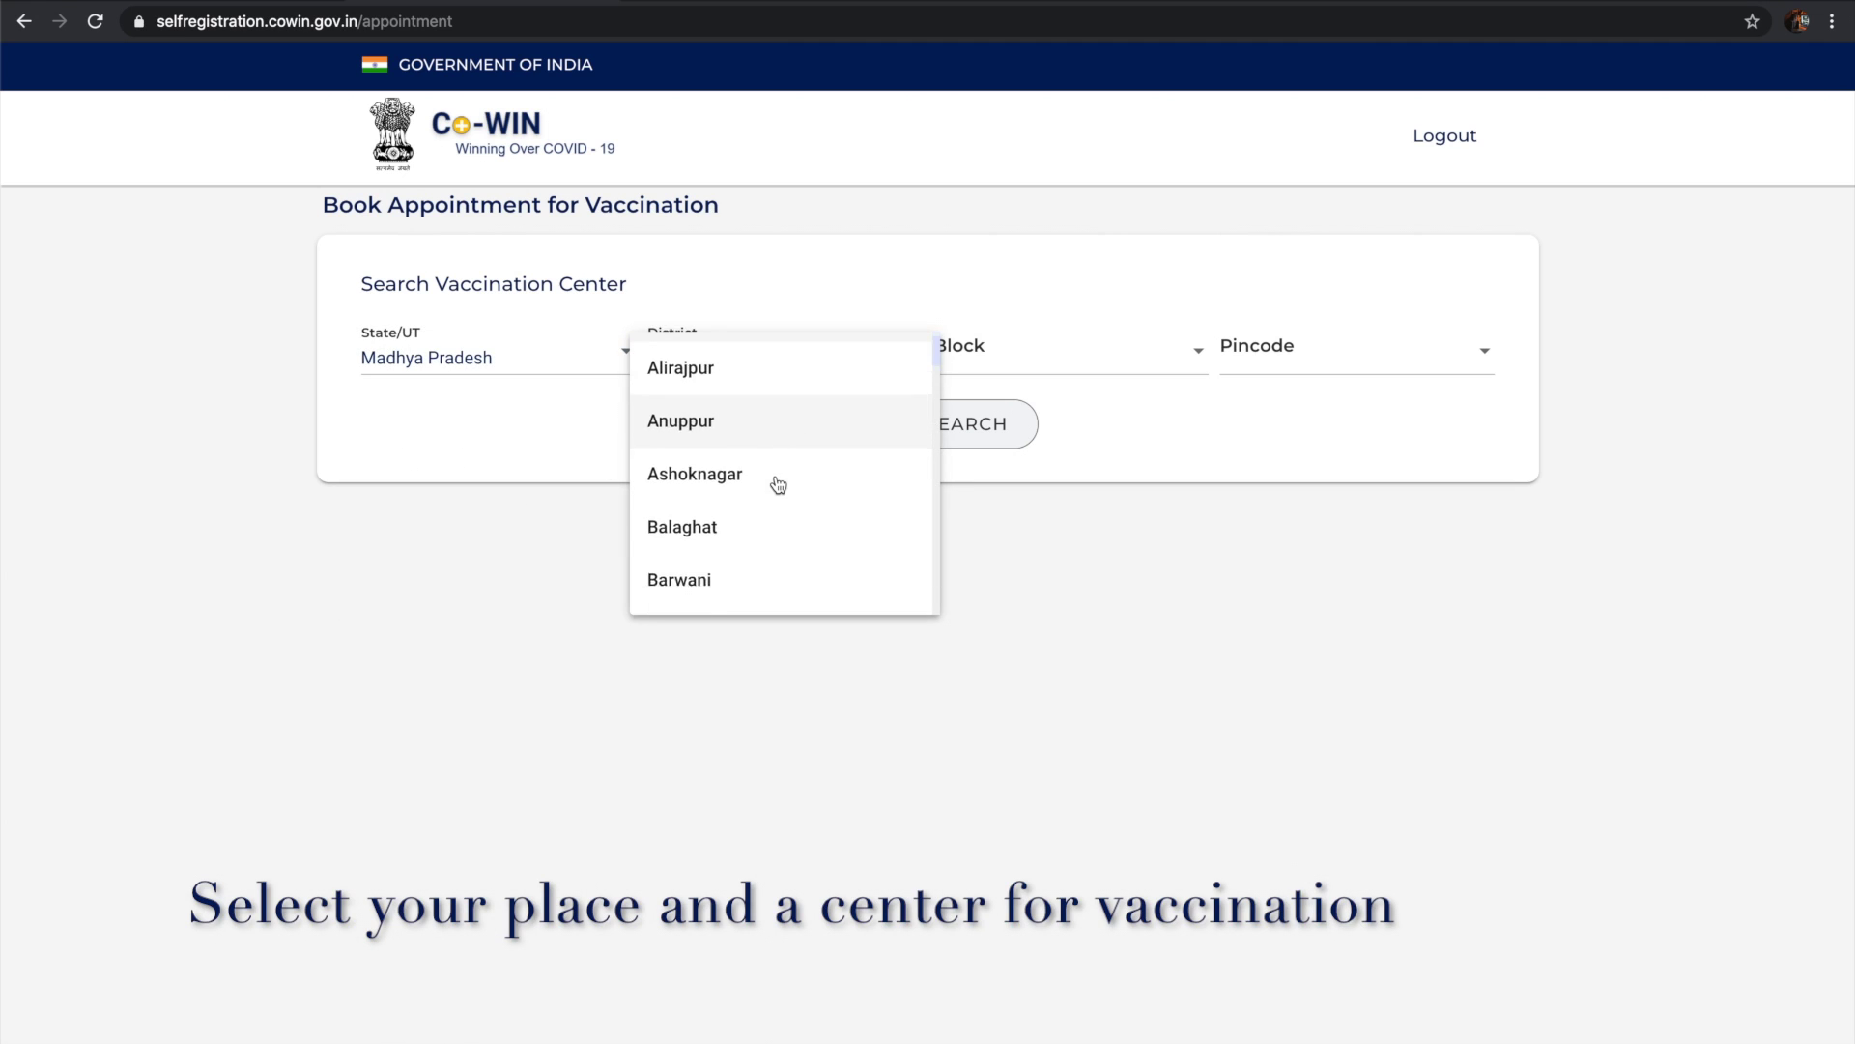
scroll(776, 484, down, 3)
click(750, 570)
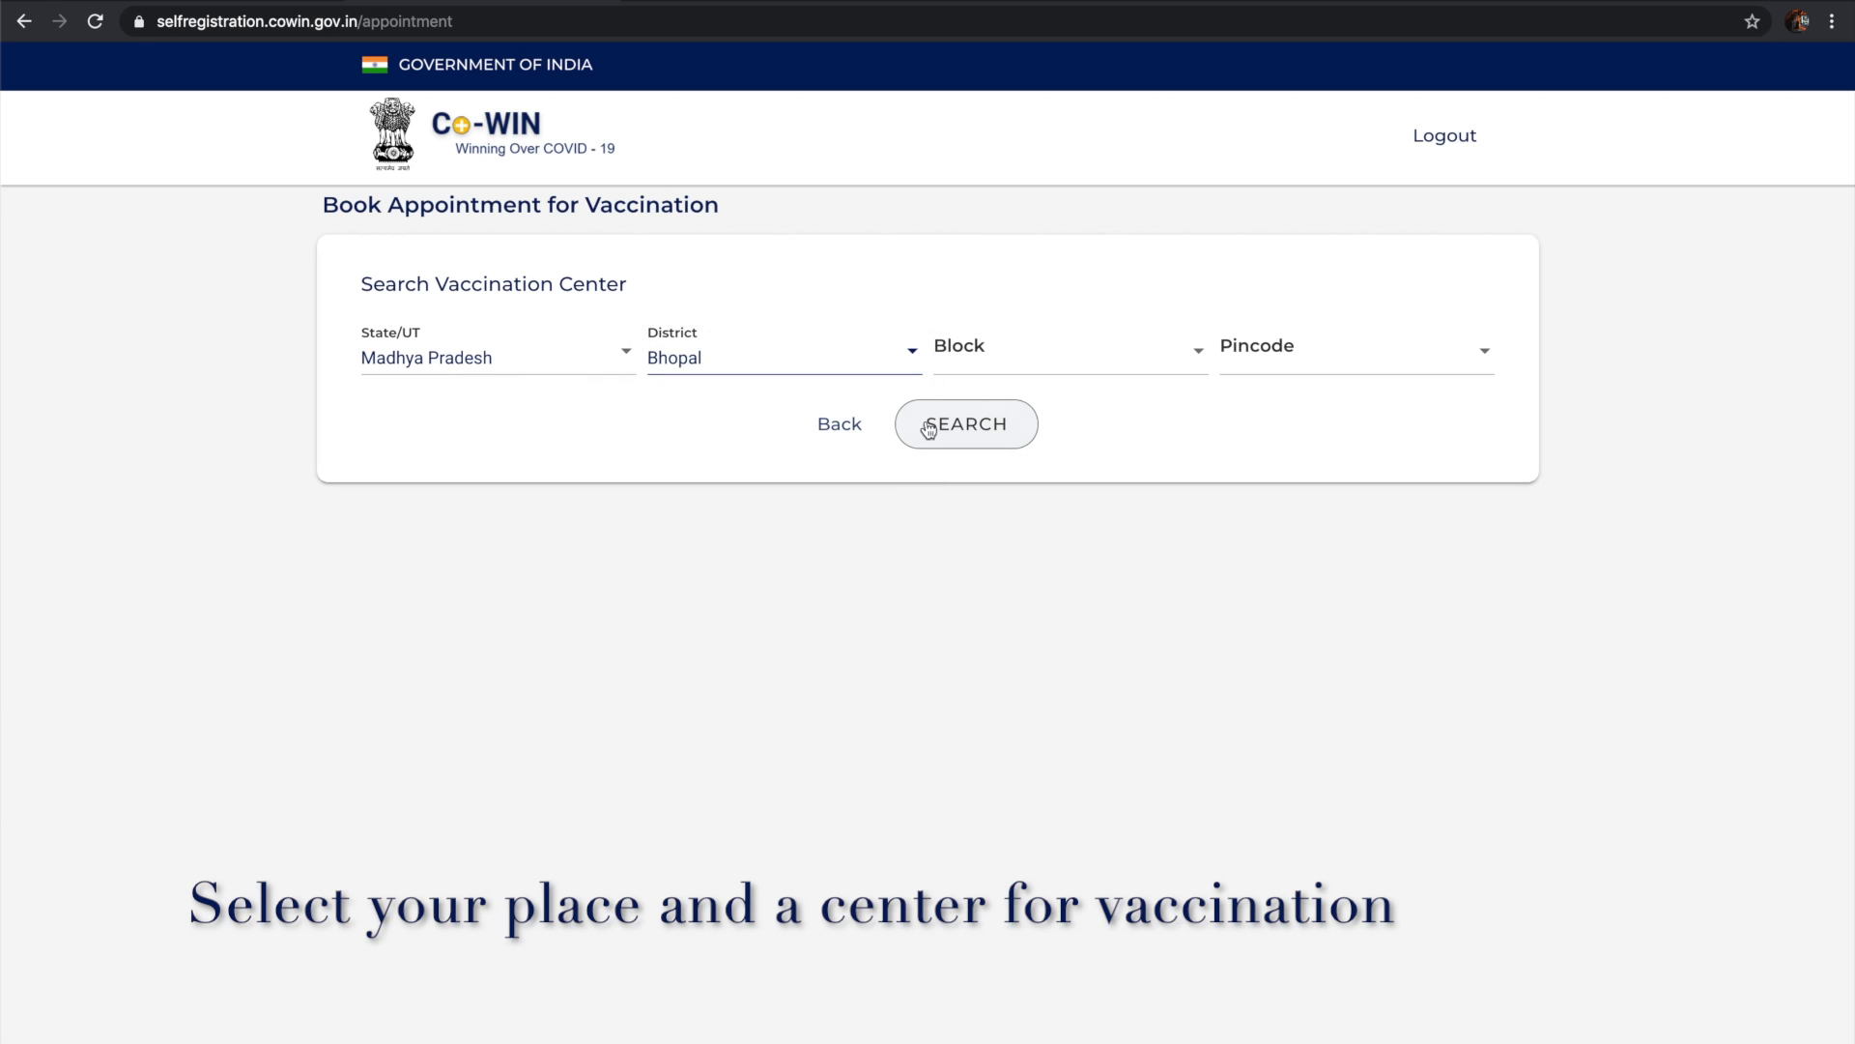
click(1017, 360)
click(1032, 416)
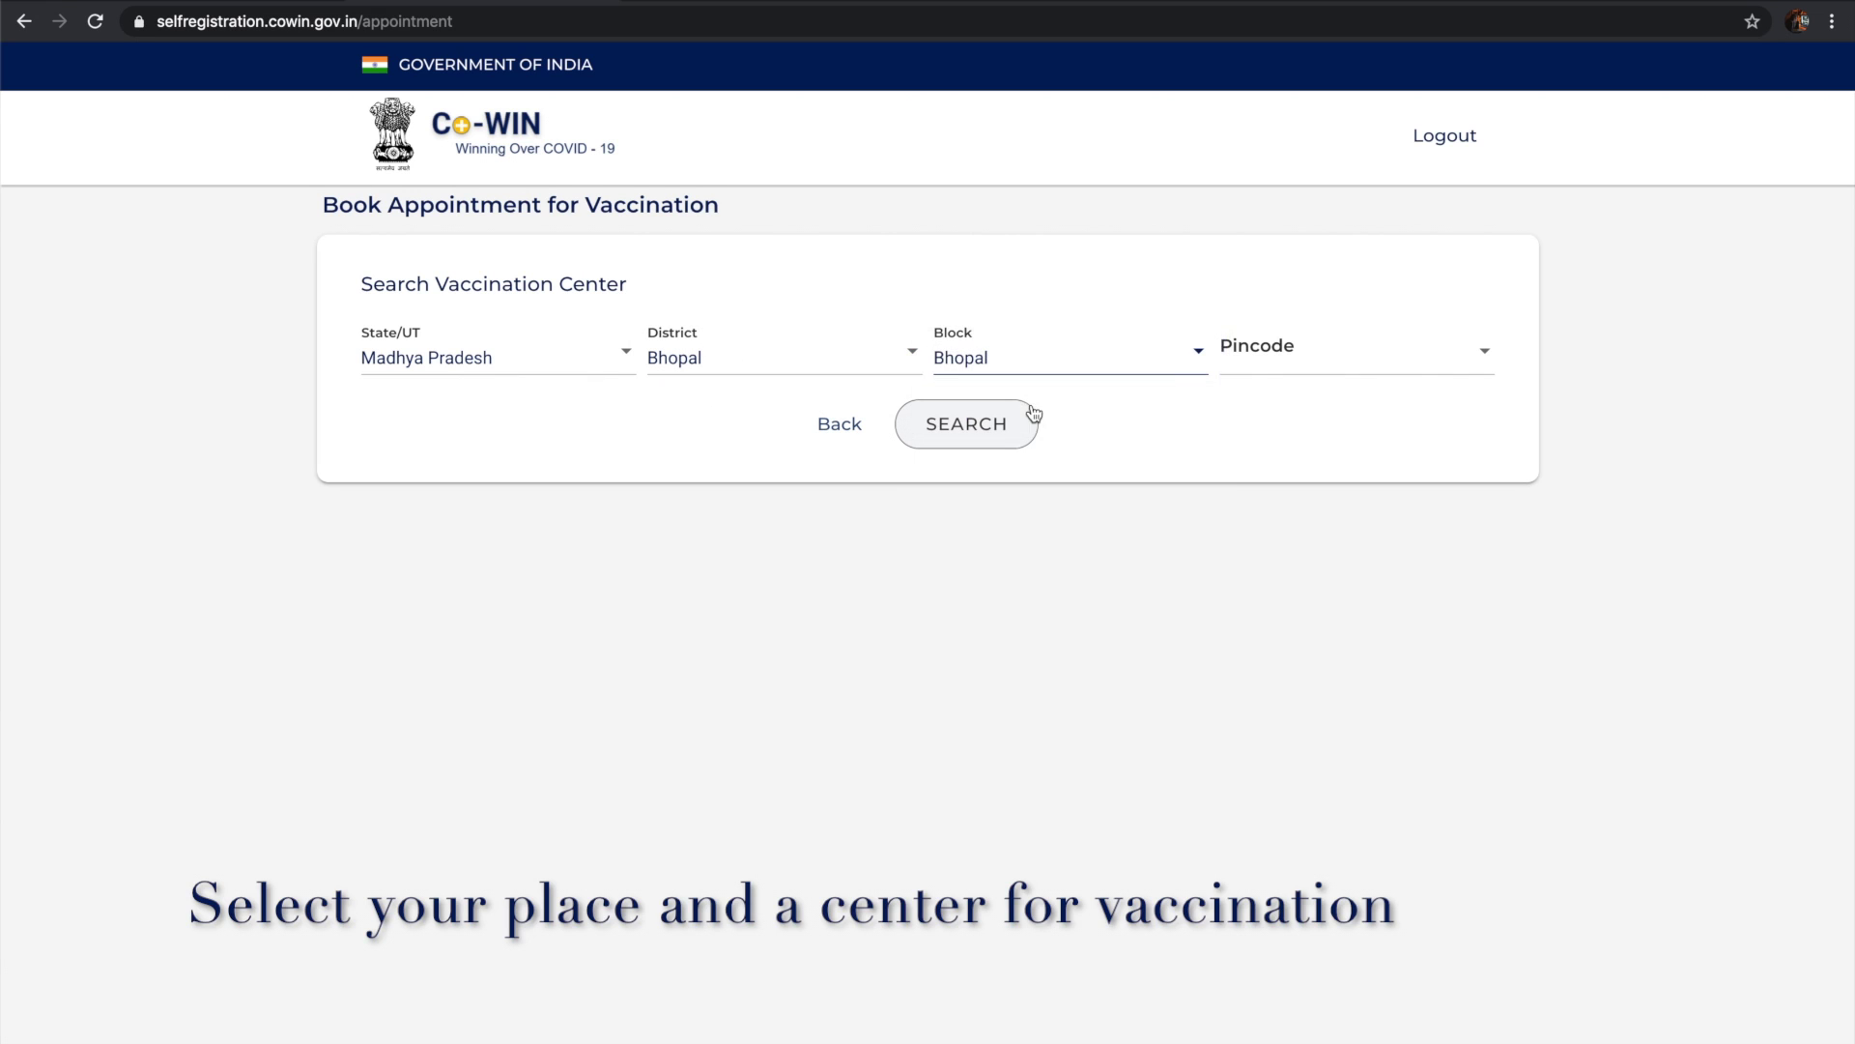
click(1276, 365)
click(1269, 513)
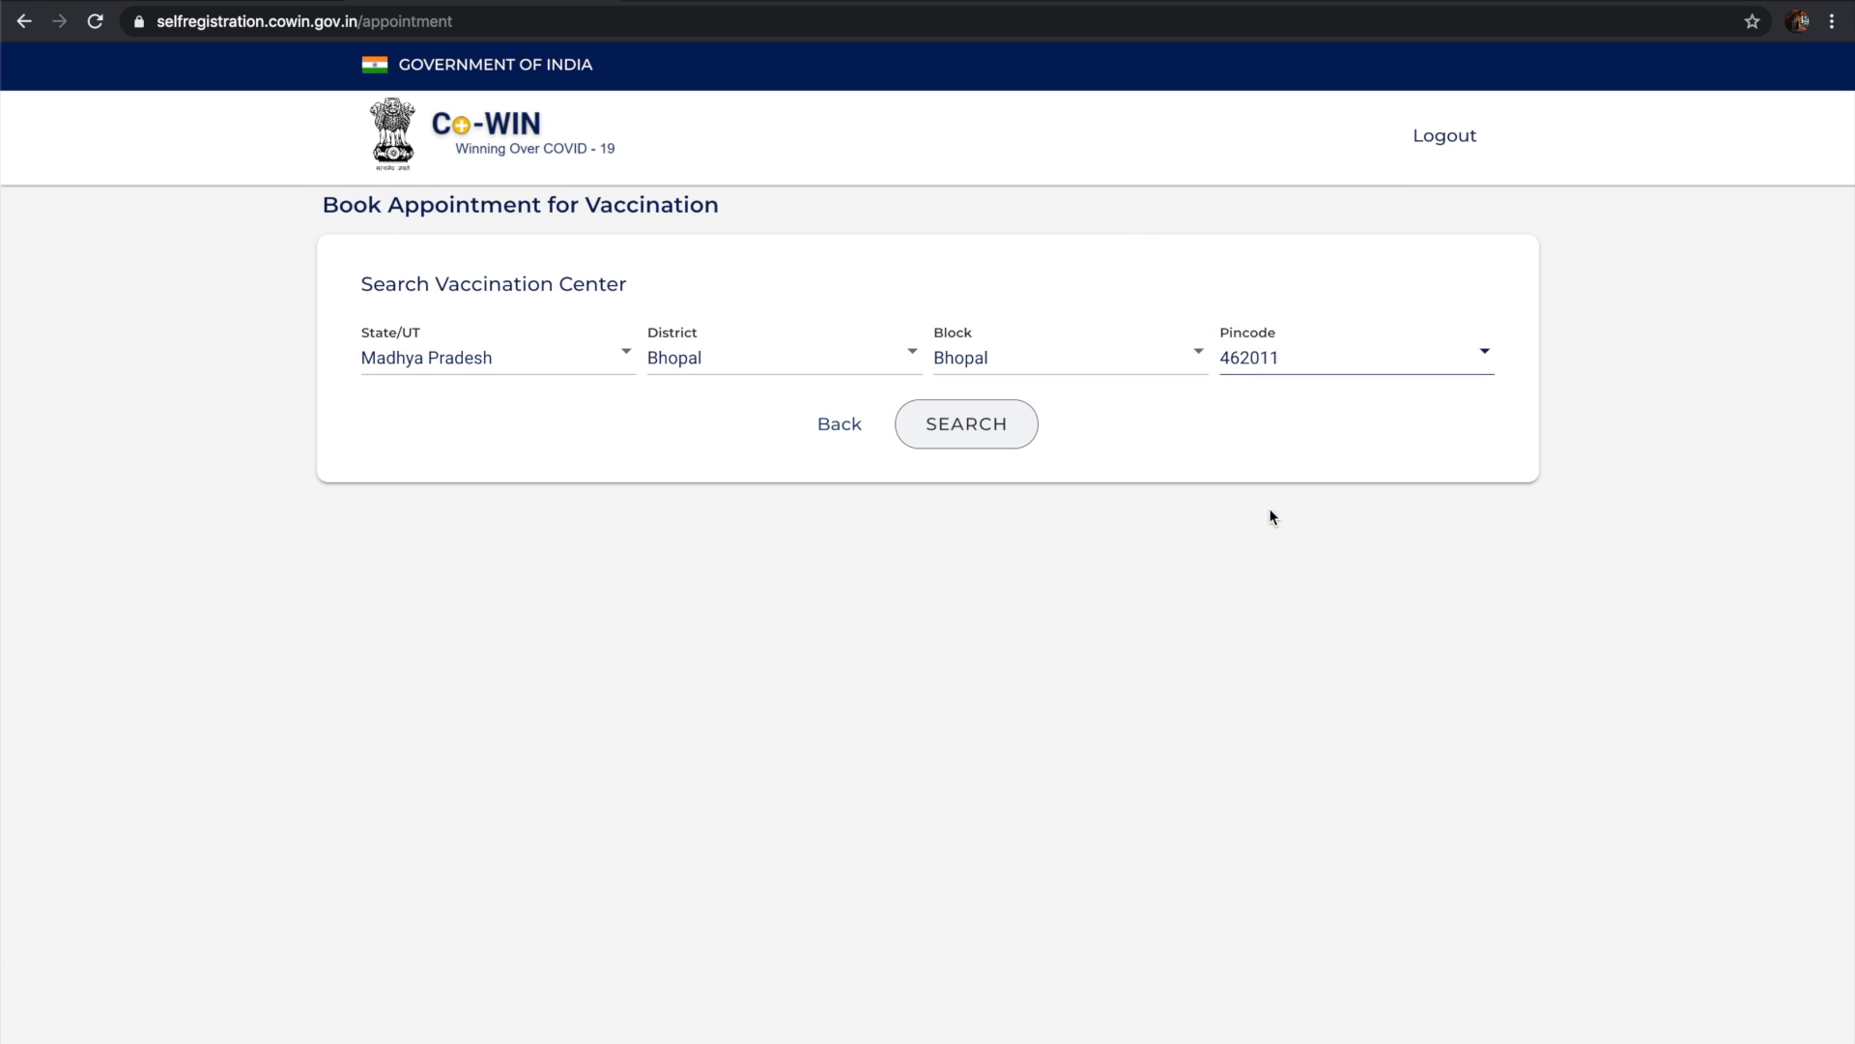
click(983, 417)
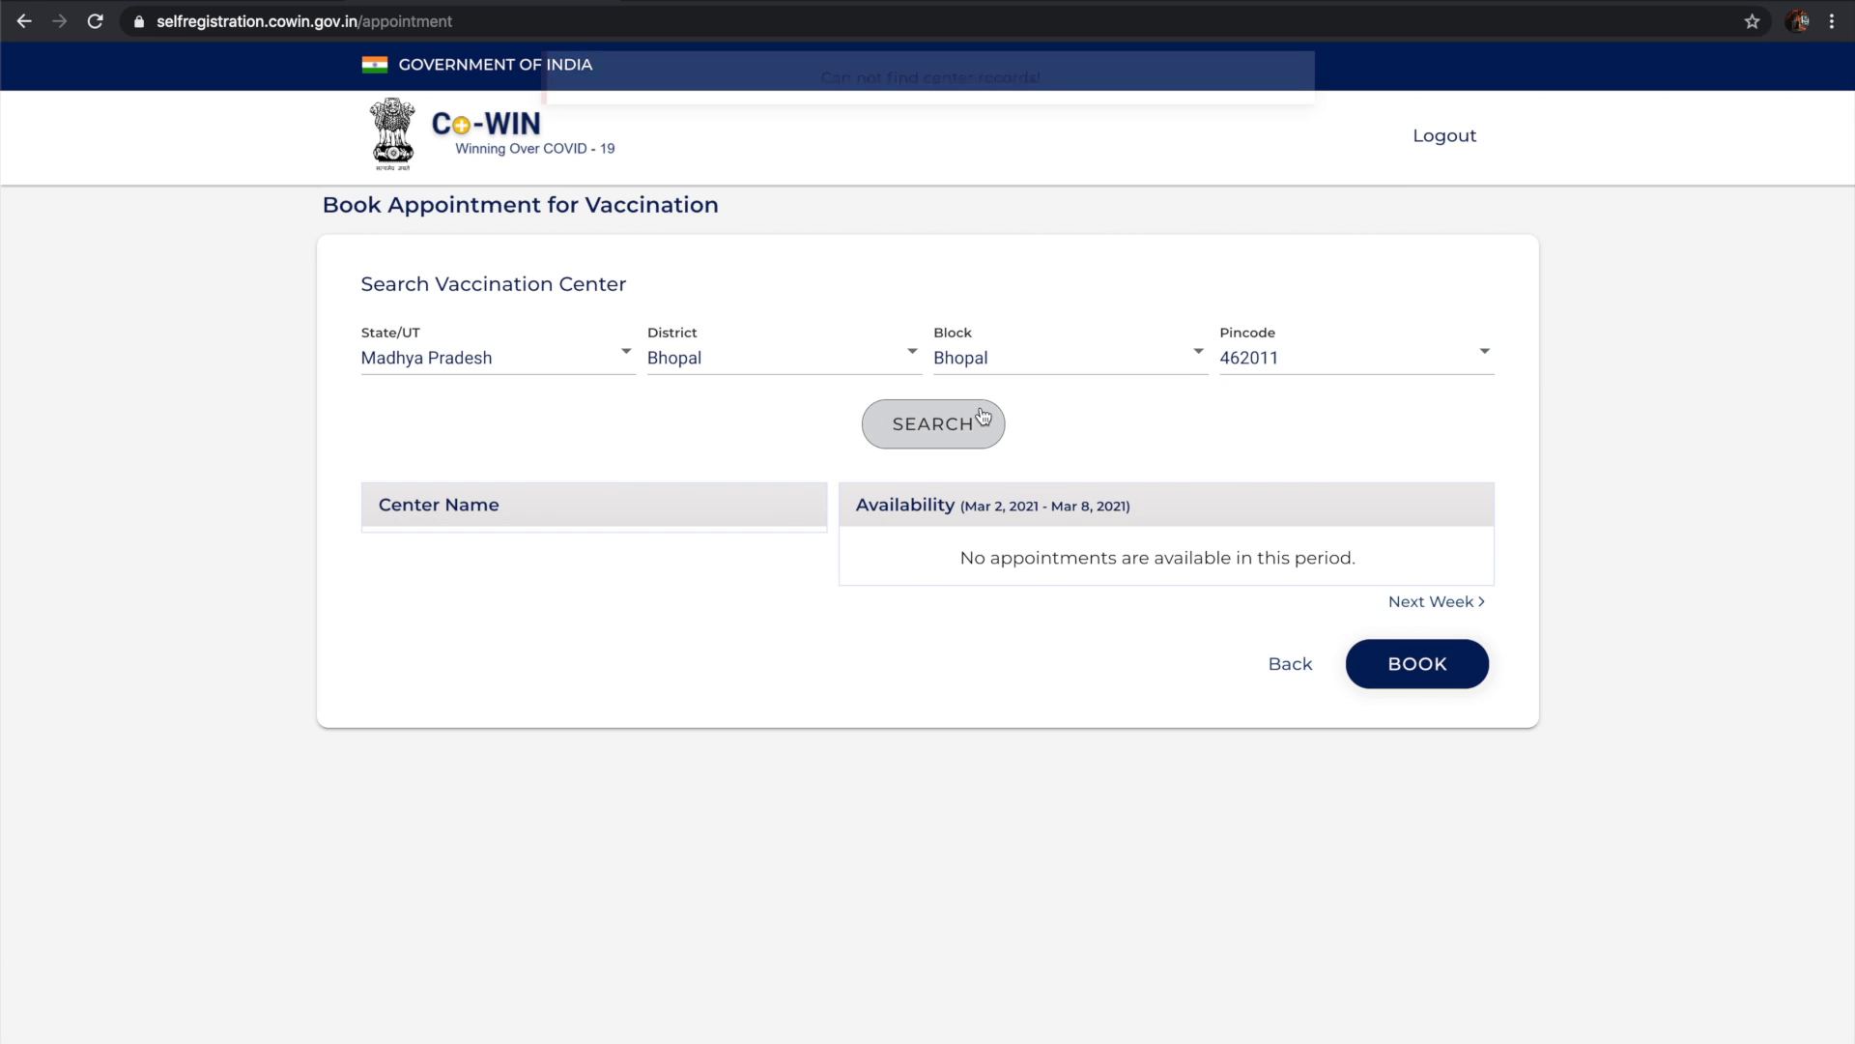
Search pincode 462023 and check availability at FLW GOVINDPURA 1 through 4.
click(1263, 358)
click(1272, 410)
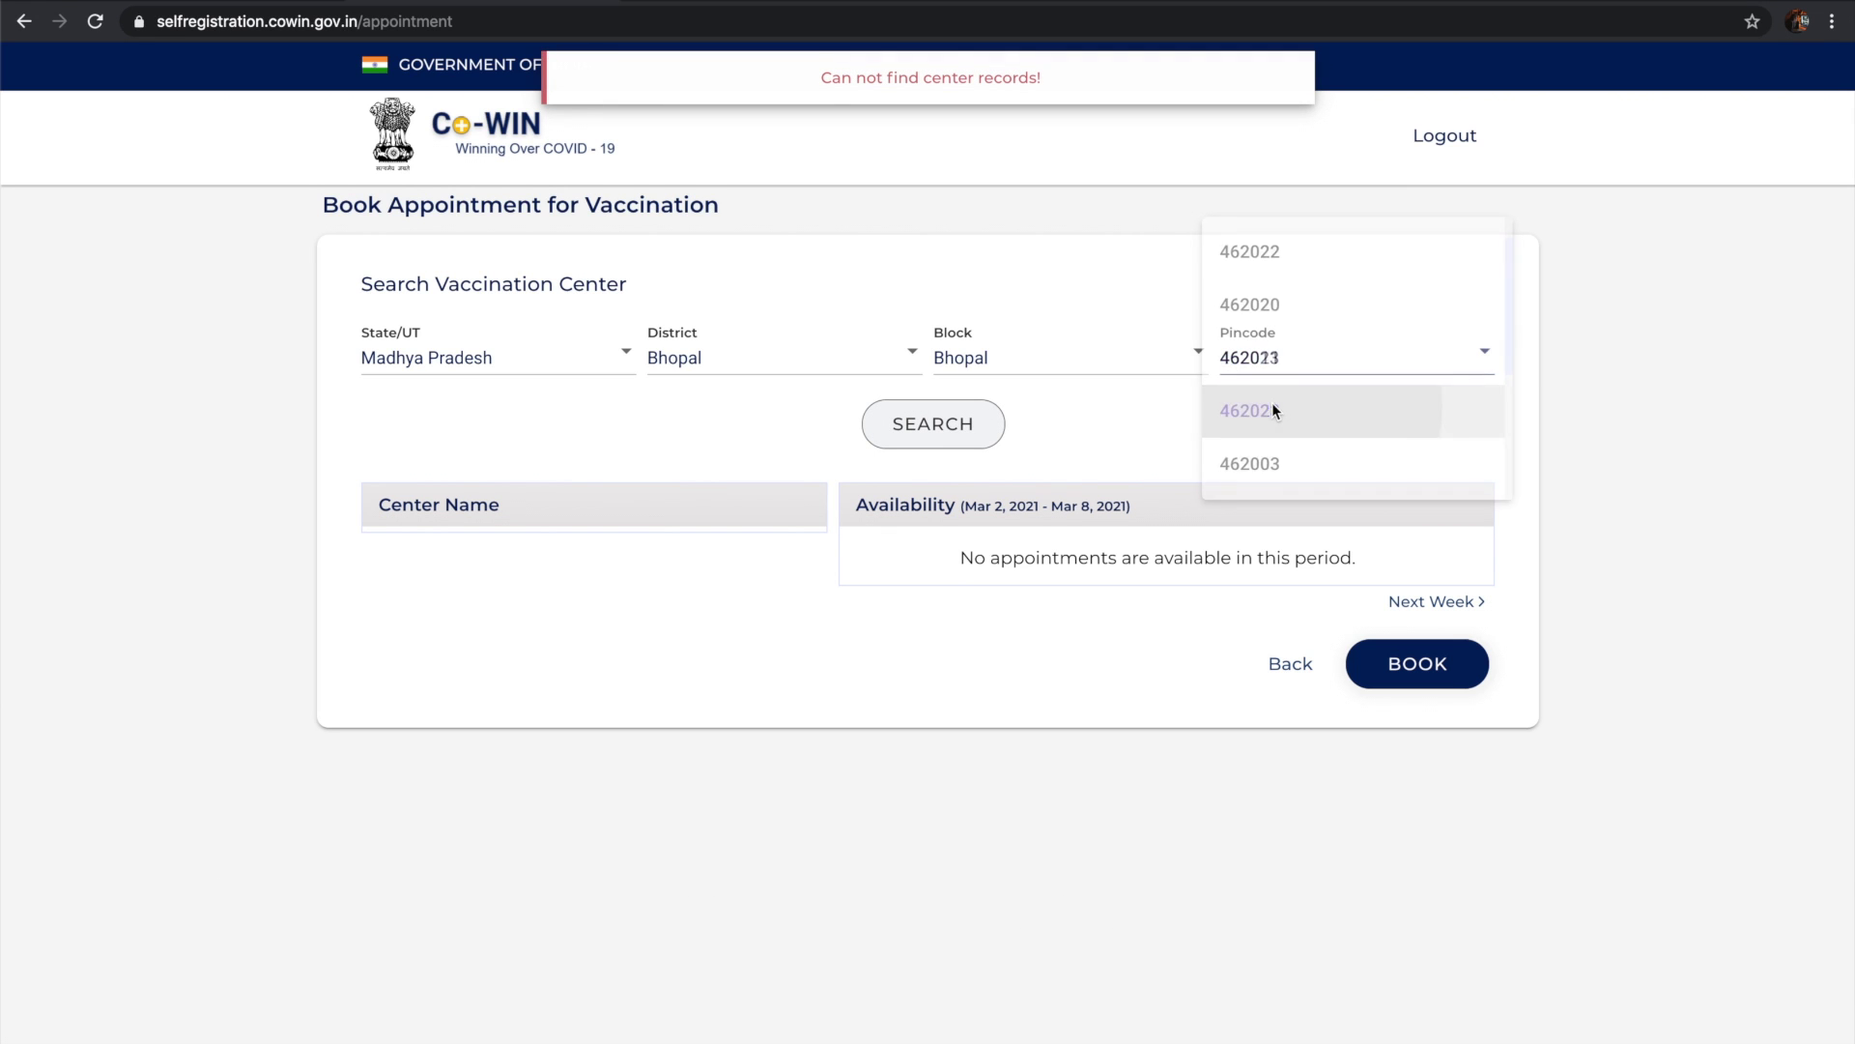
click(913, 421)
click(615, 611)
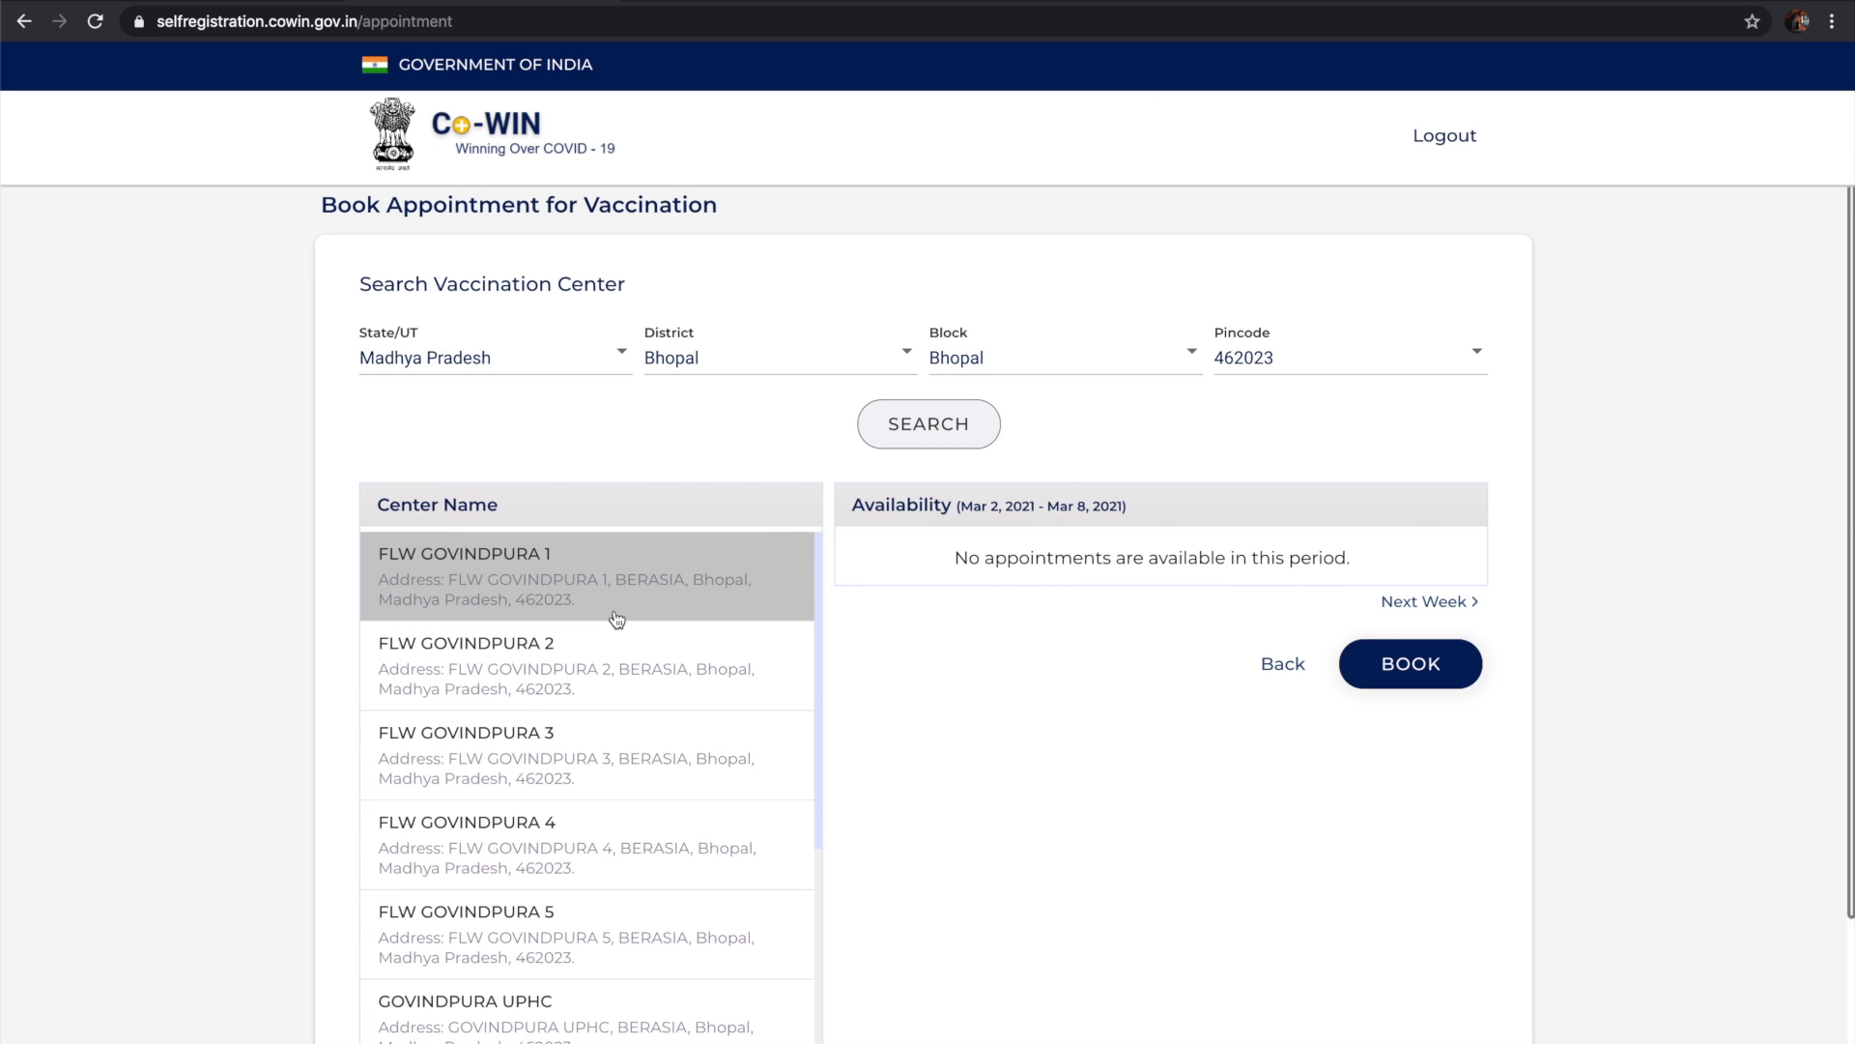
click(611, 700)
click(591, 779)
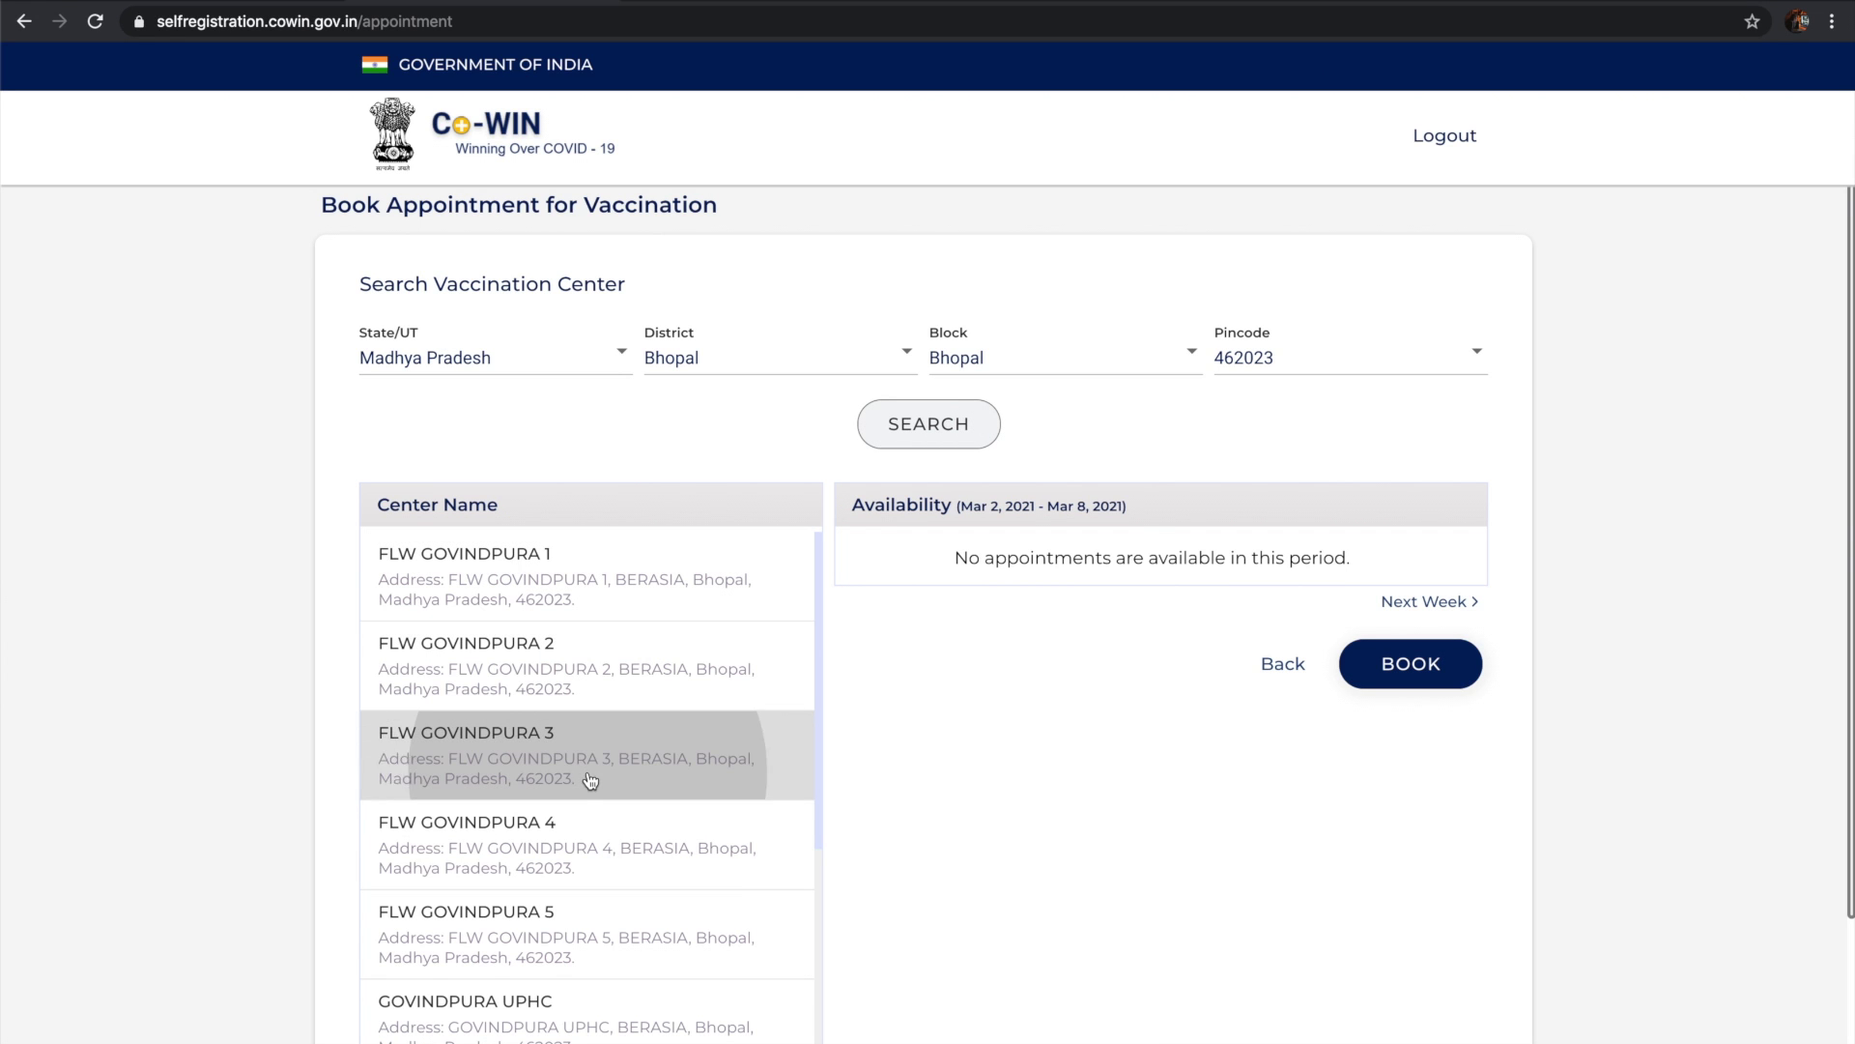
click(415, 829)
Check GOVINDPURA UPHC, HWC SANKAL, ISBT SMART CITY 1 incl. Mar 9–15, then pick Gujarat.
scroll(483, 851, down, 1)
click(600, 969)
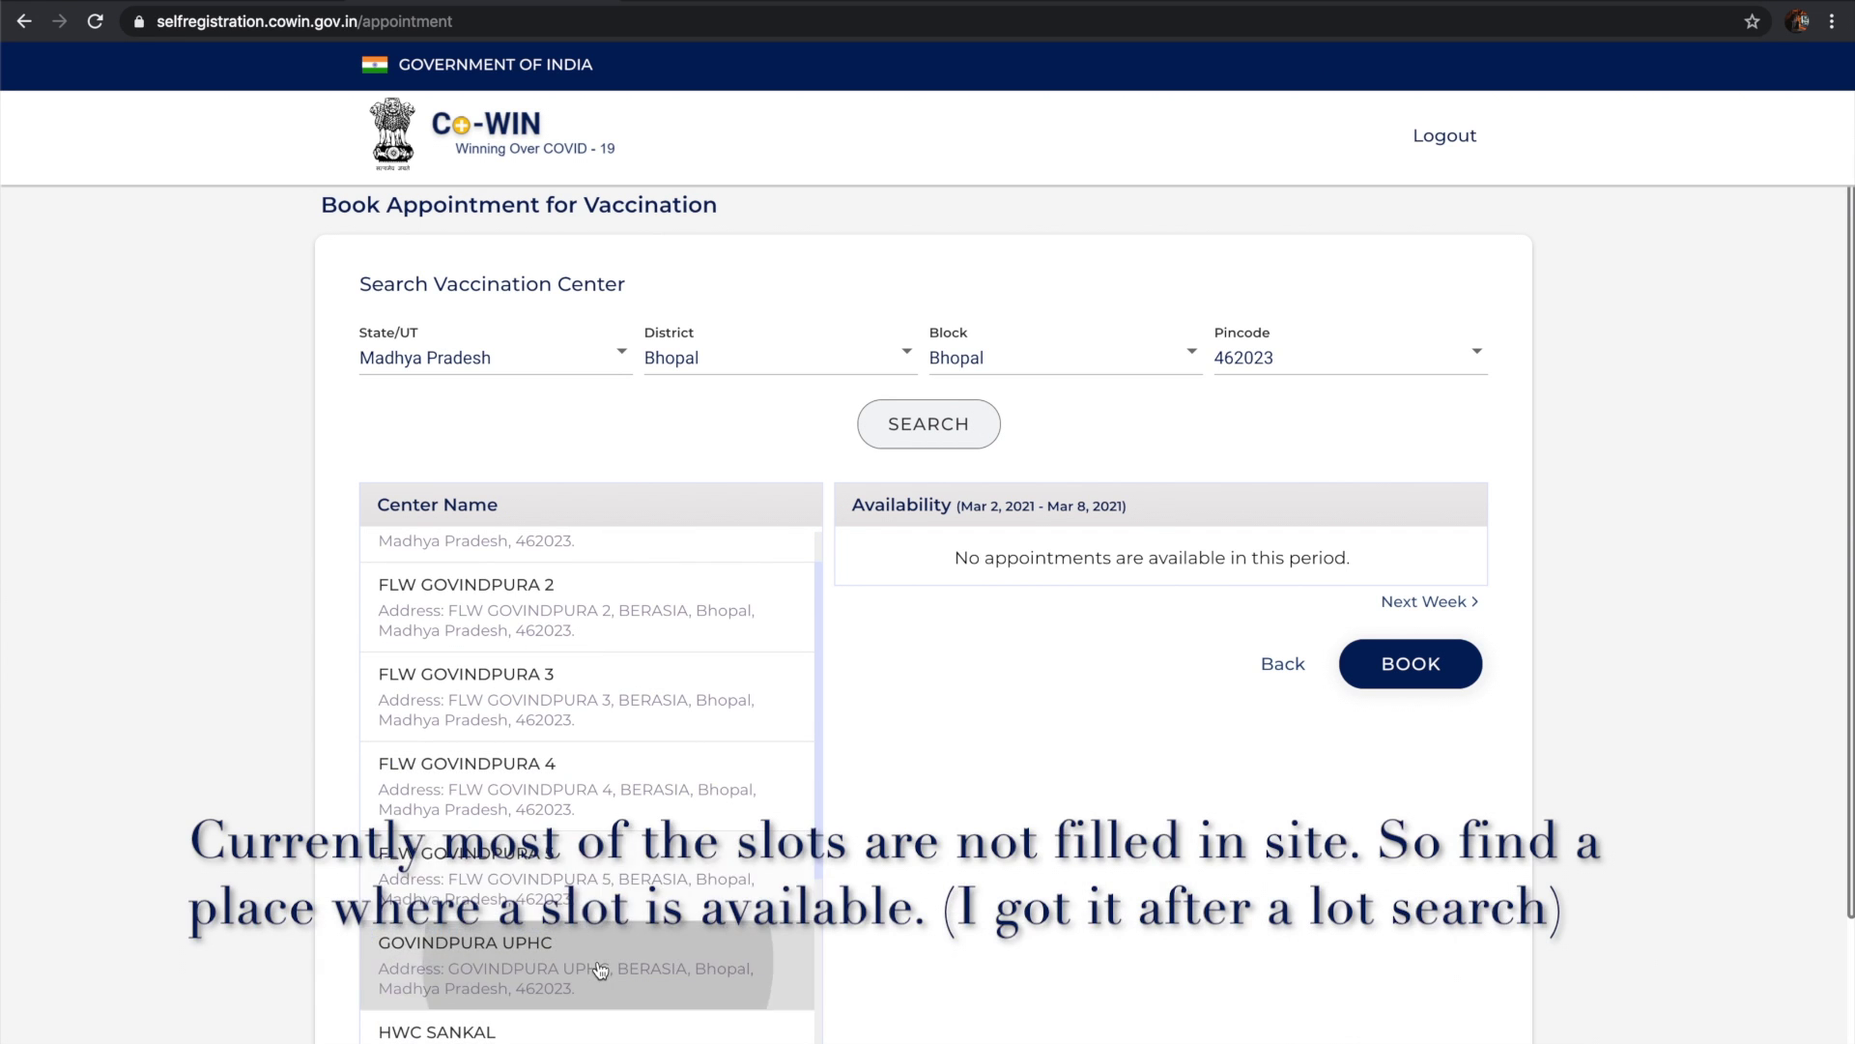
scroll(600, 962, down, 2)
click(626, 880)
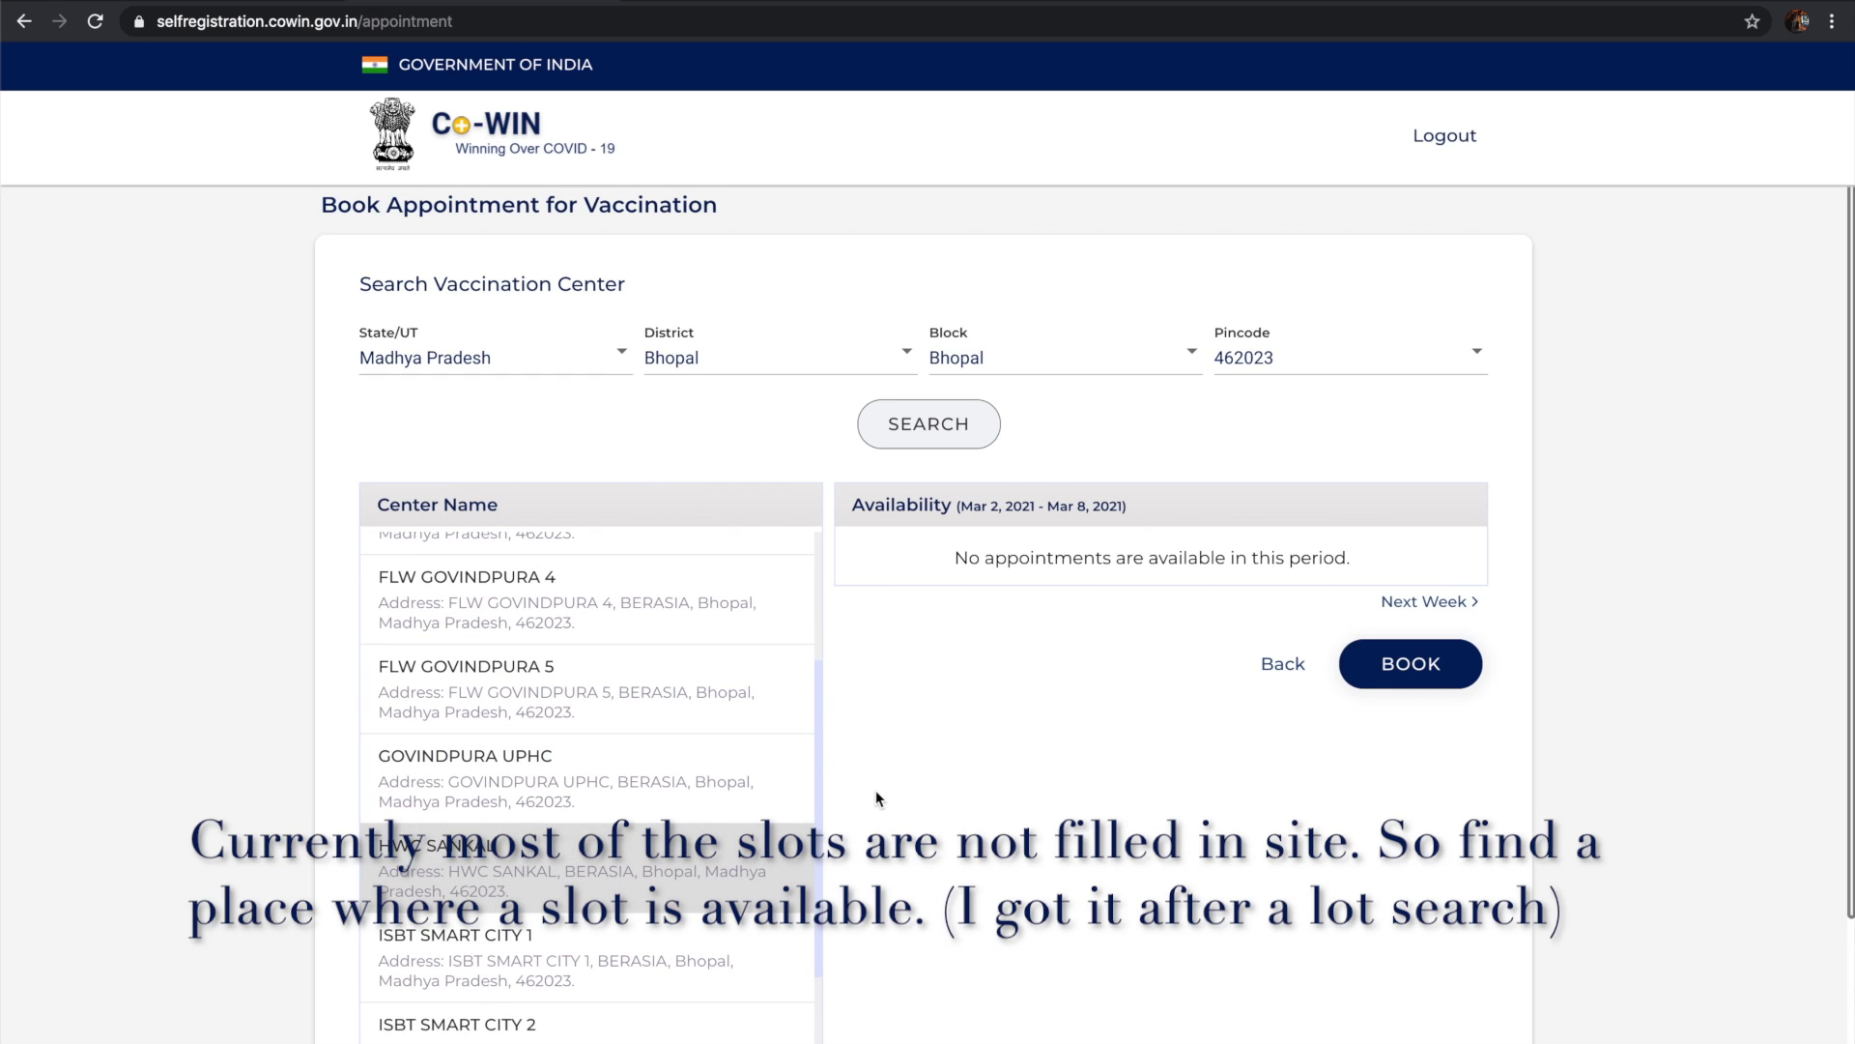
click(1422, 601)
click(580, 942)
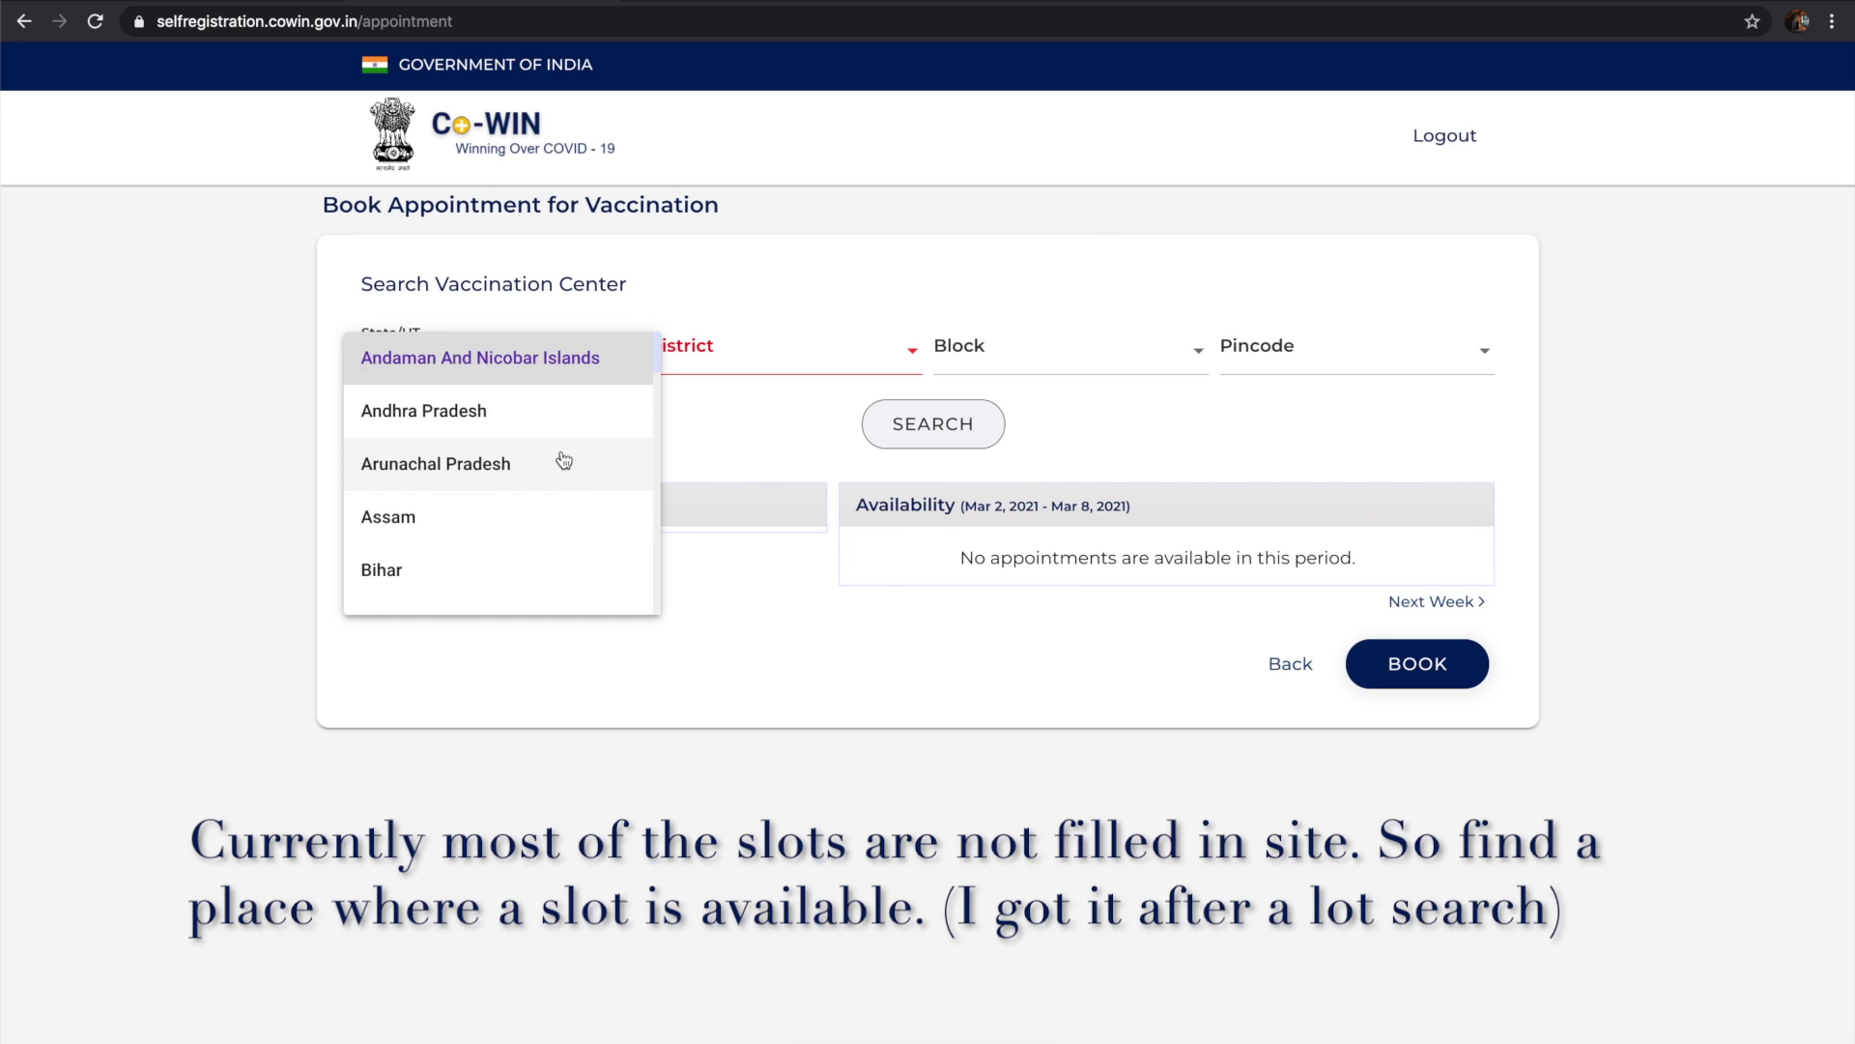
scroll(564, 460, down, 5)
click(472, 547)
Search centres in district Ahmedabad, block AHMEDABAD CITY, pincode 380004.
click(784, 372)
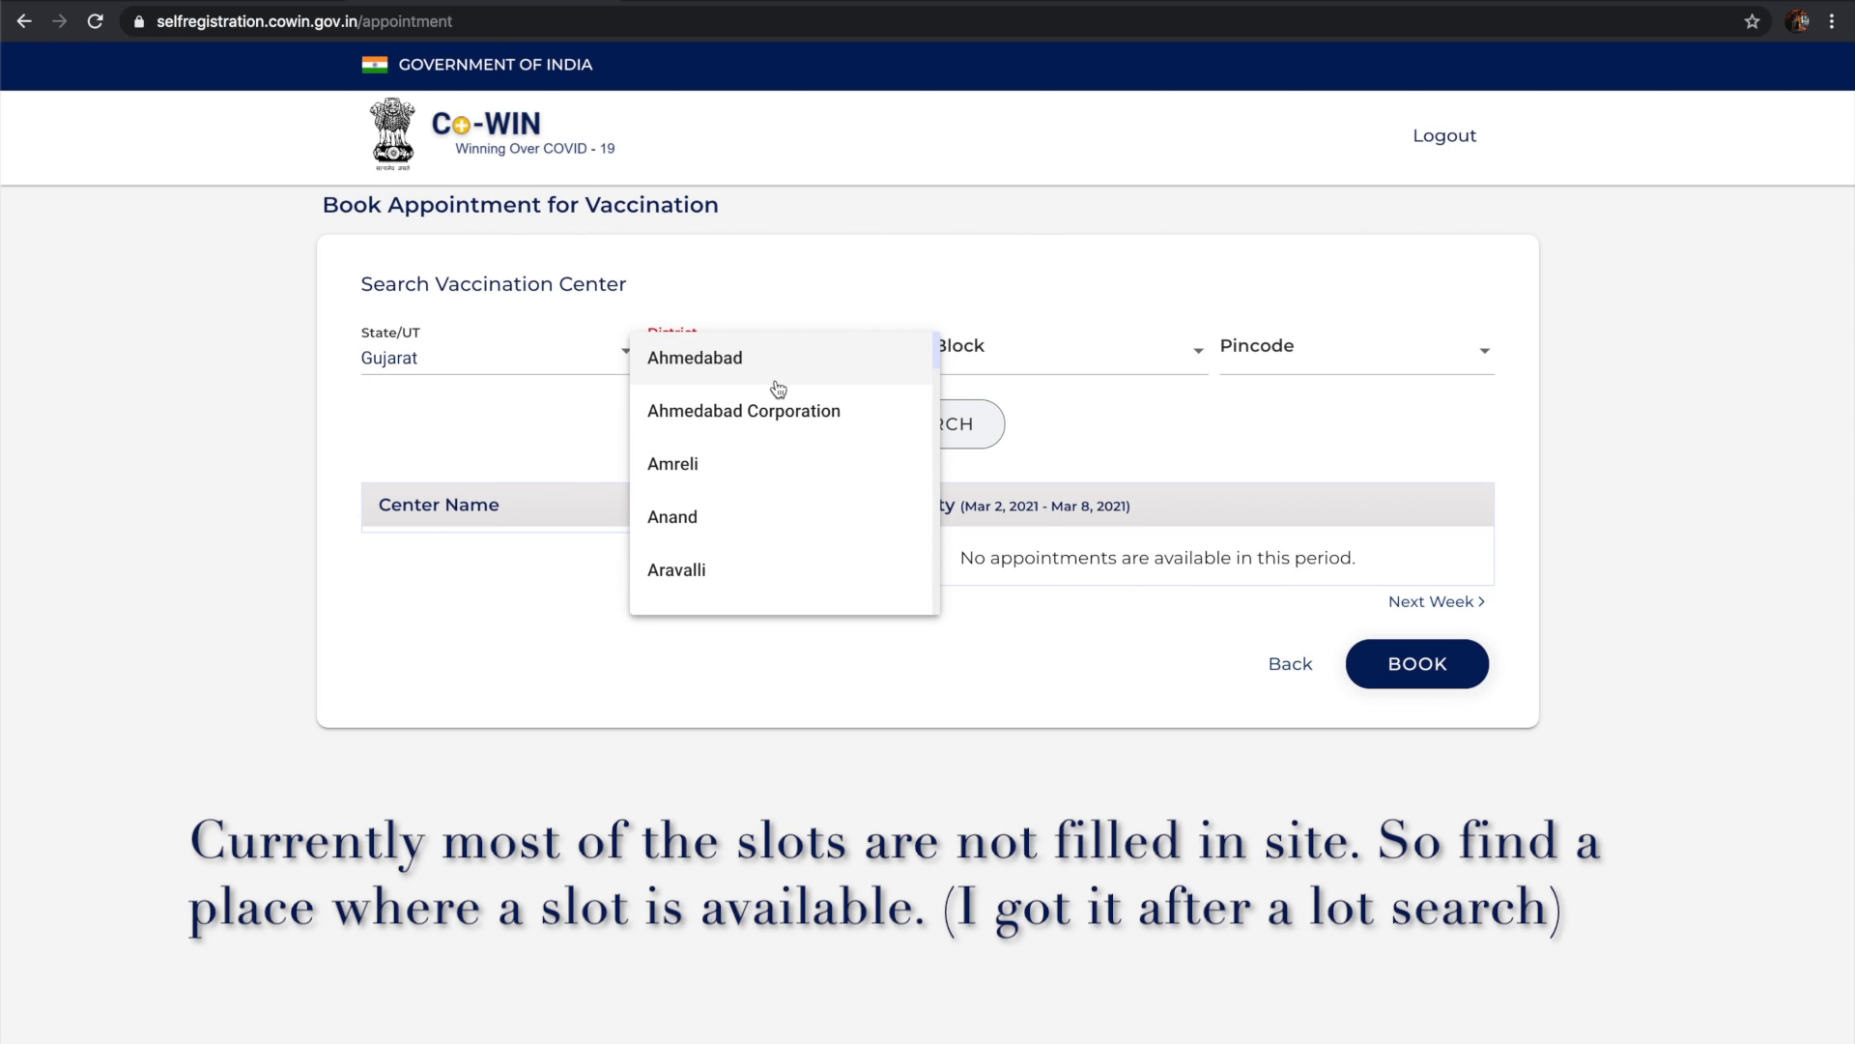
click(776, 383)
click(1025, 364)
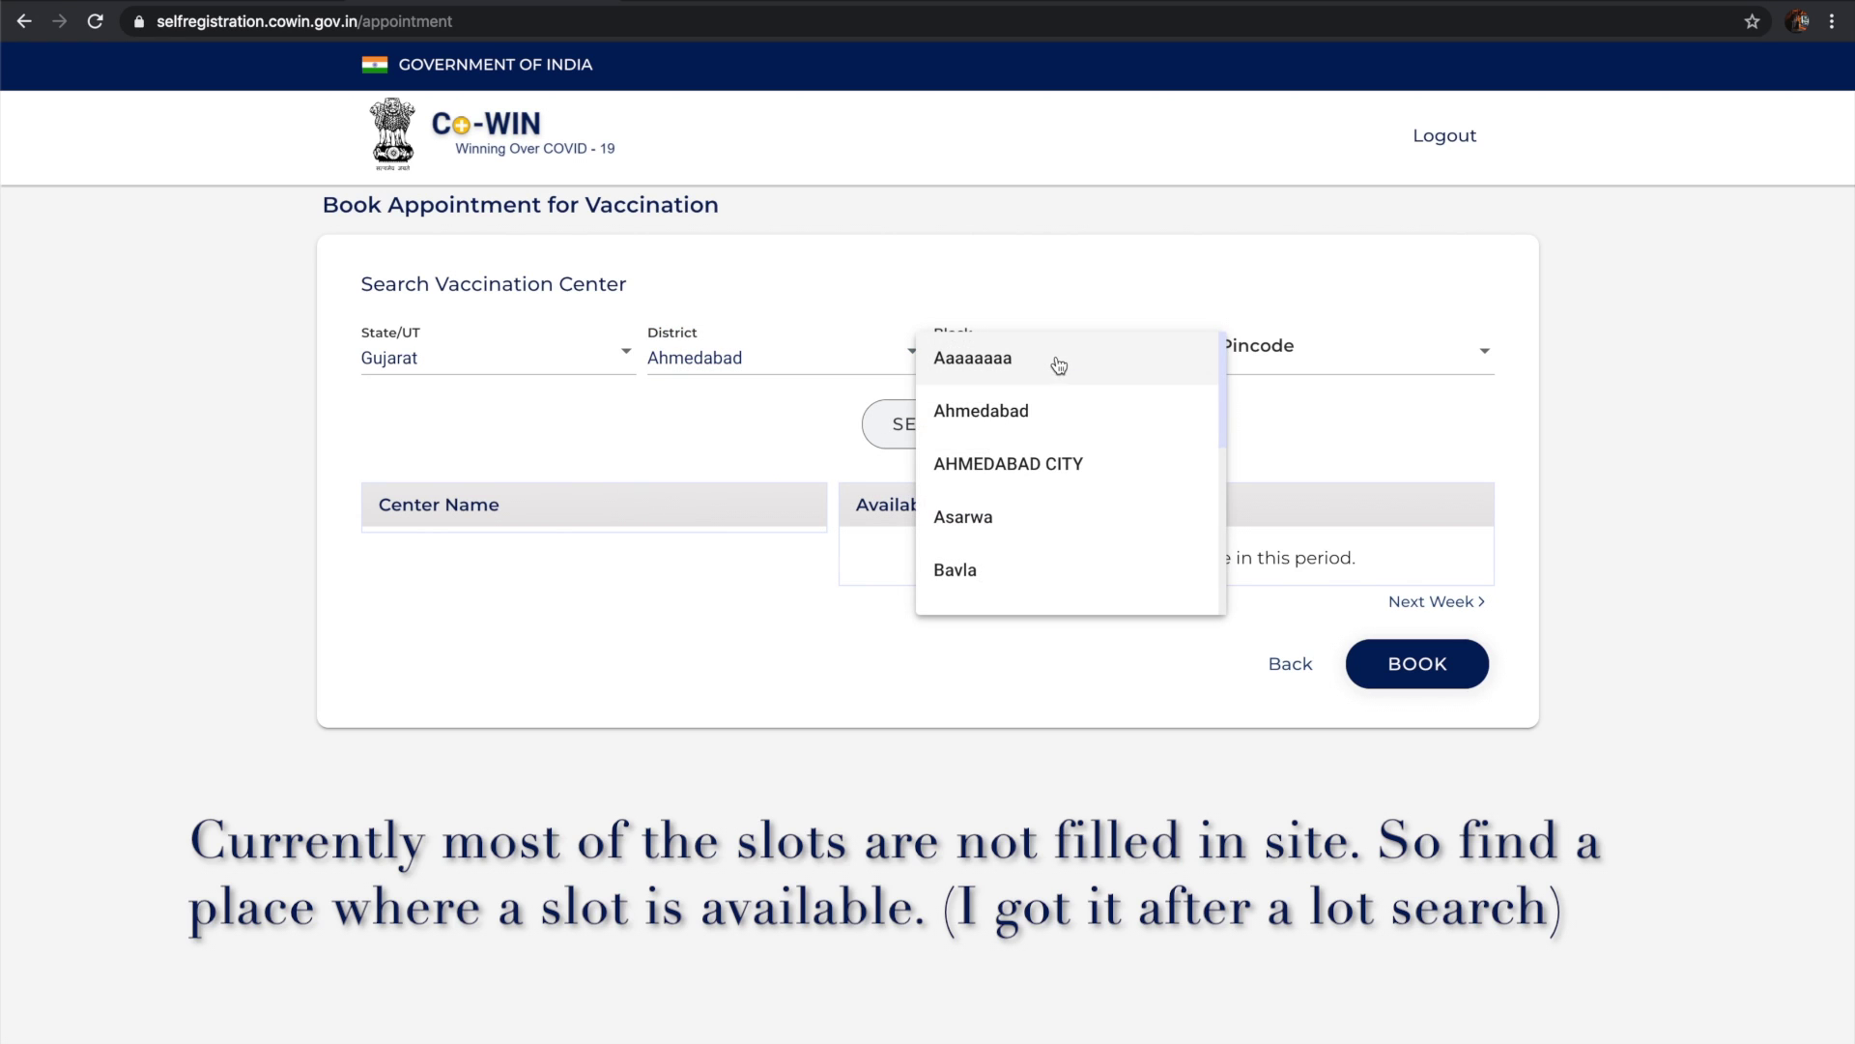
click(1058, 471)
click(1286, 356)
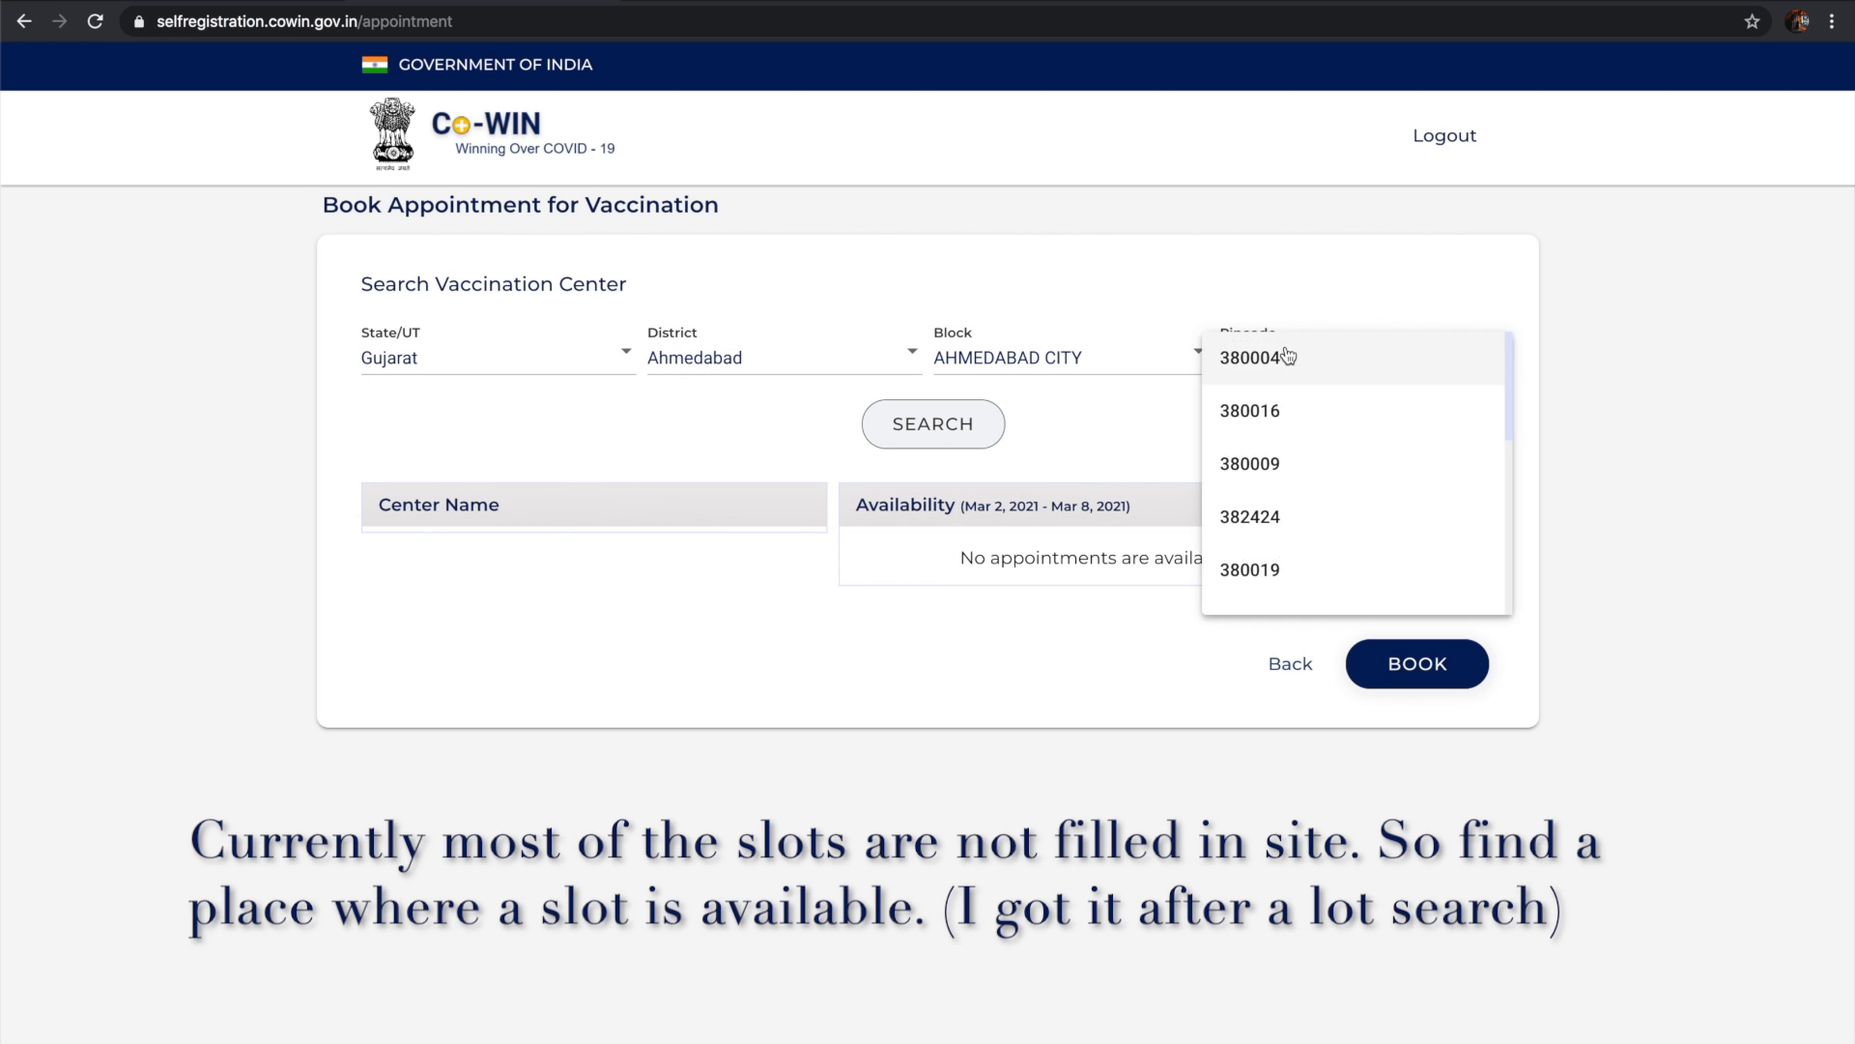
click(1284, 358)
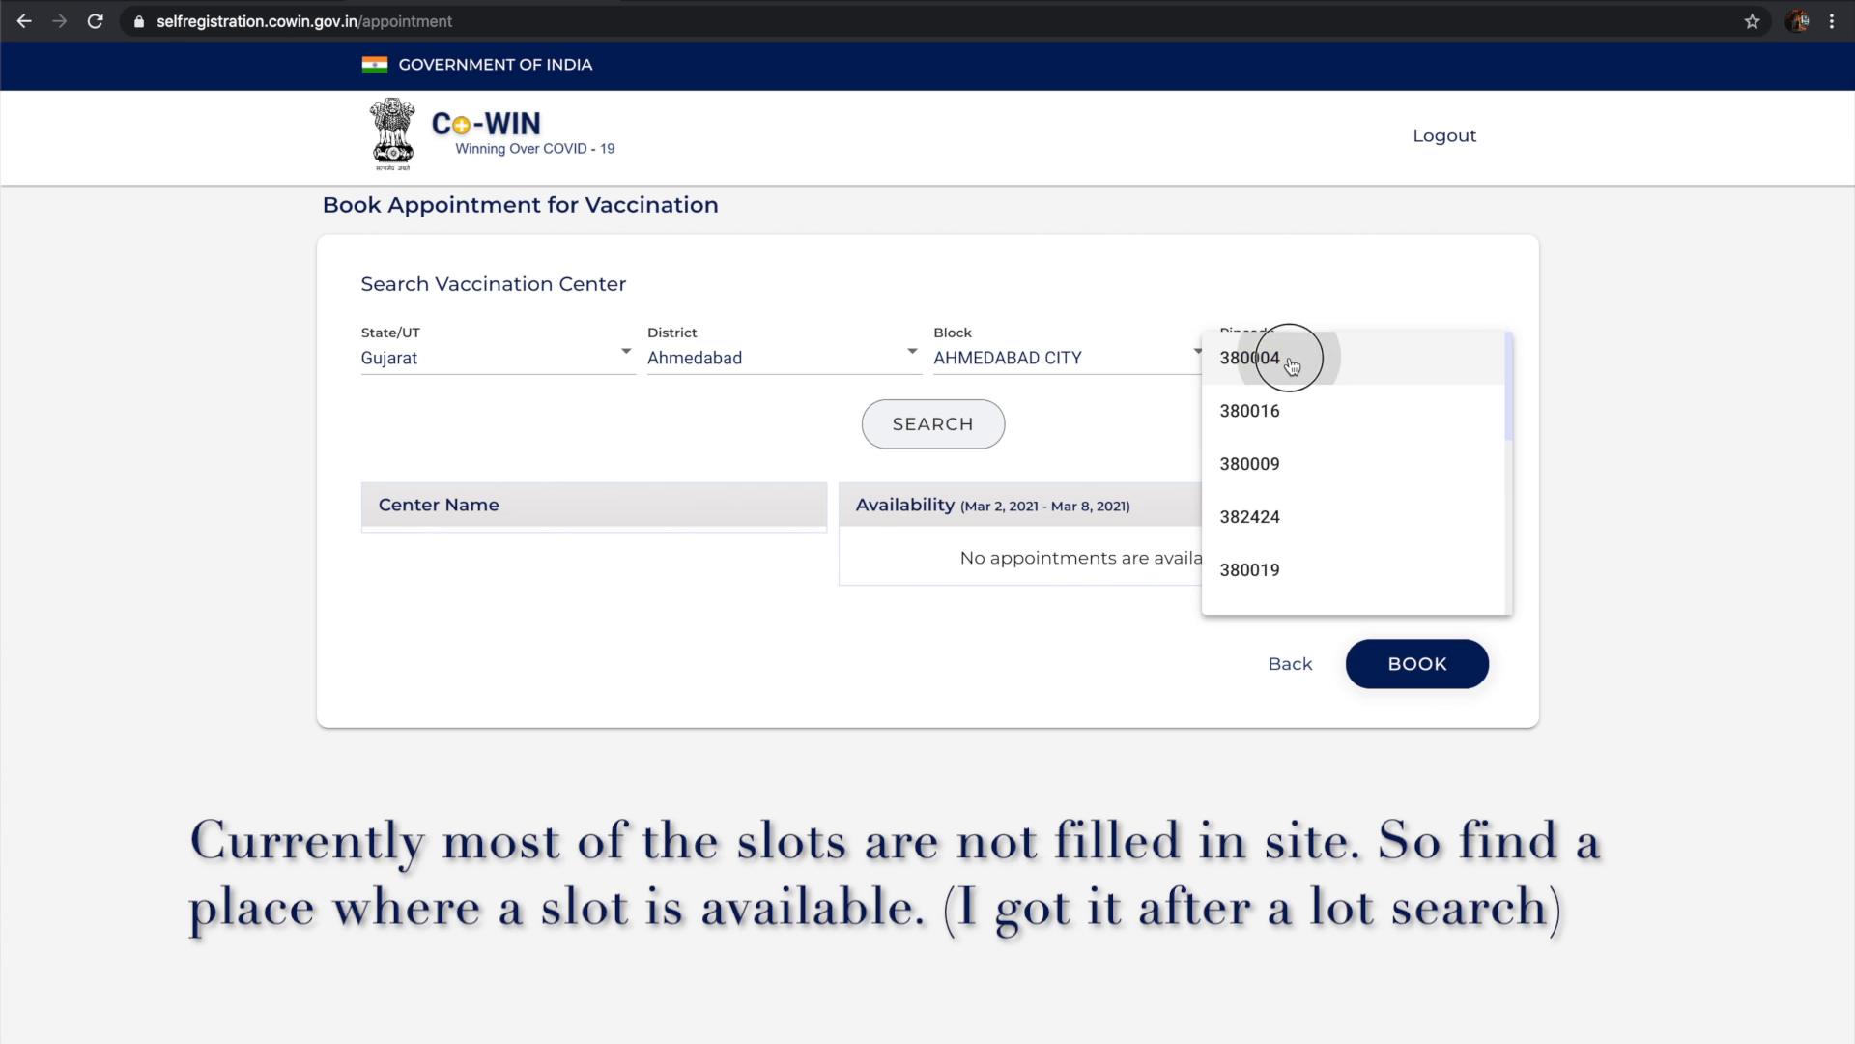
click(971, 449)
Check Dudheshwar English/ Urdu No.1 and Bardolpura Muni. School -1 for open slots.
scroll(440, 880, down, 4)
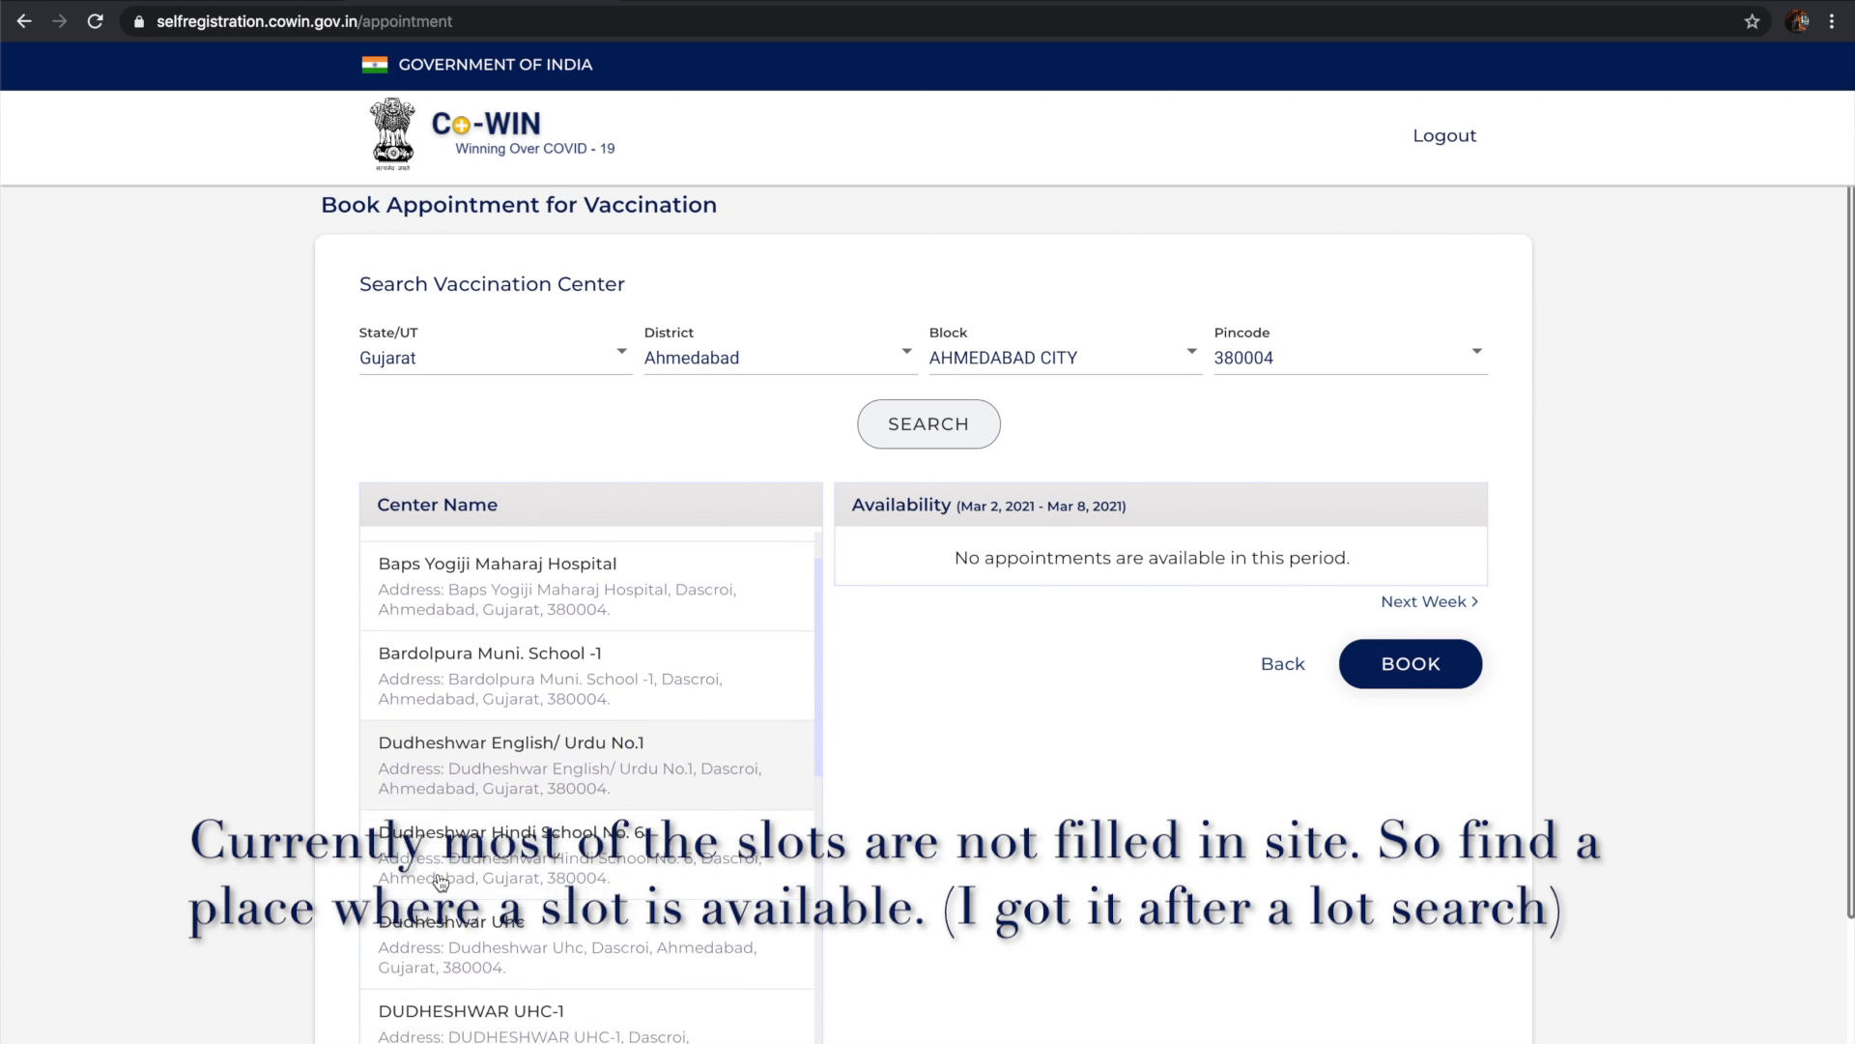
scroll(439, 879, down, 2)
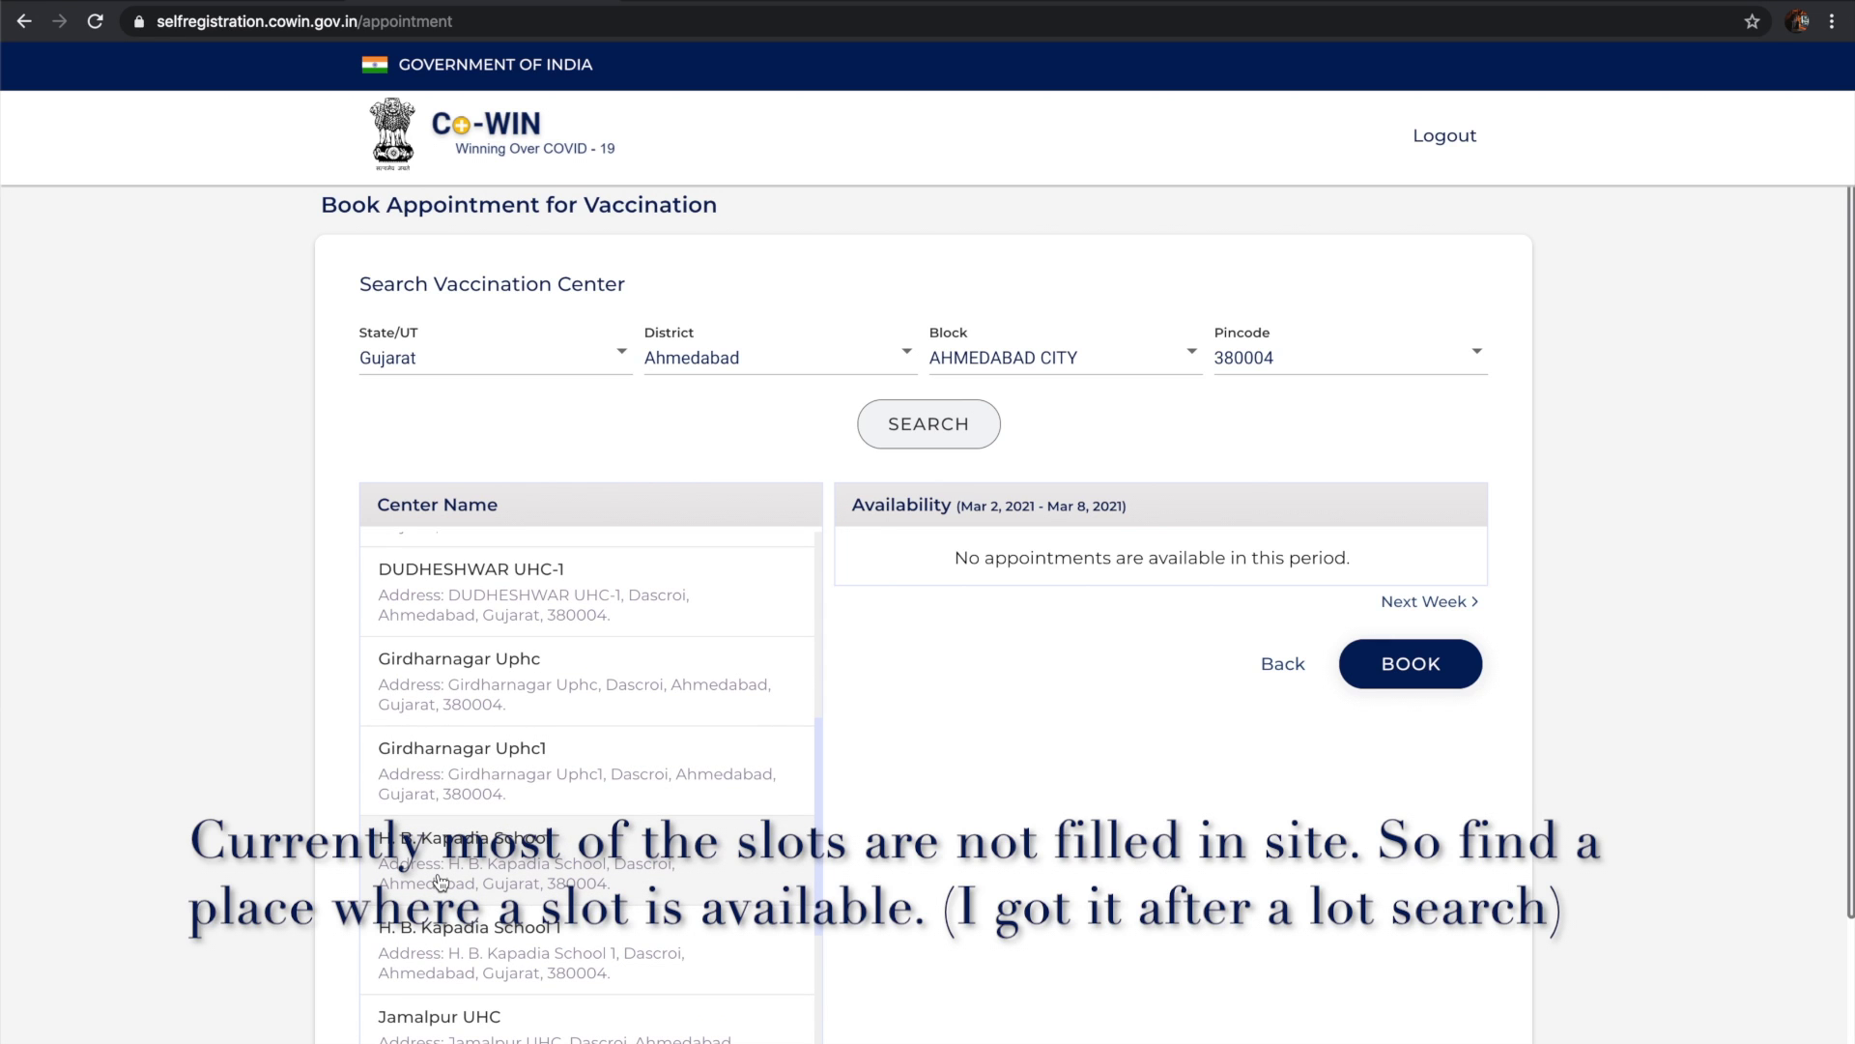
scroll(440, 879, down, 6)
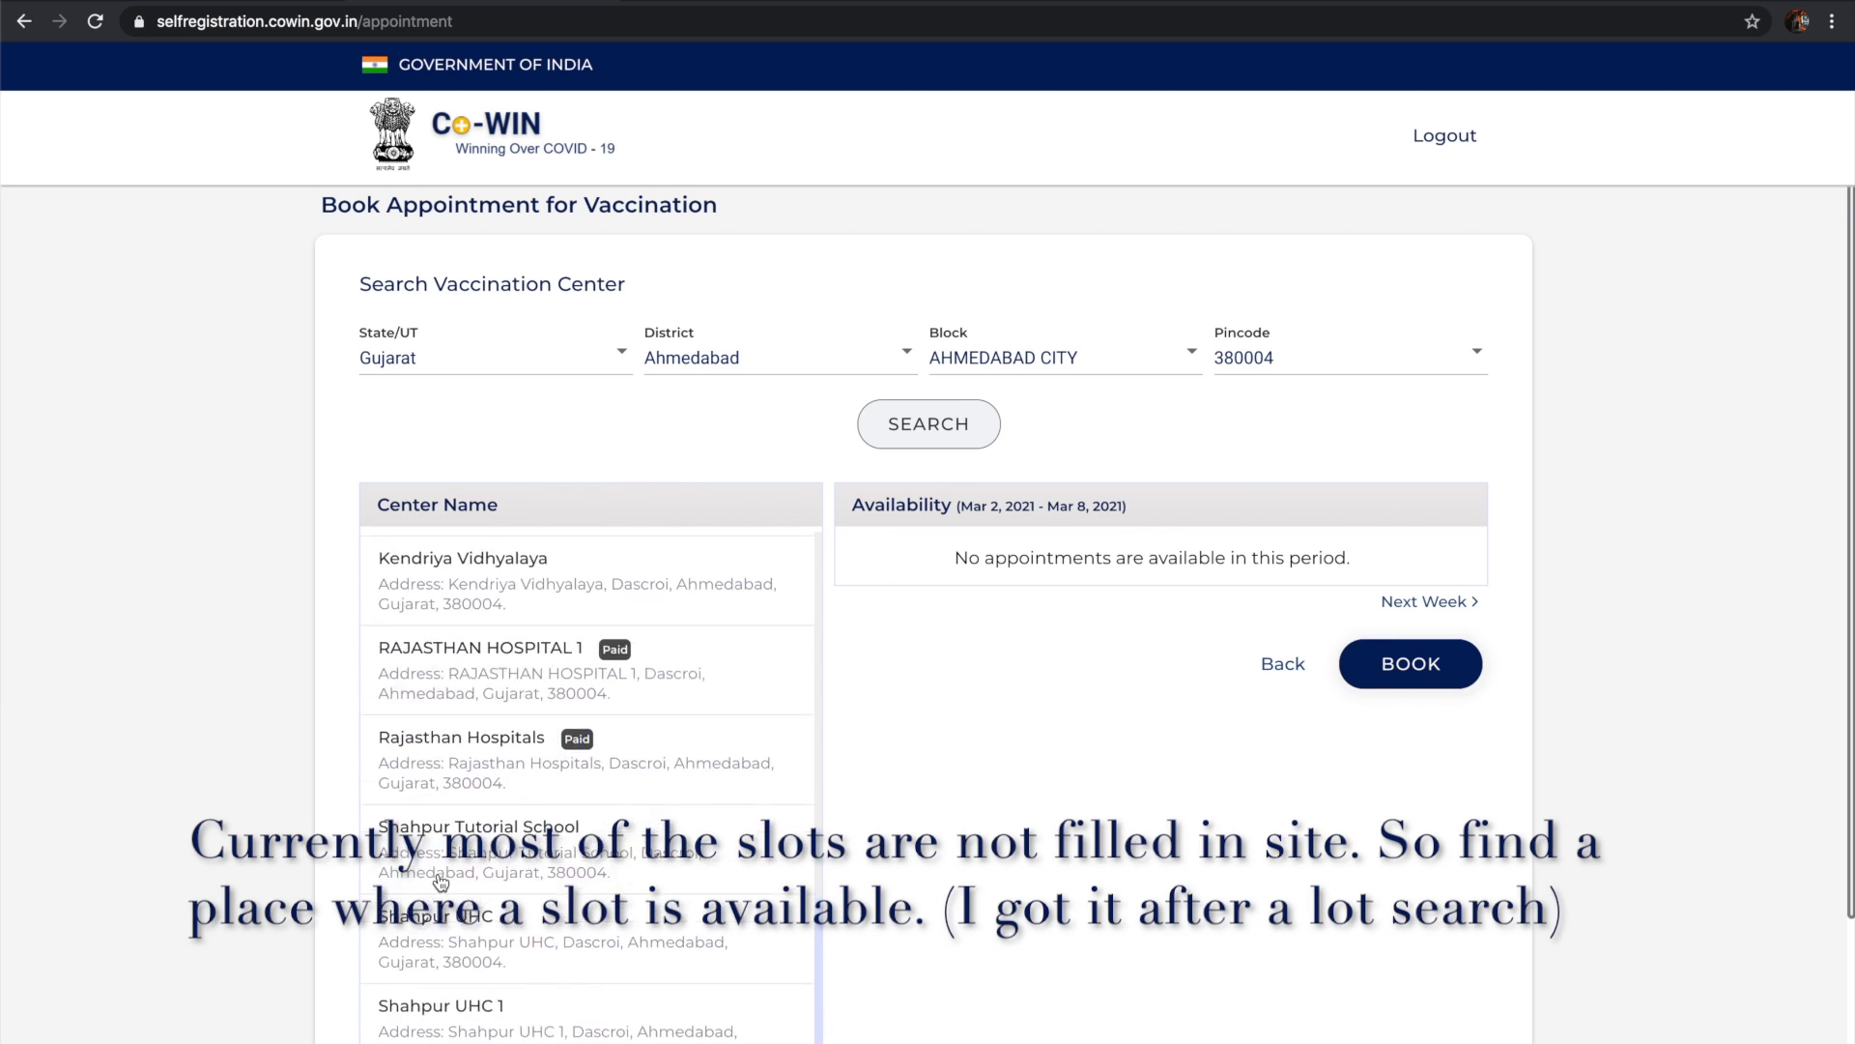
scroll(439, 879, up, 9)
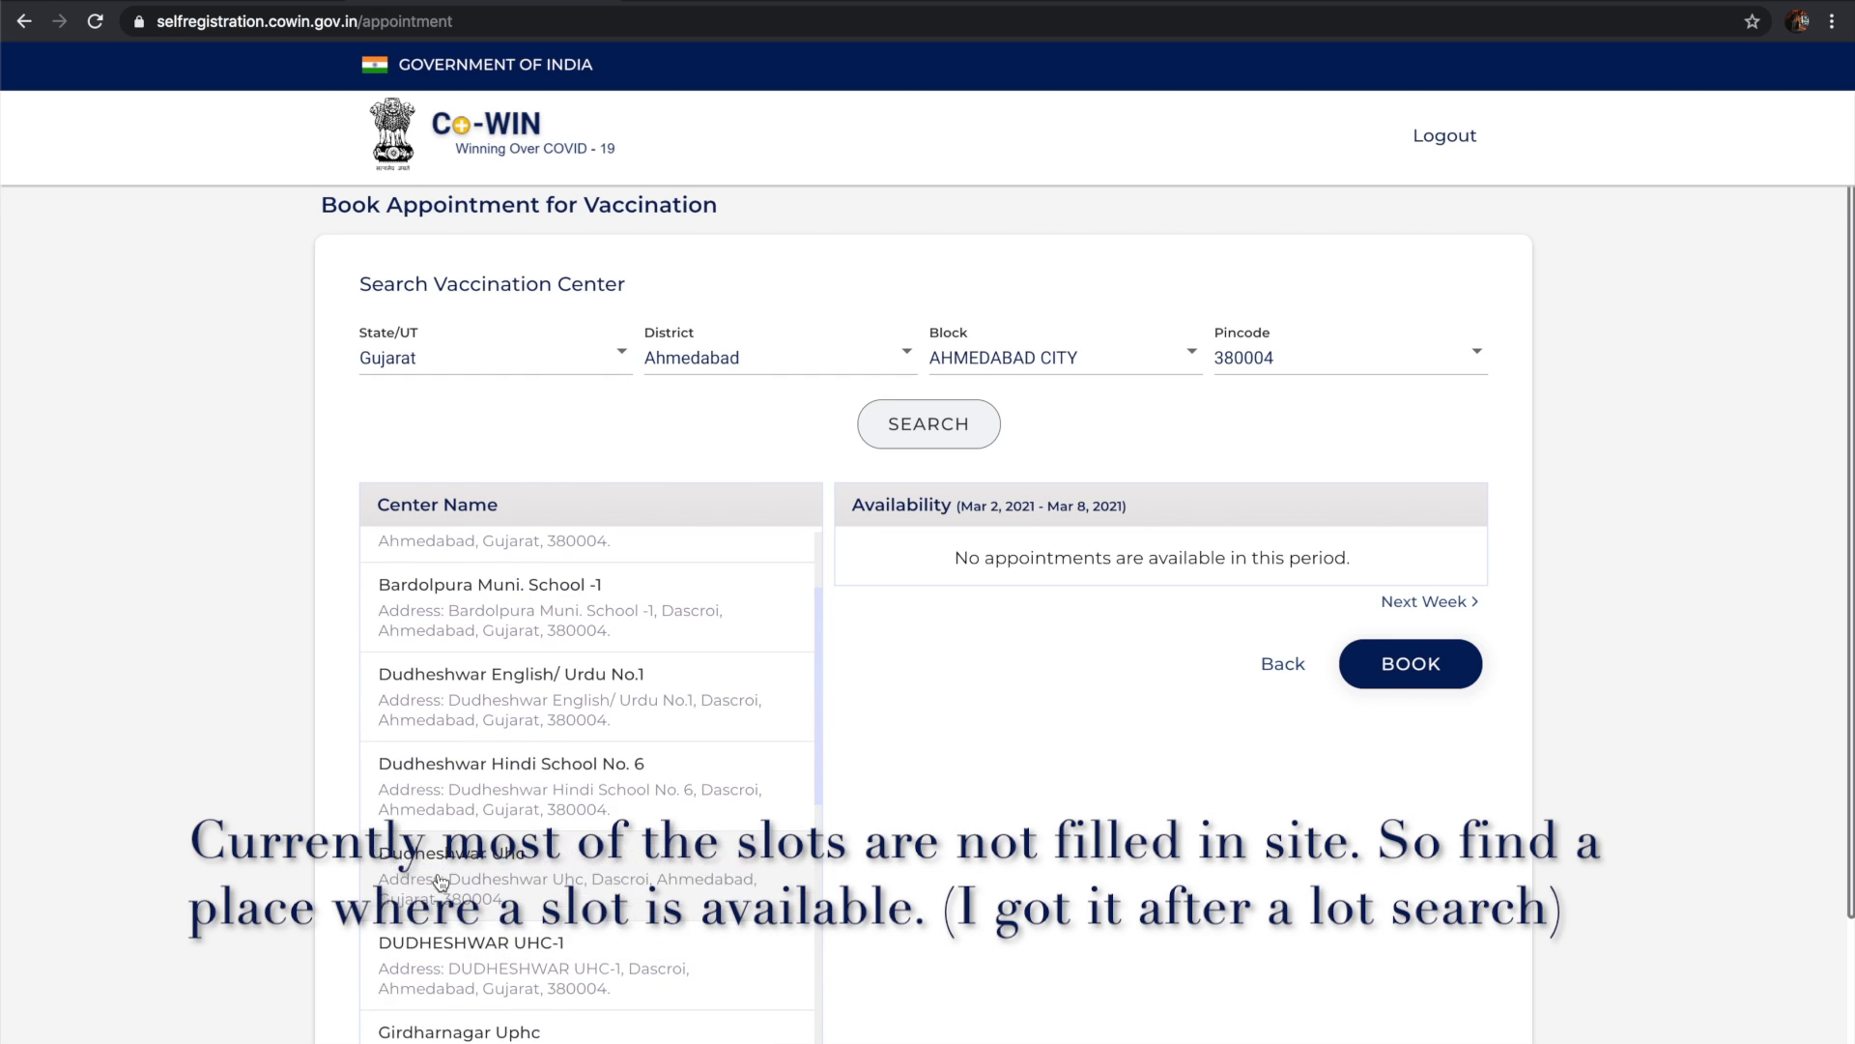
click(494, 767)
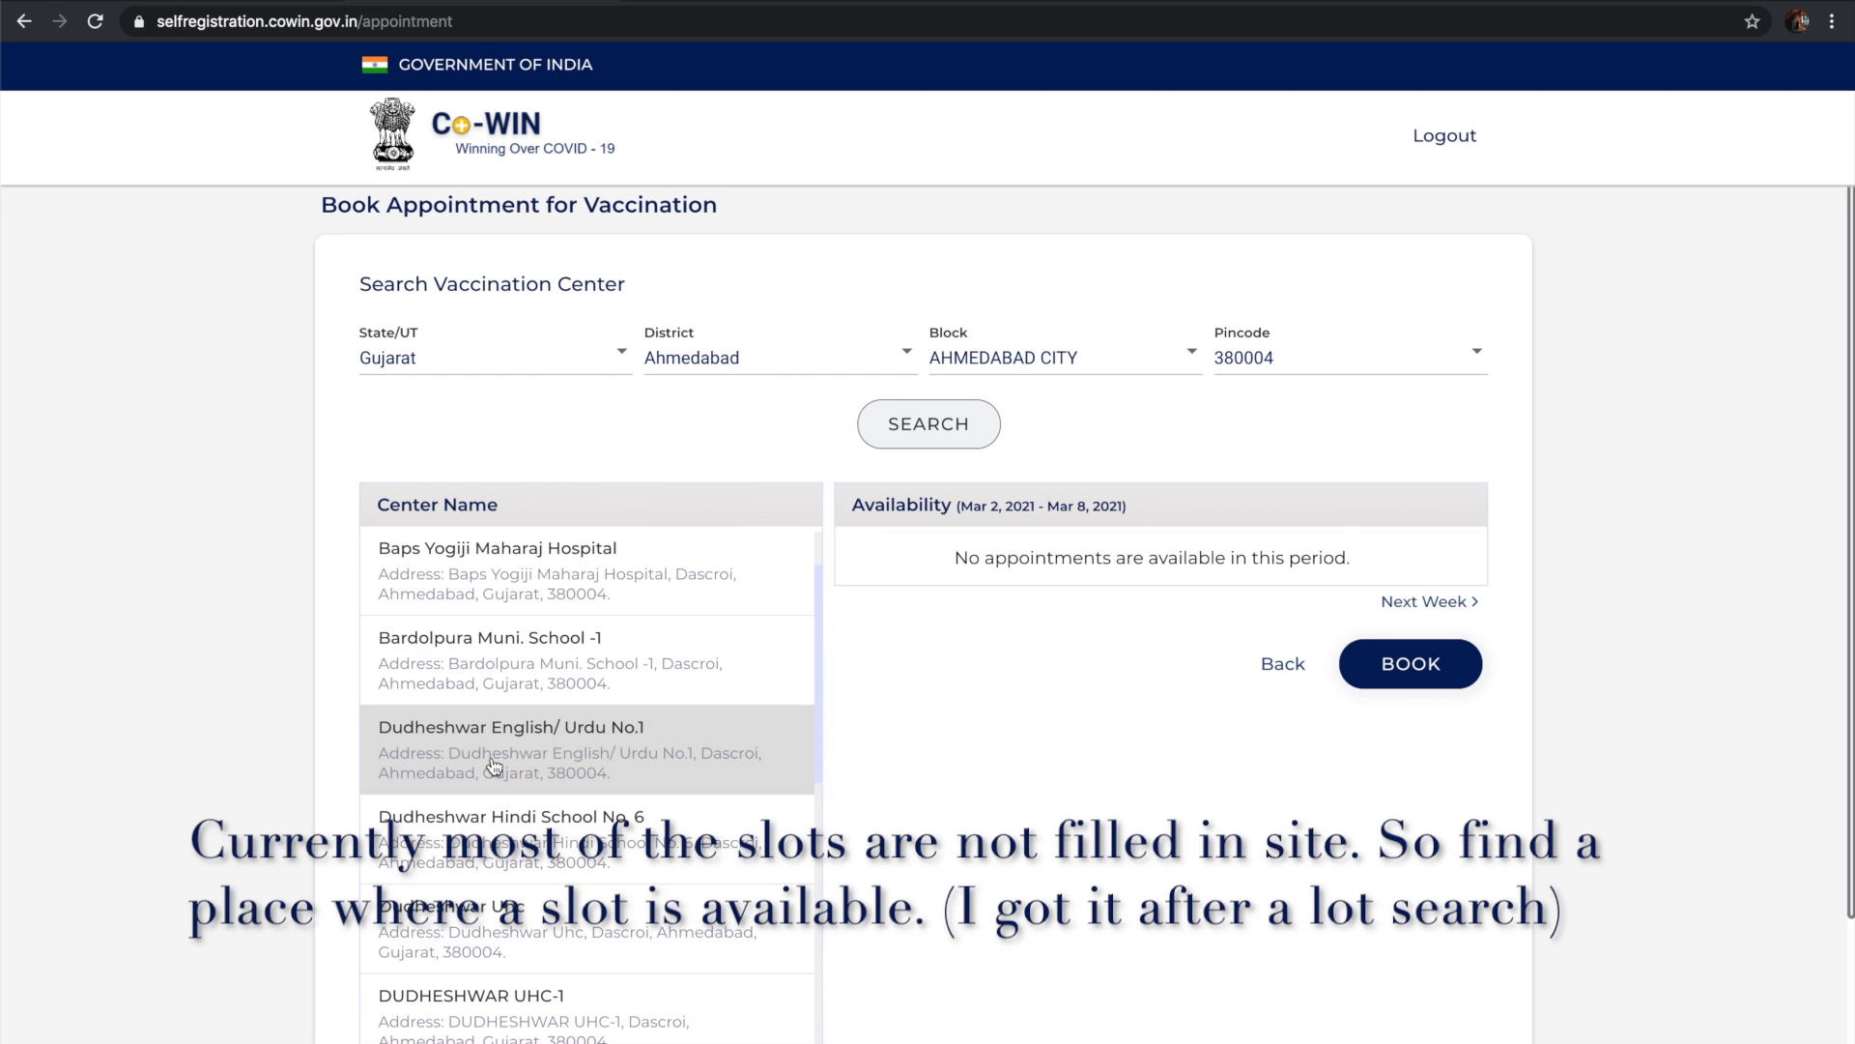
click(623, 660)
scroll(622, 660, up, 1)
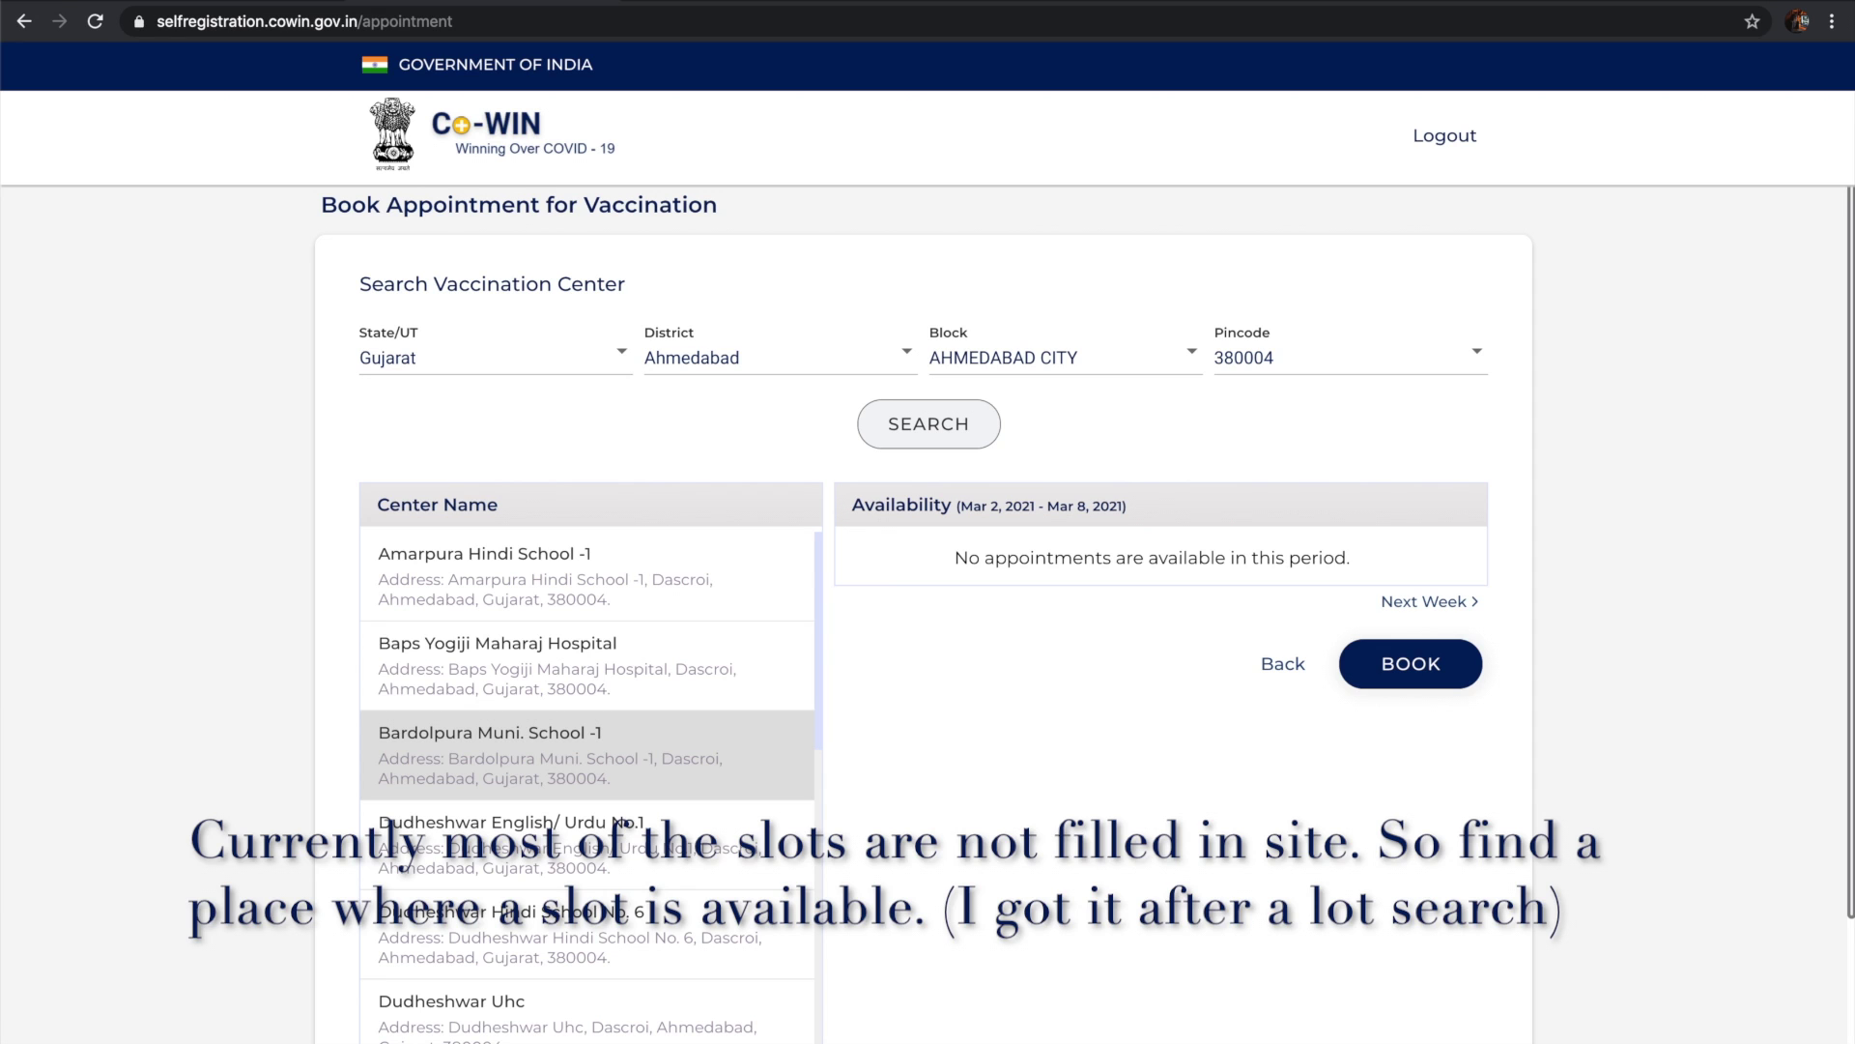
Pick Dudheshwar Uhc's Wednesday Mar 03 afternoon slot, book it, and confirm.
click(559, 1000)
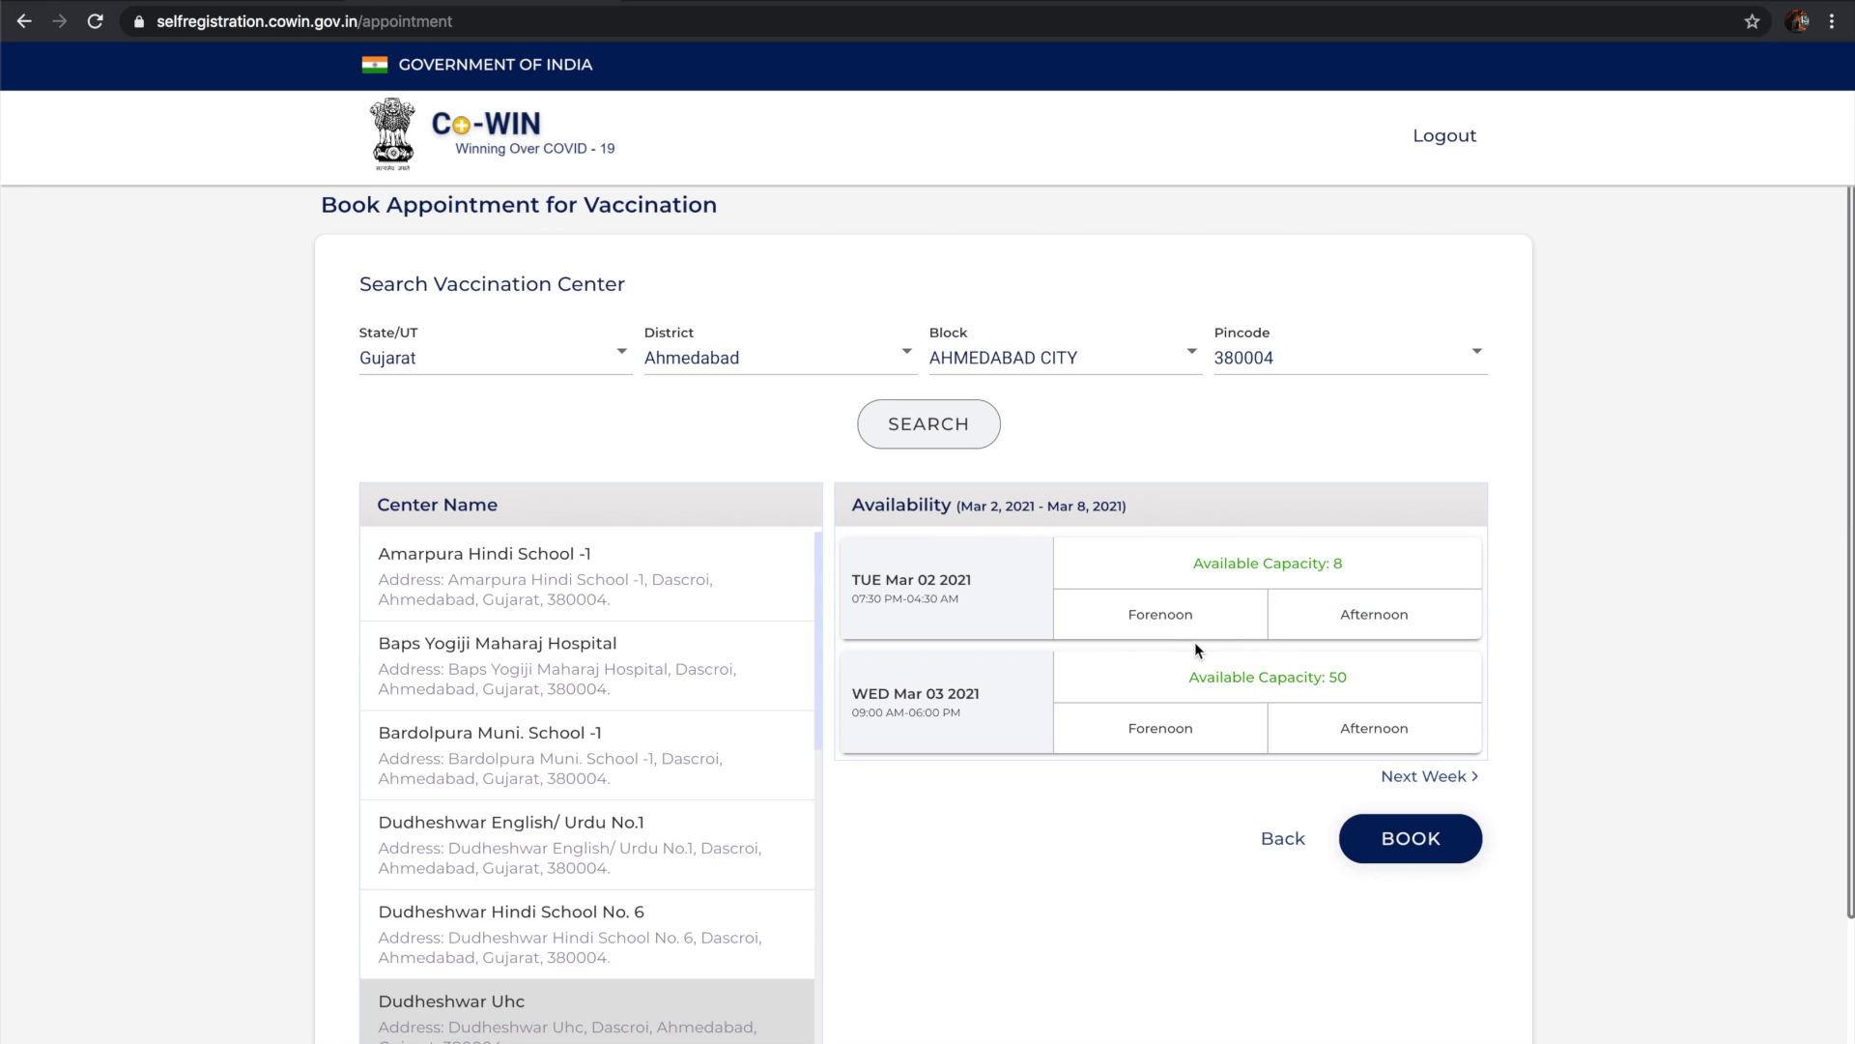
click(1342, 749)
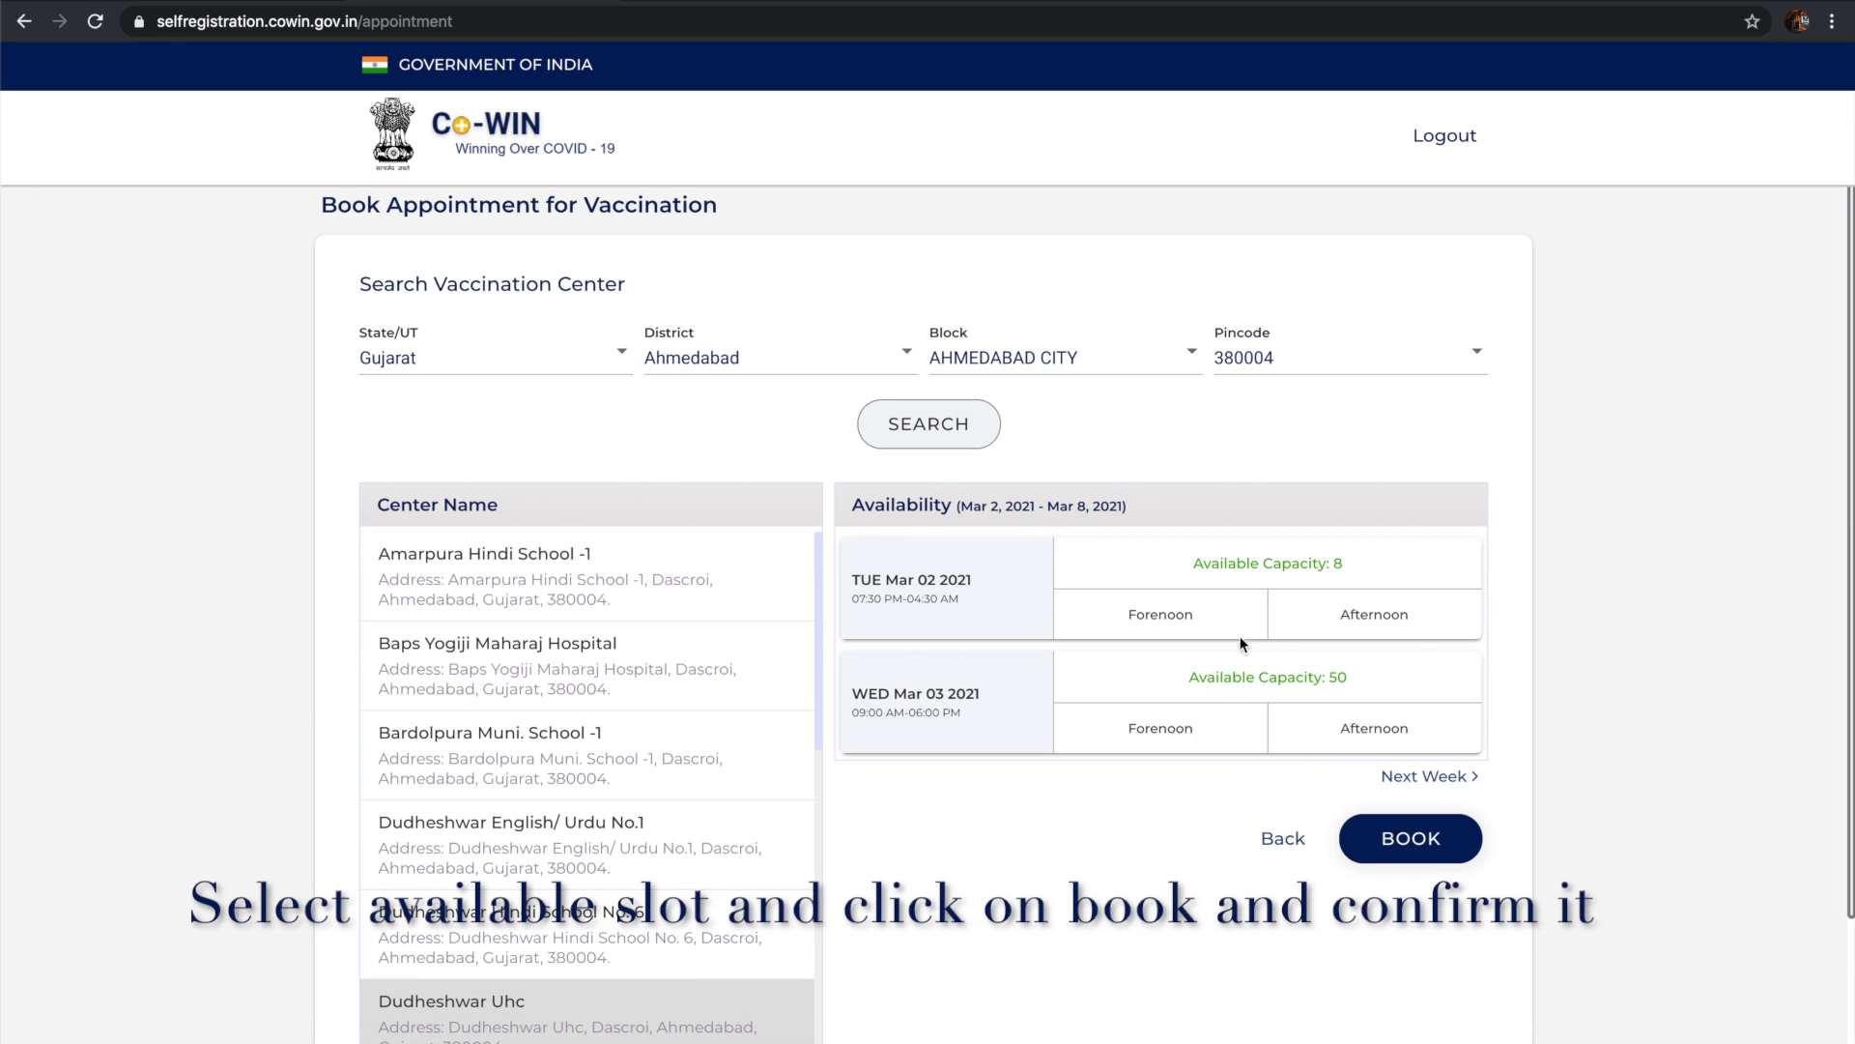
click(1350, 731)
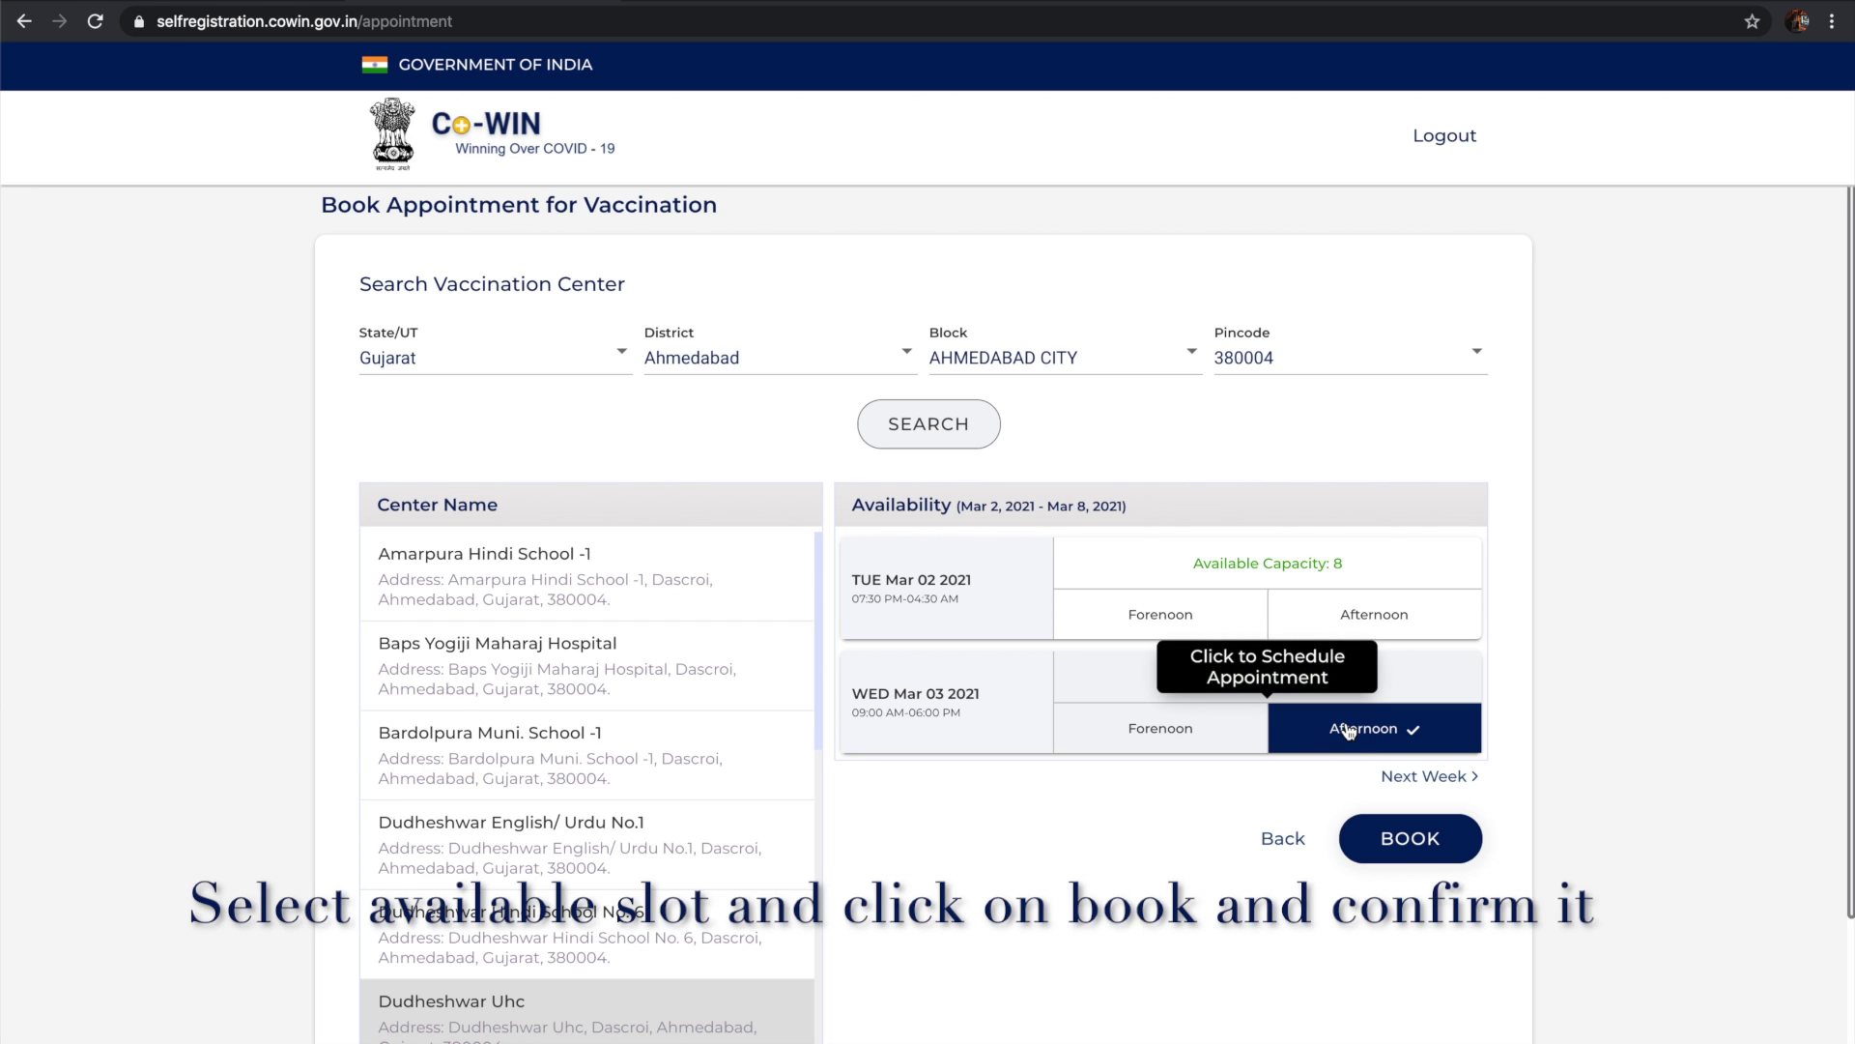
click(1393, 833)
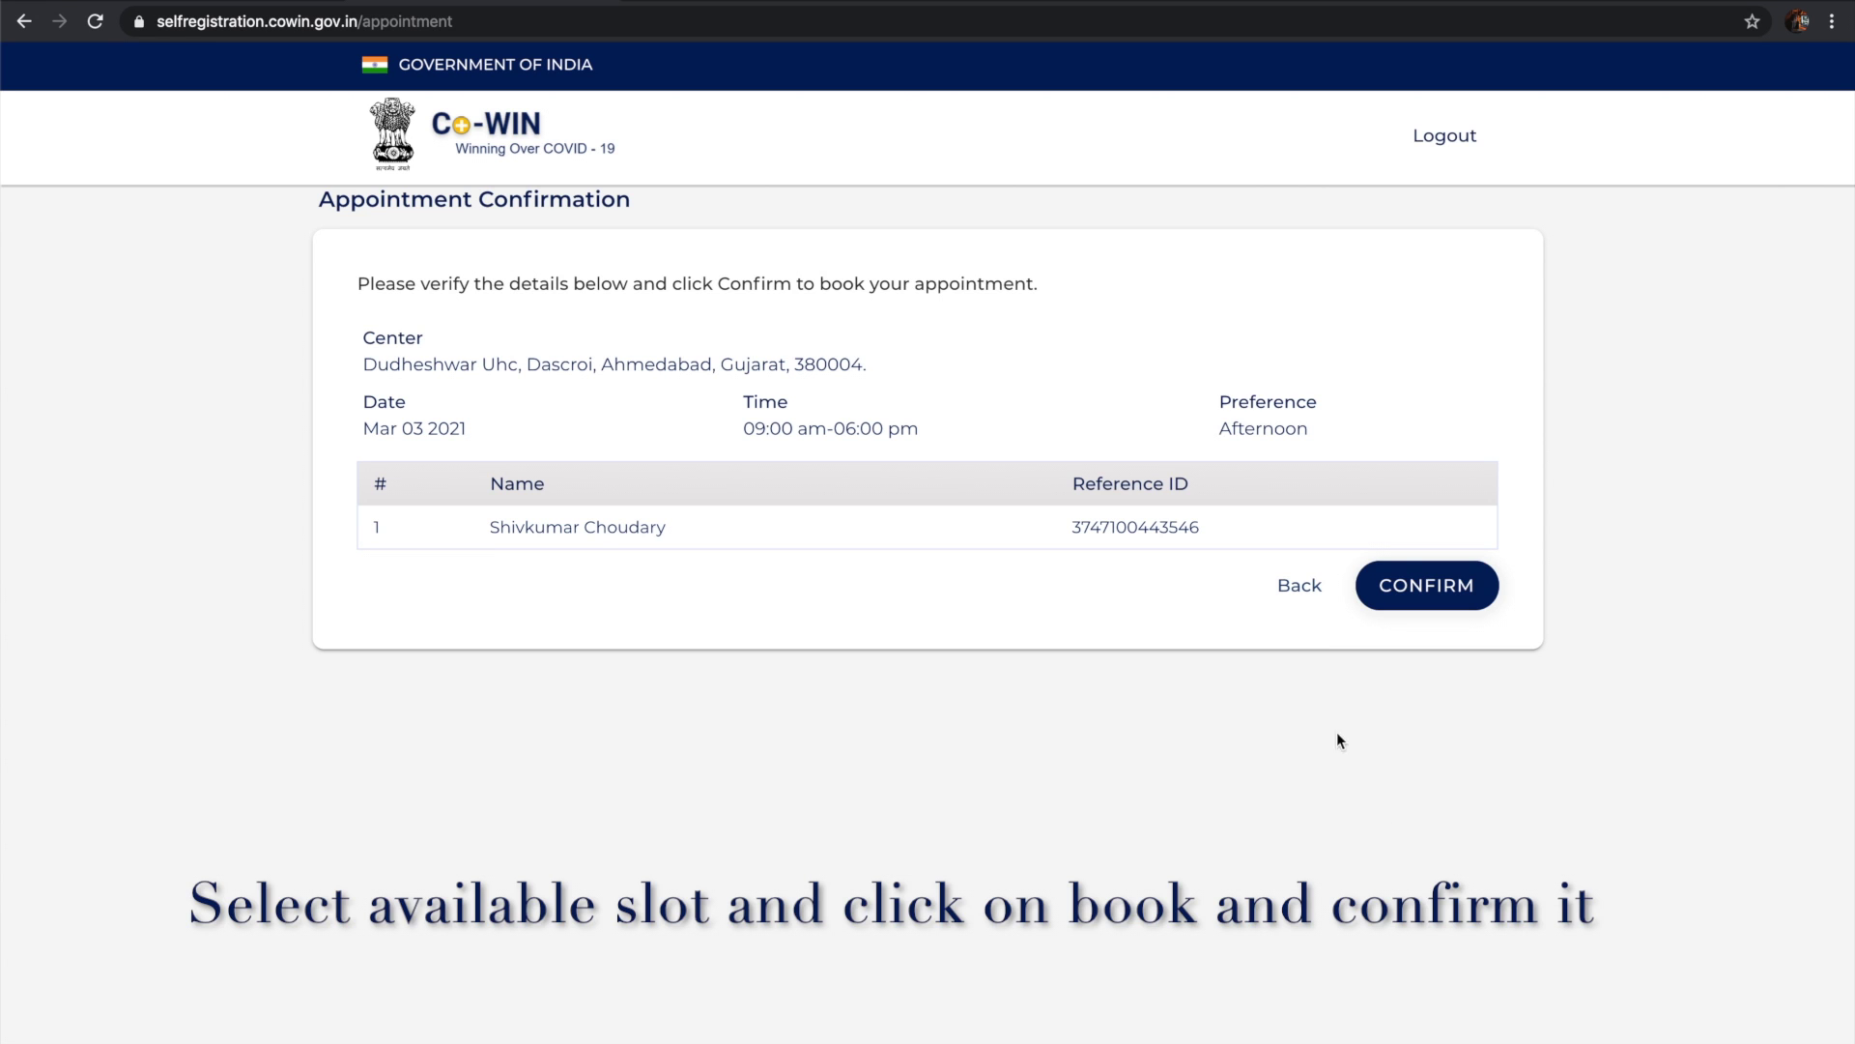
click(1476, 588)
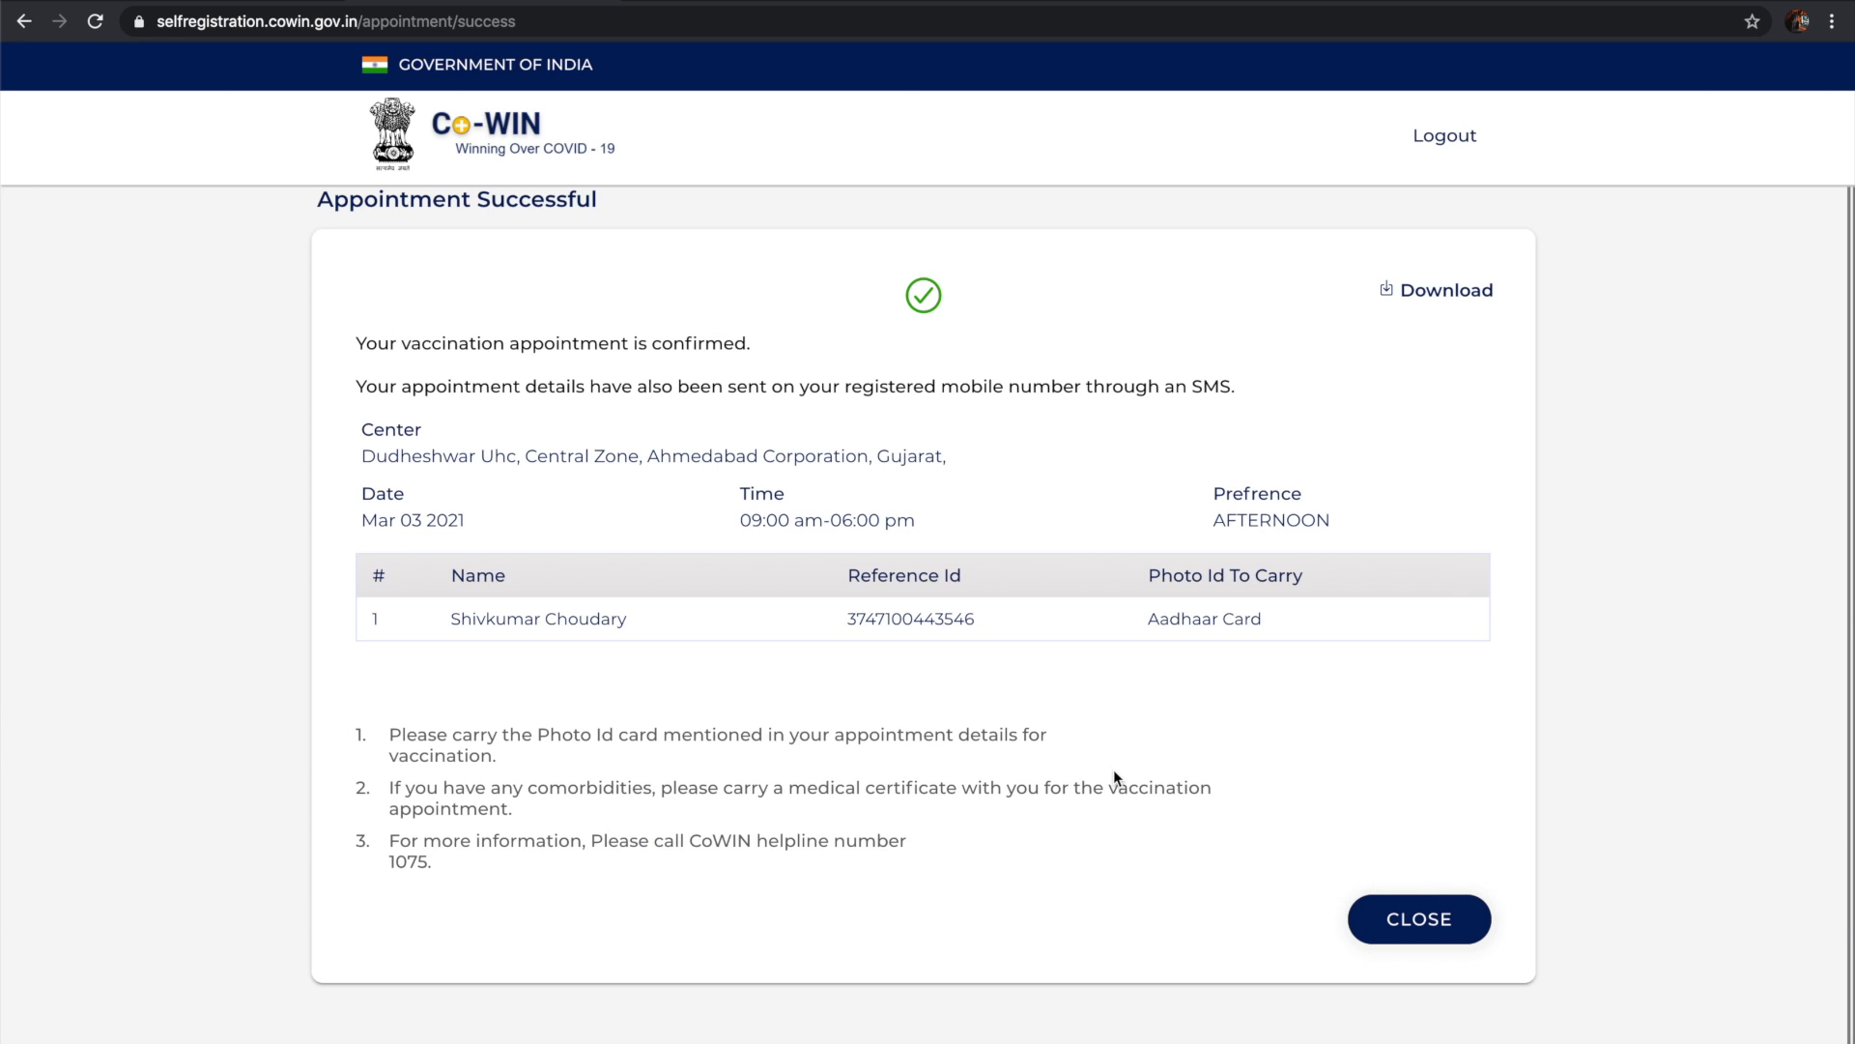
Download the appointment details PDF and close back to Account Details.
click(1431, 292)
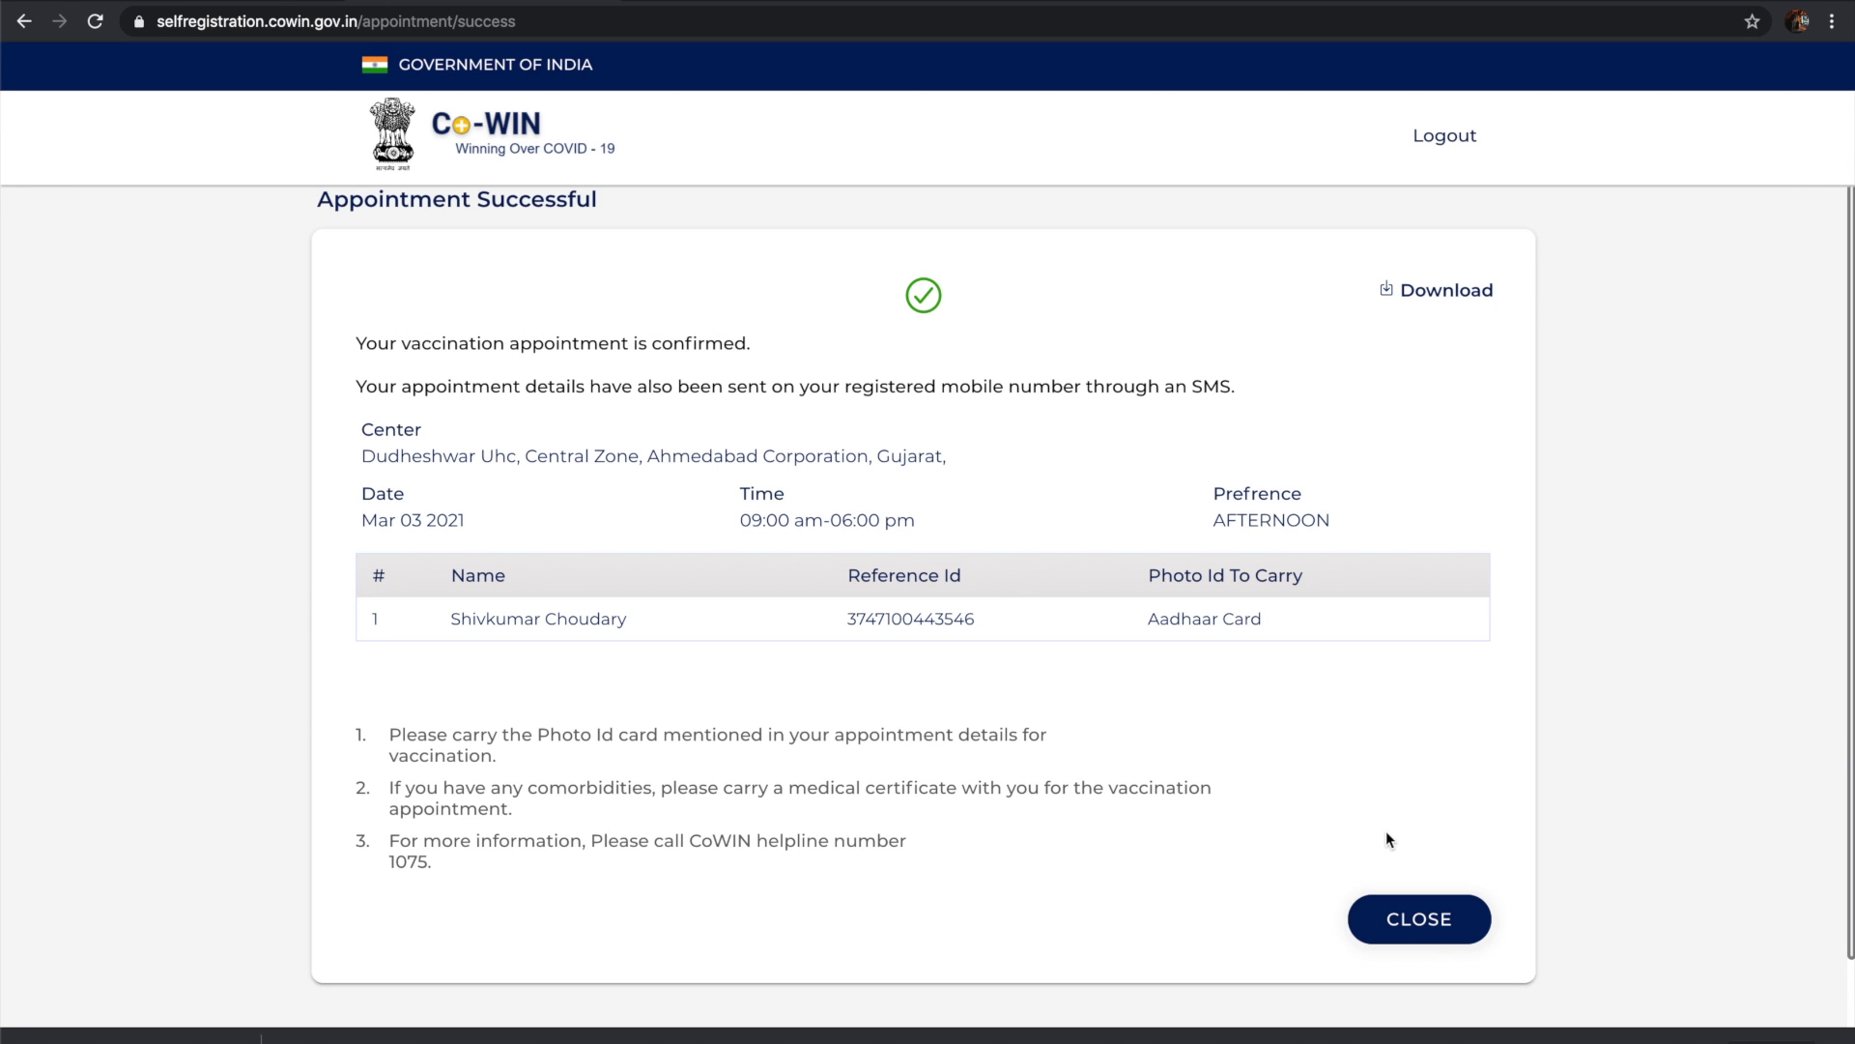
click(1420, 923)
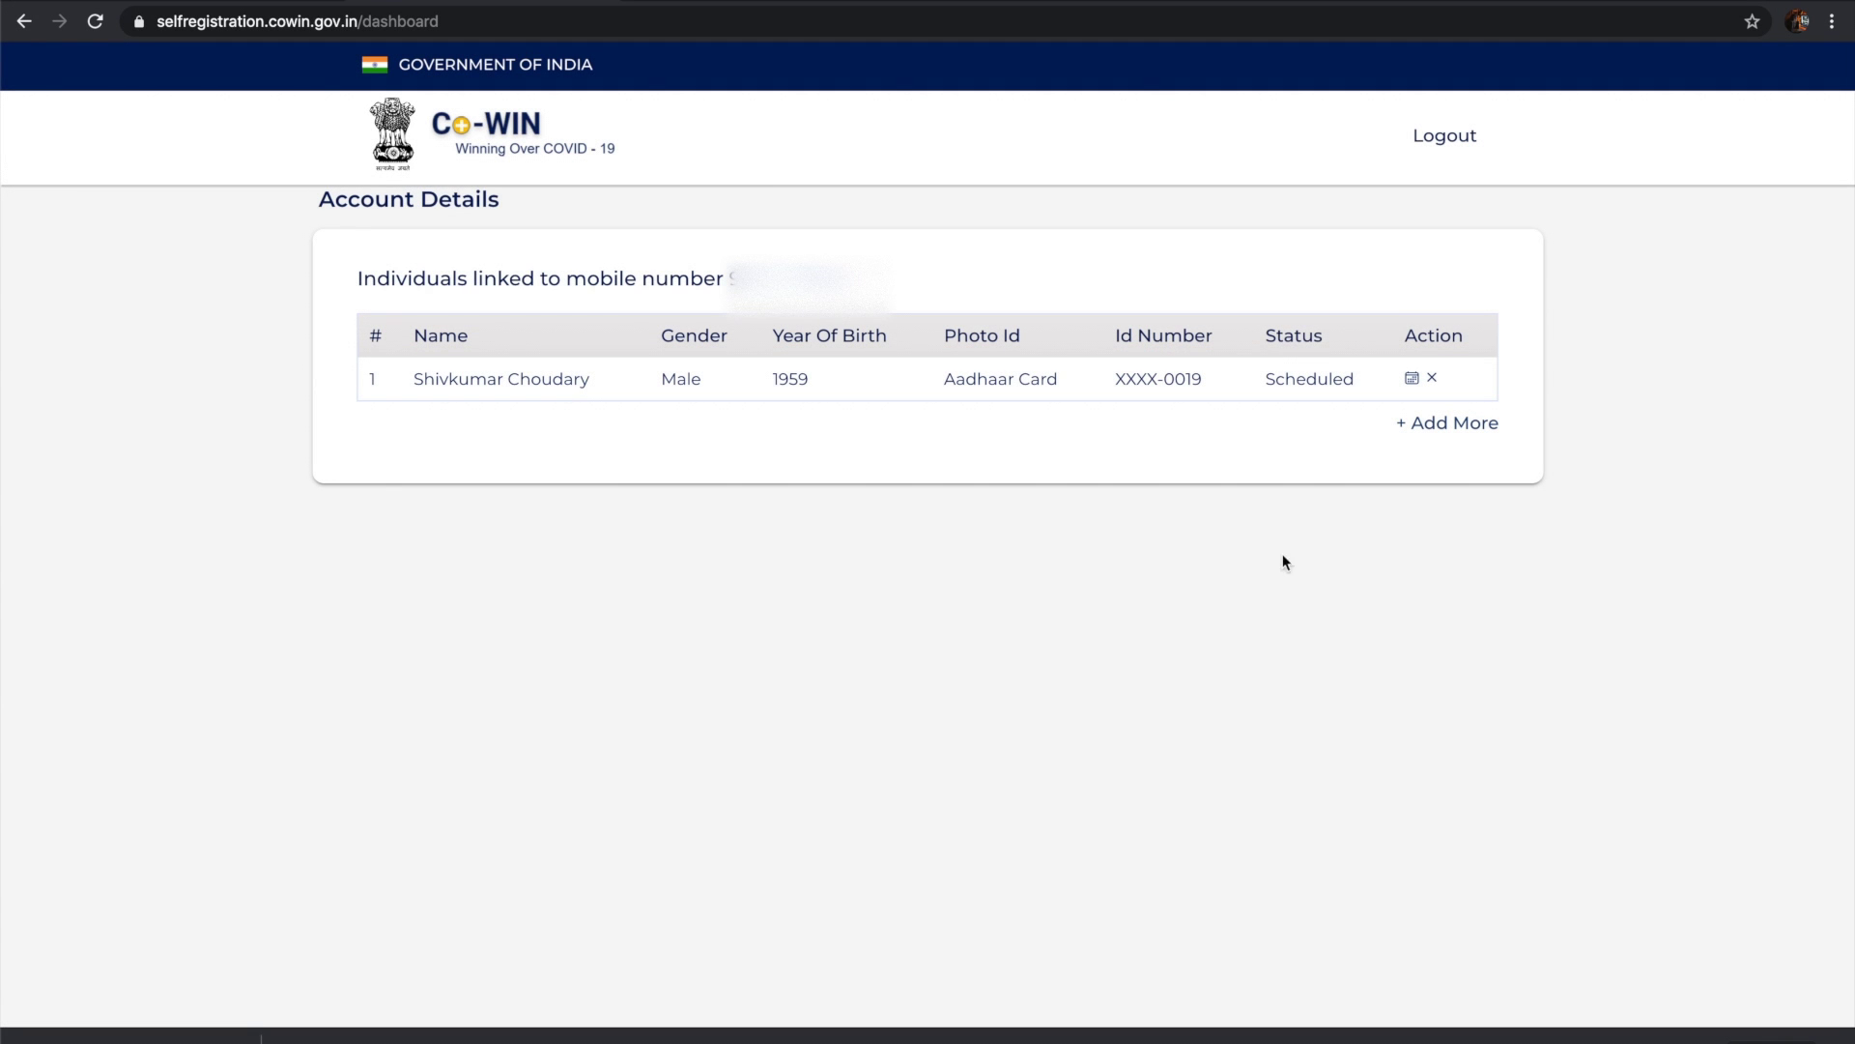
Cancel the scheduled vaccination appointment and confirm the cancellation.
click(1413, 382)
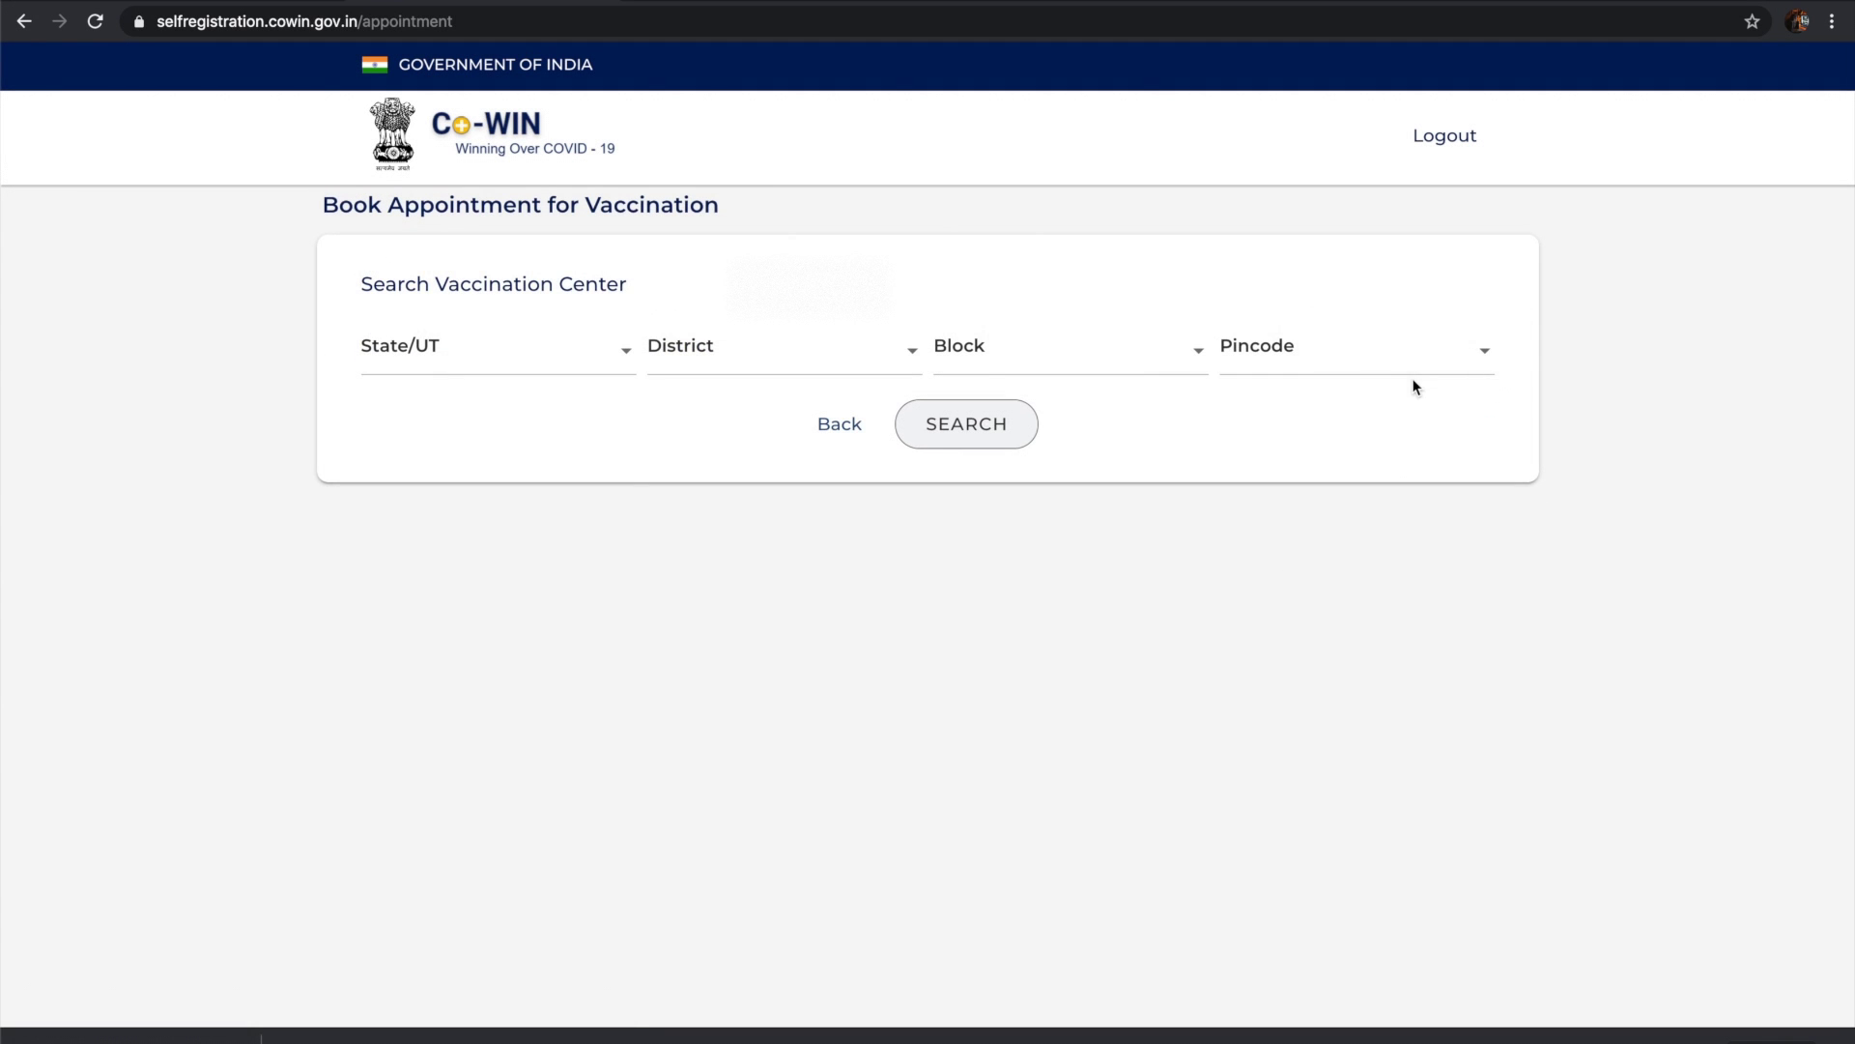
click(823, 437)
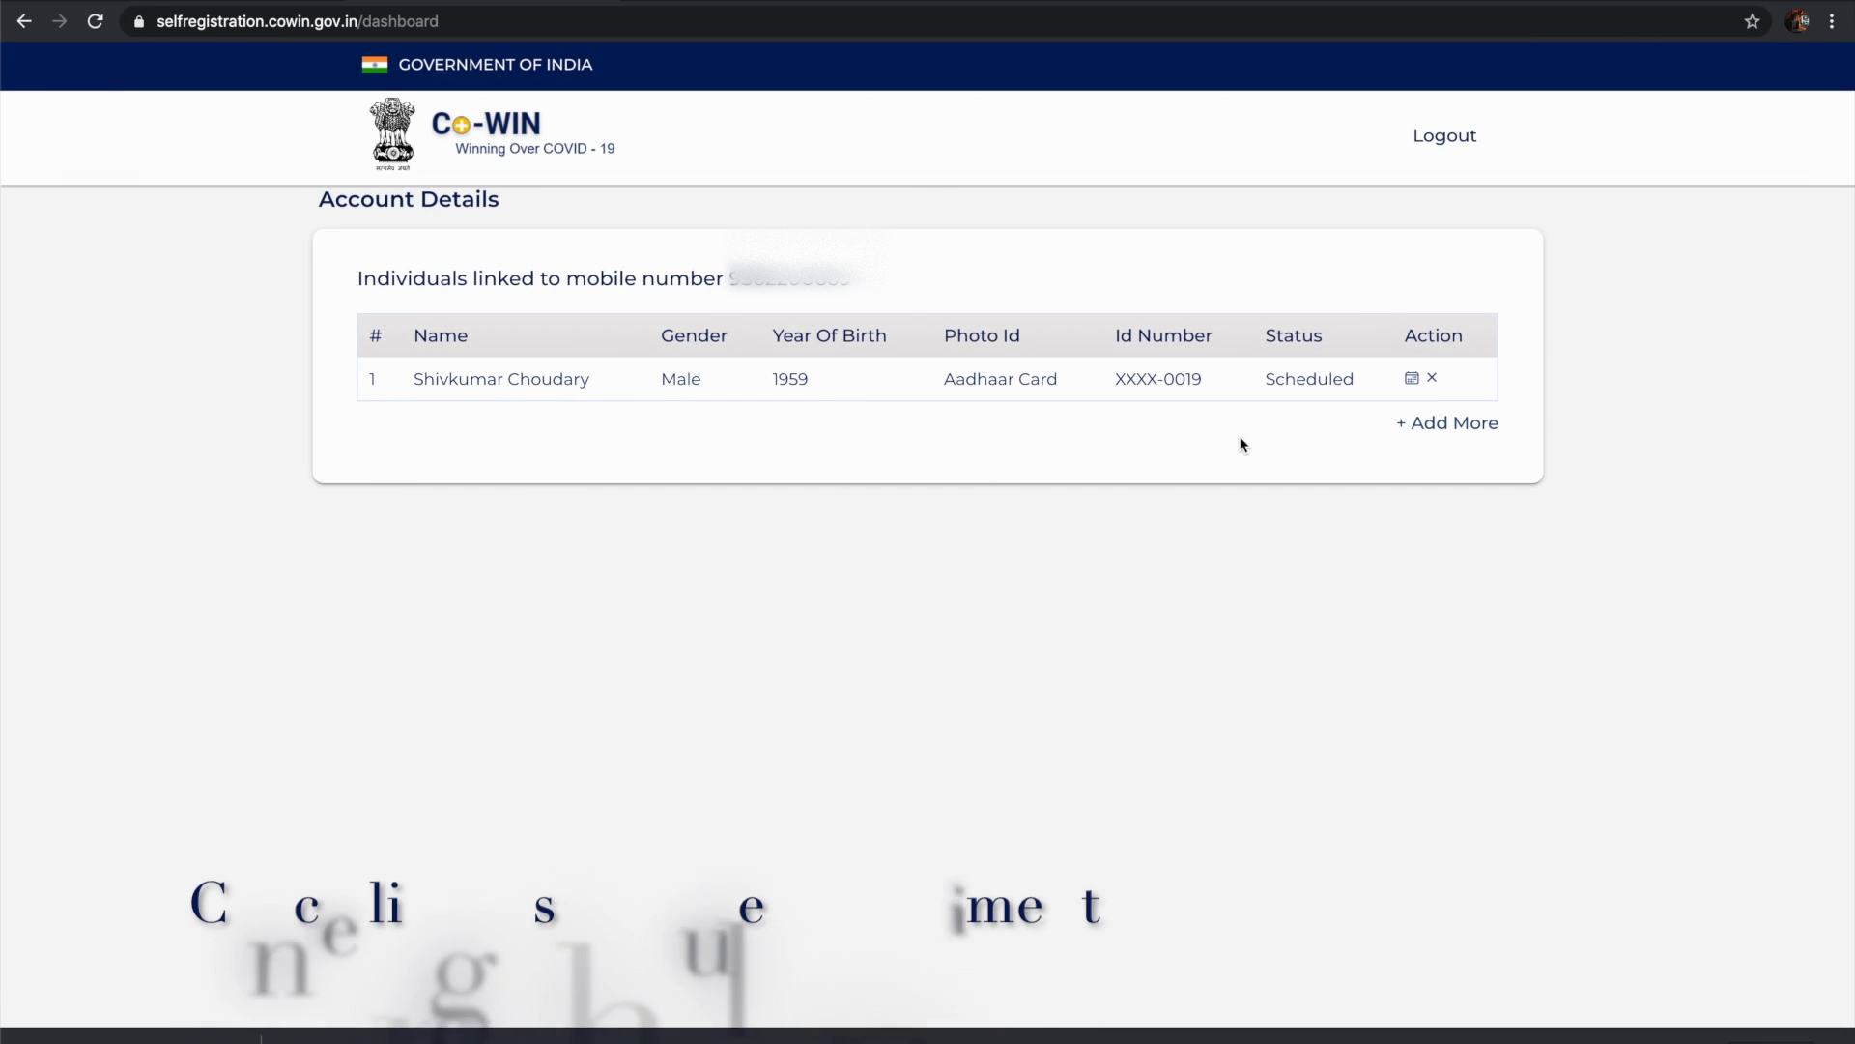
click(1432, 383)
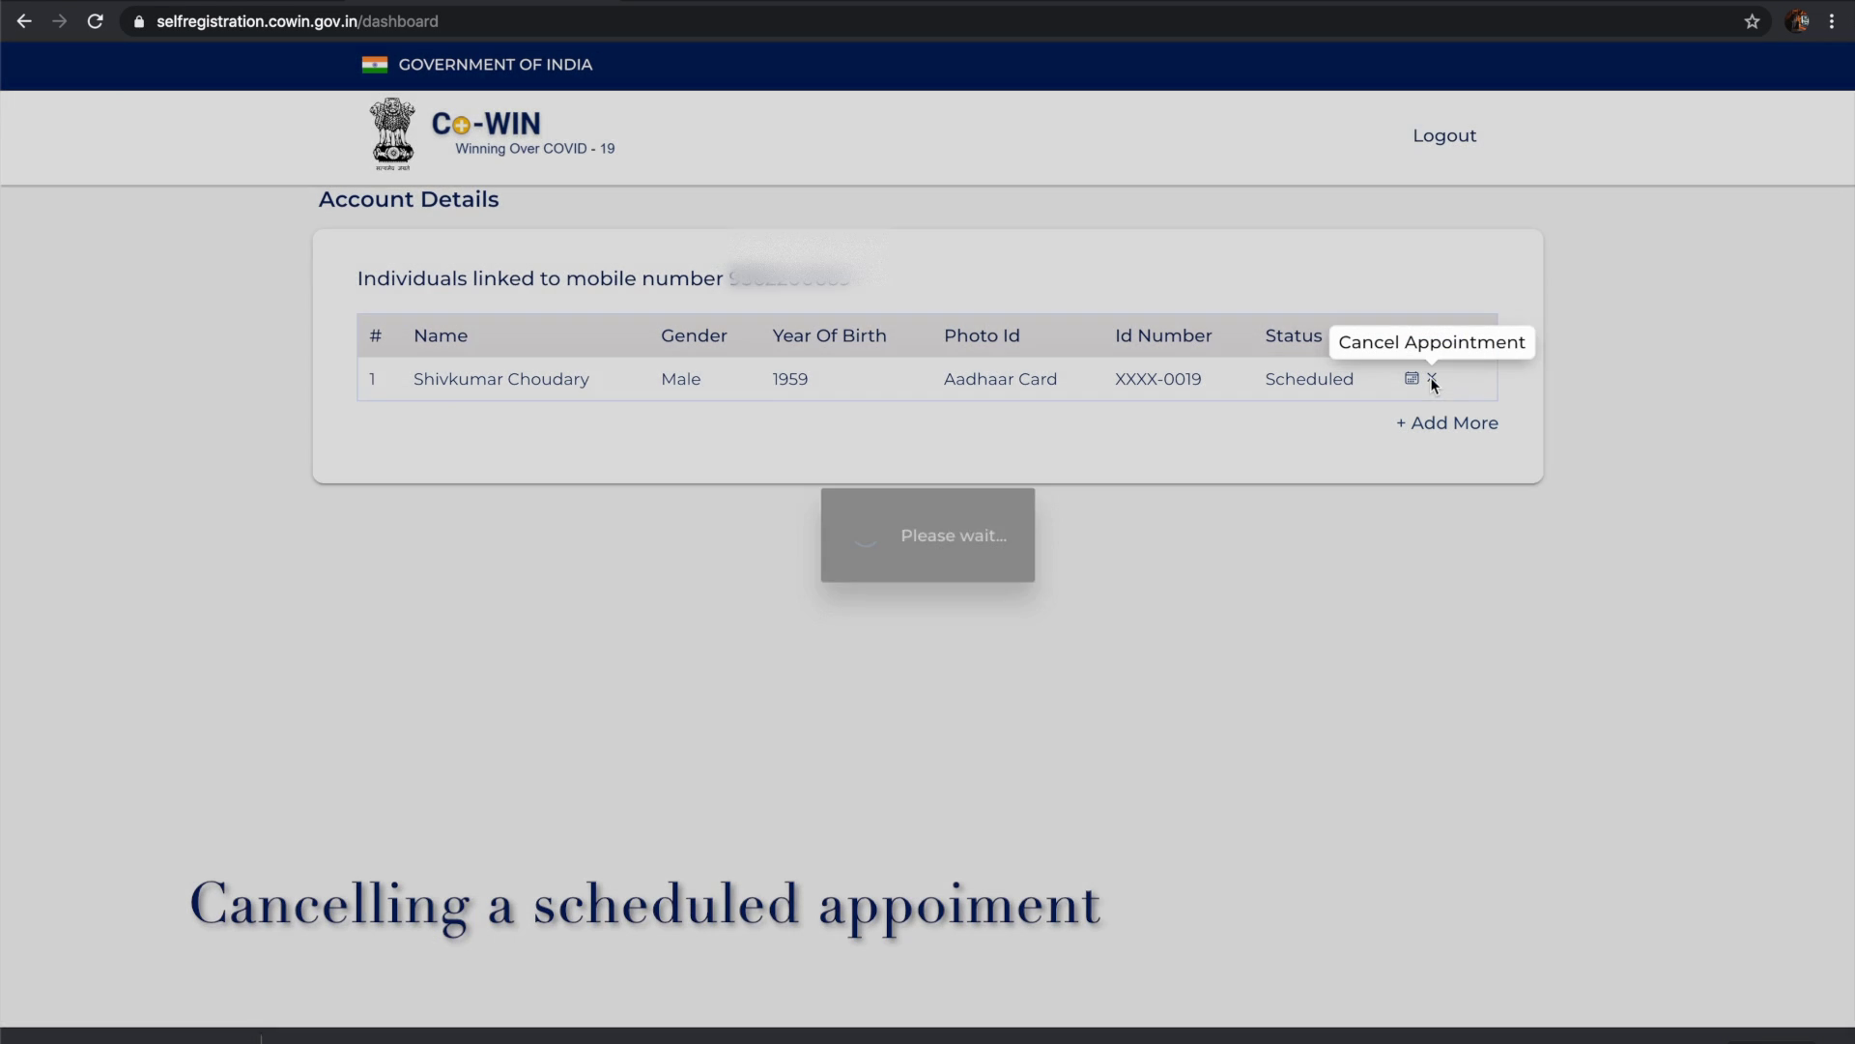
click(853, 574)
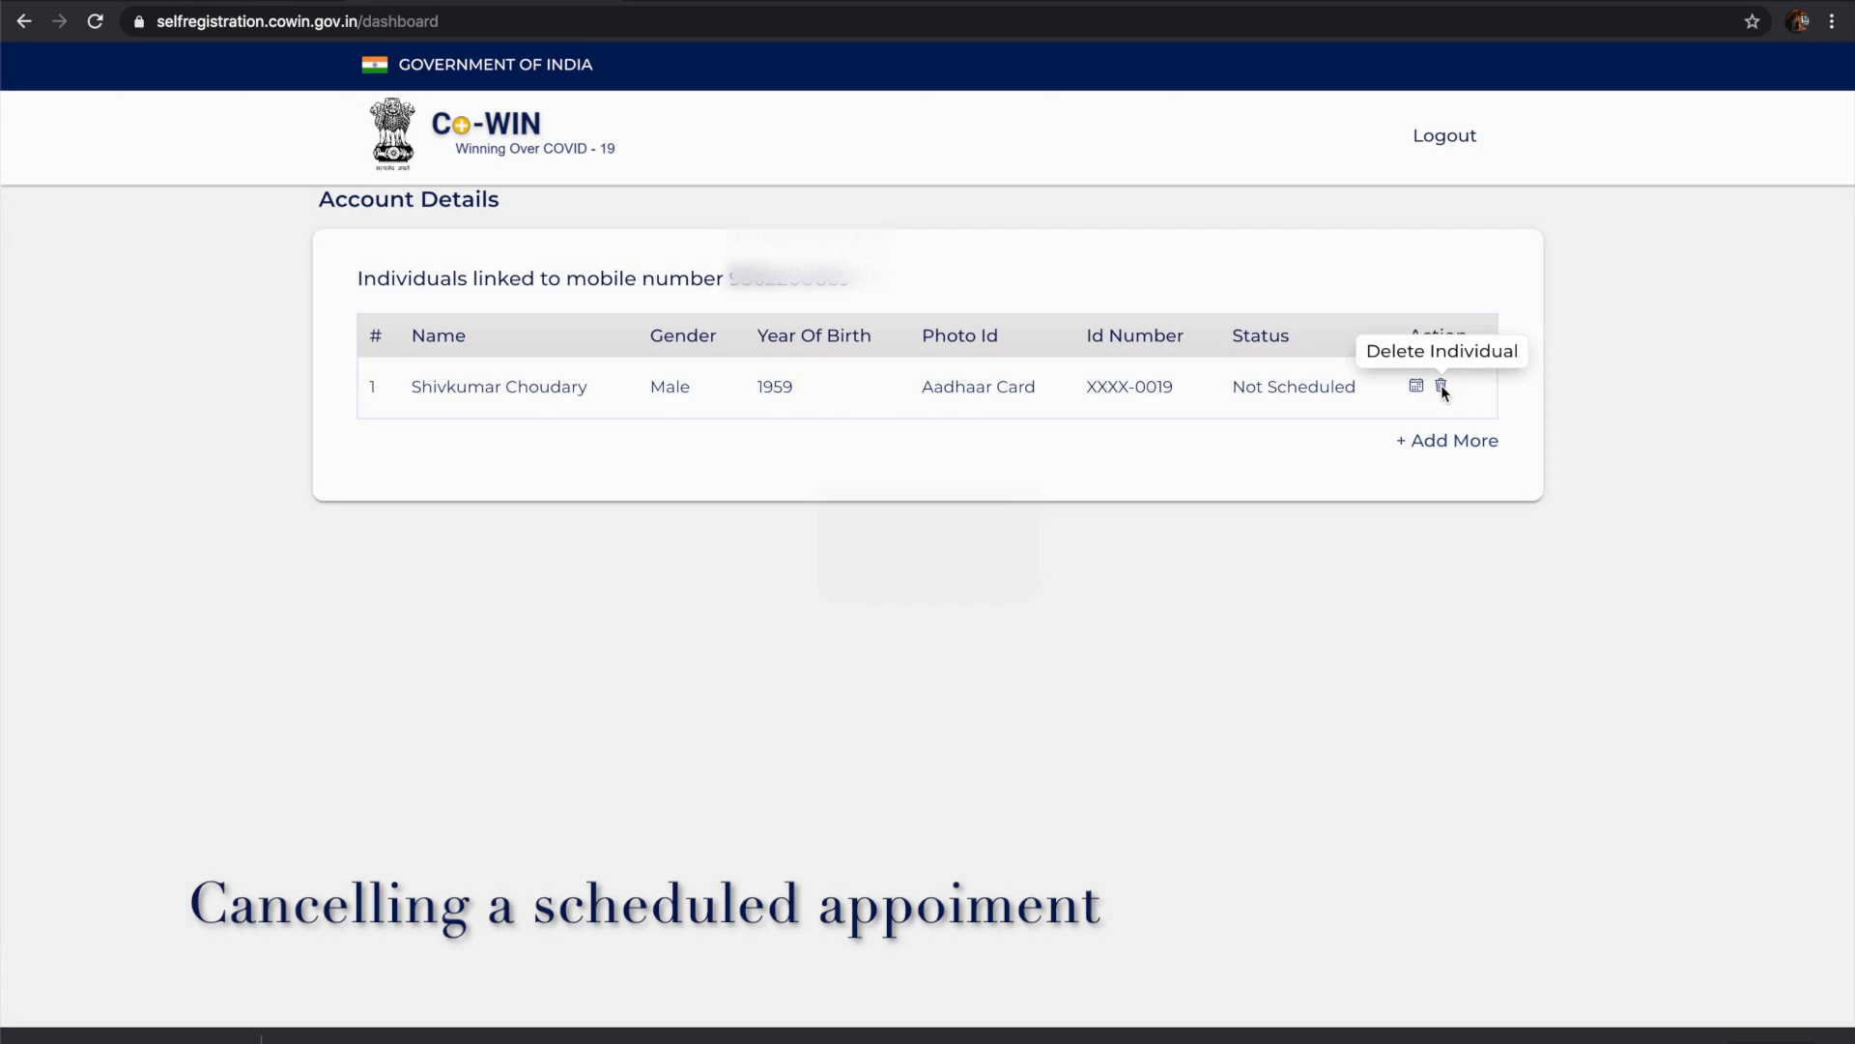
Delete the registered individual from the account and log out.
click(1441, 385)
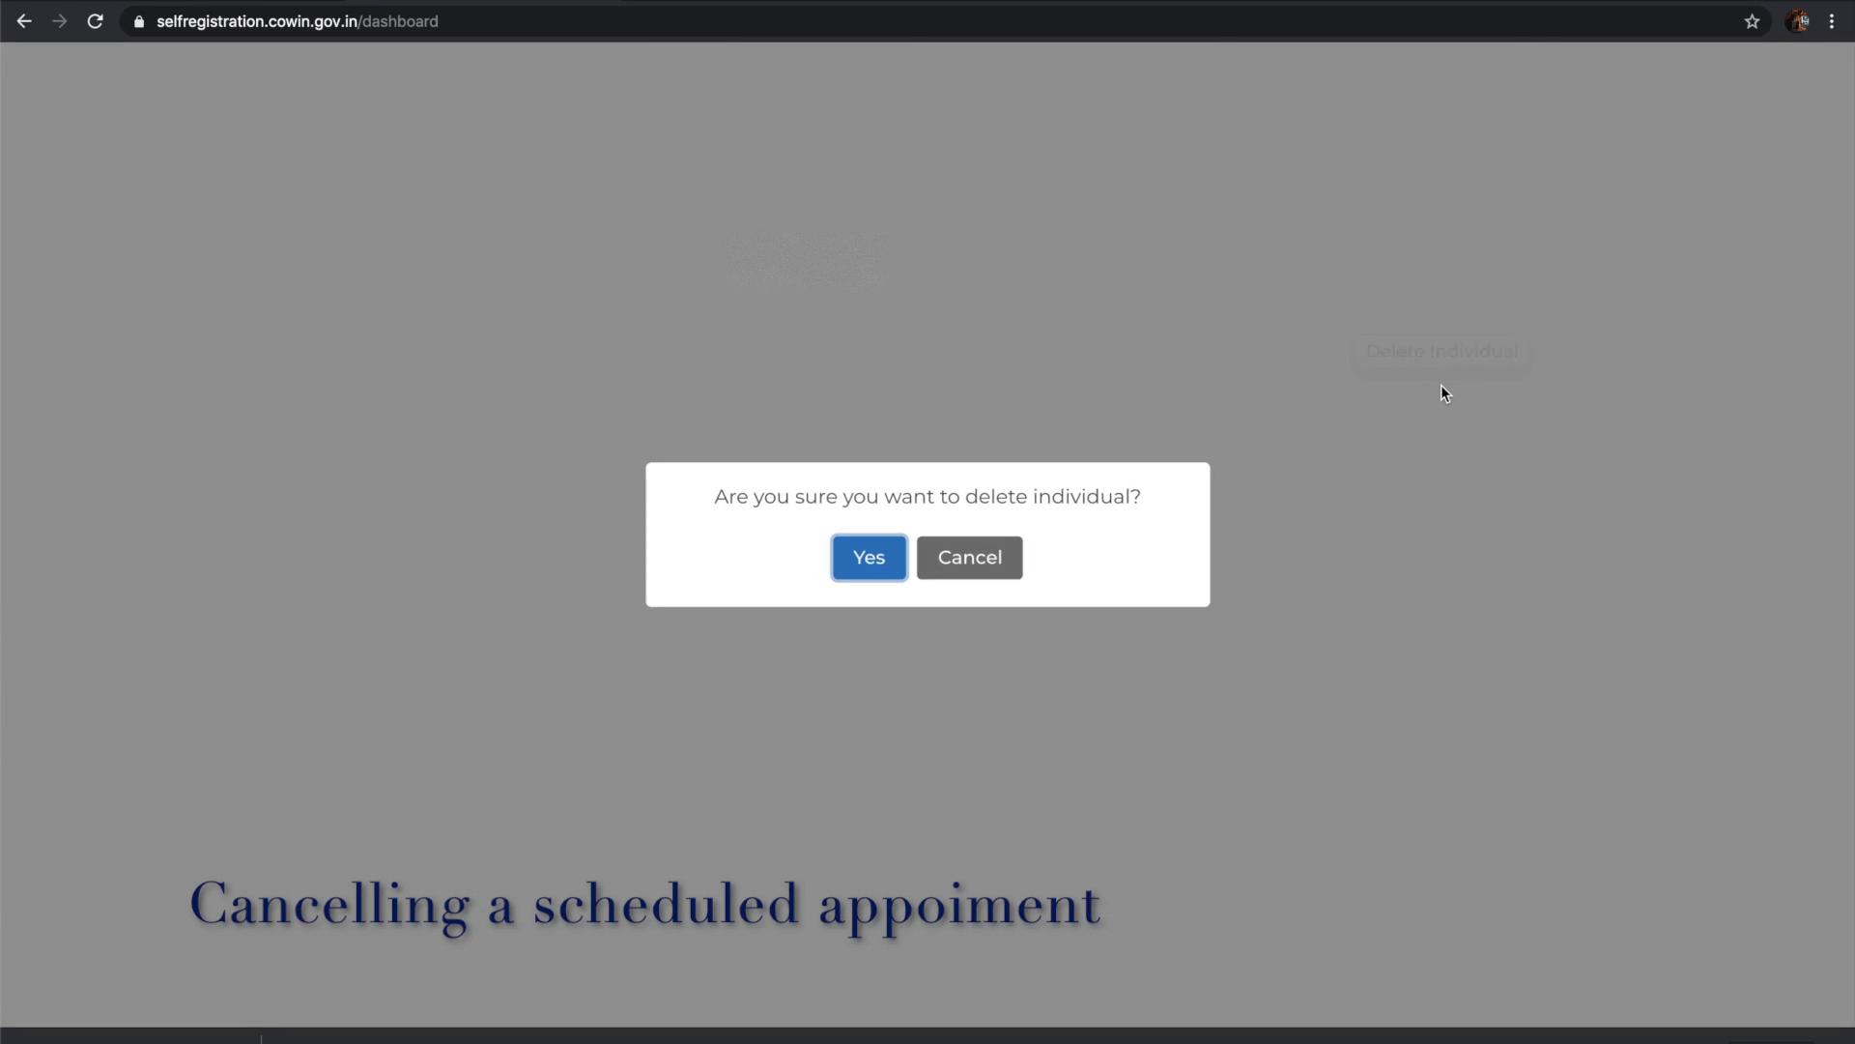
click(862, 562)
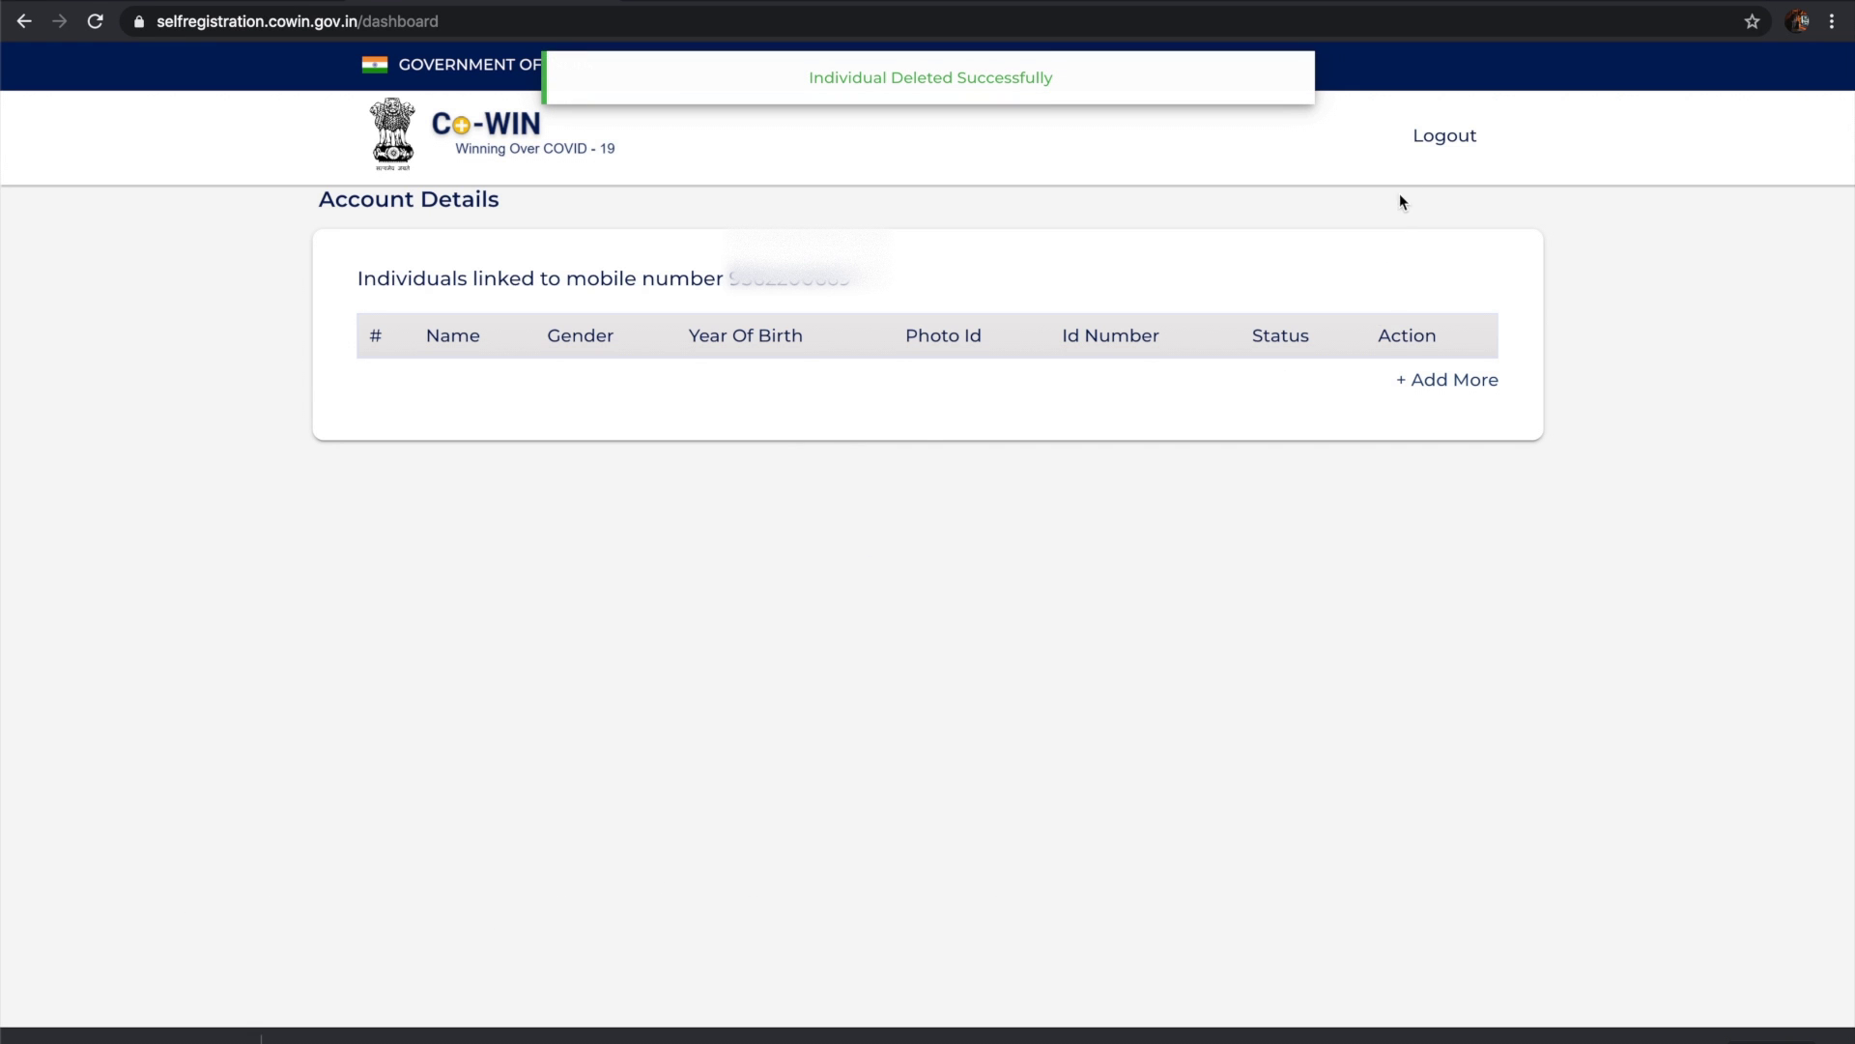
click(1444, 138)
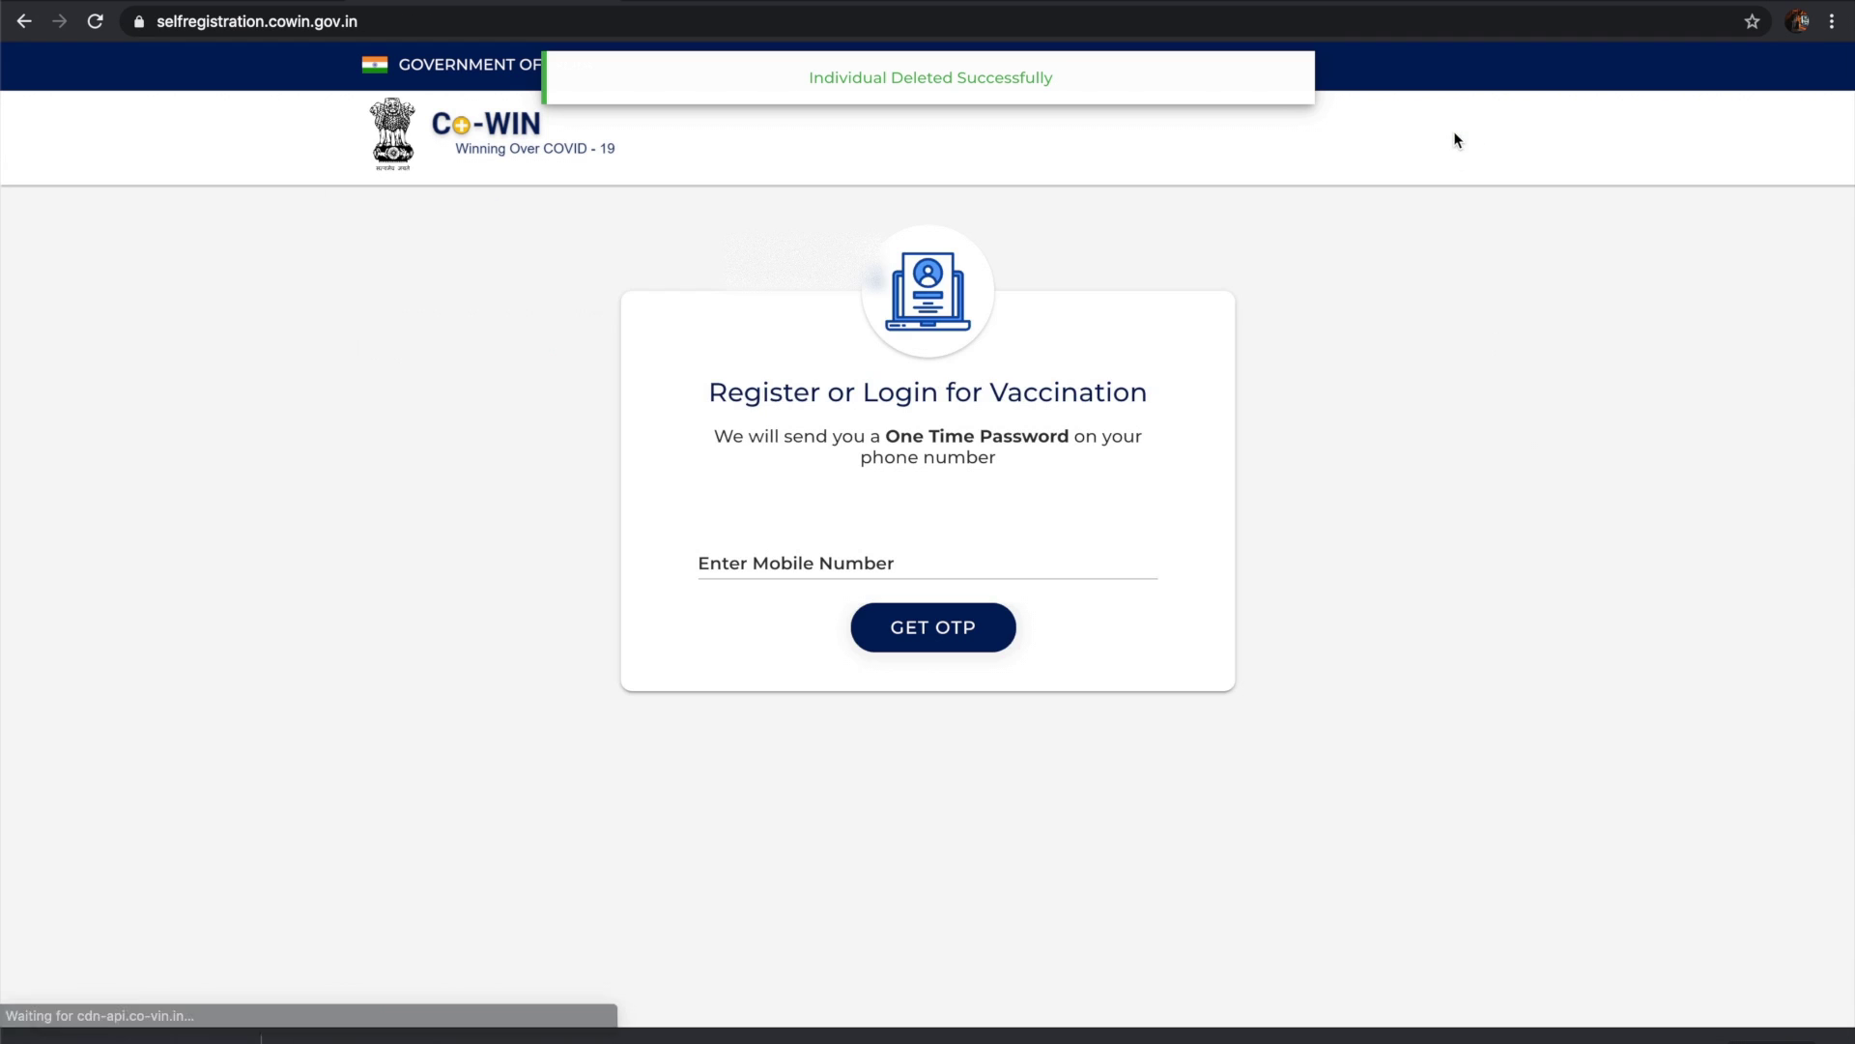
Open the downloaded appointment PDF, then return to the Co-WIN login page.
click(848, 558)
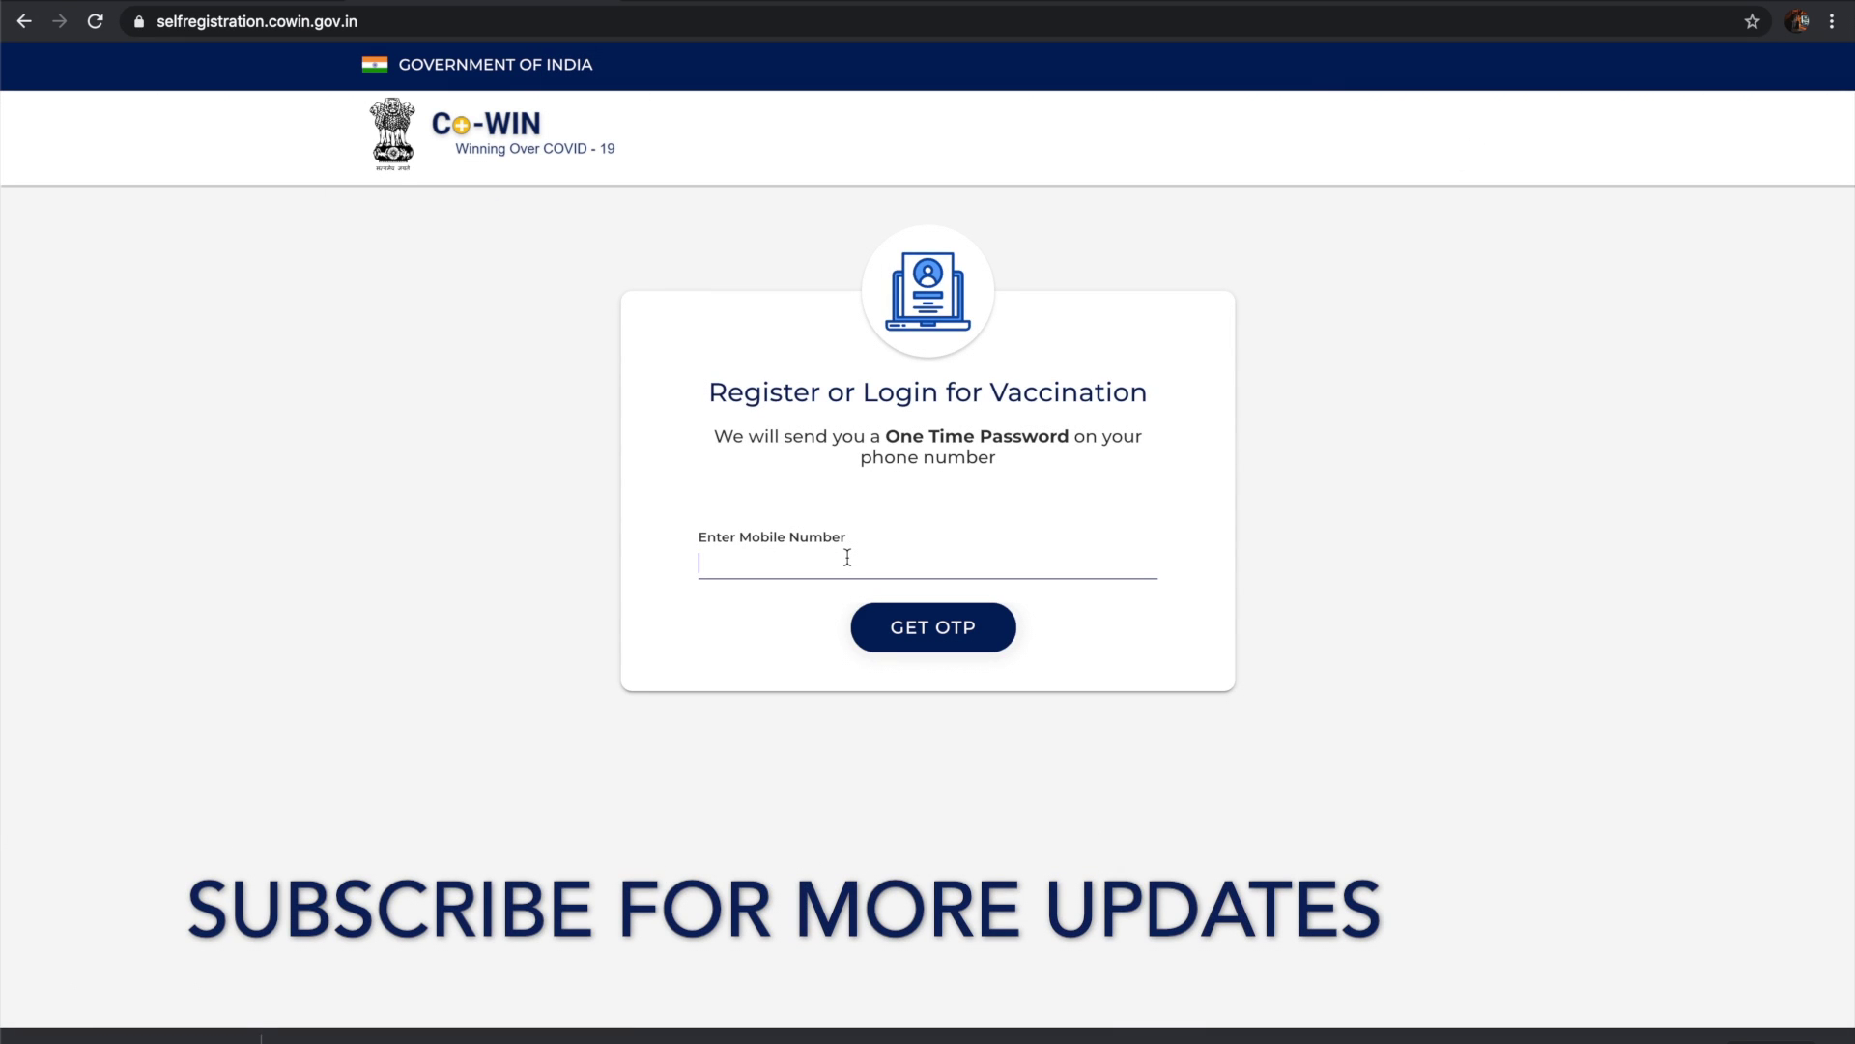
click(164, 1035)
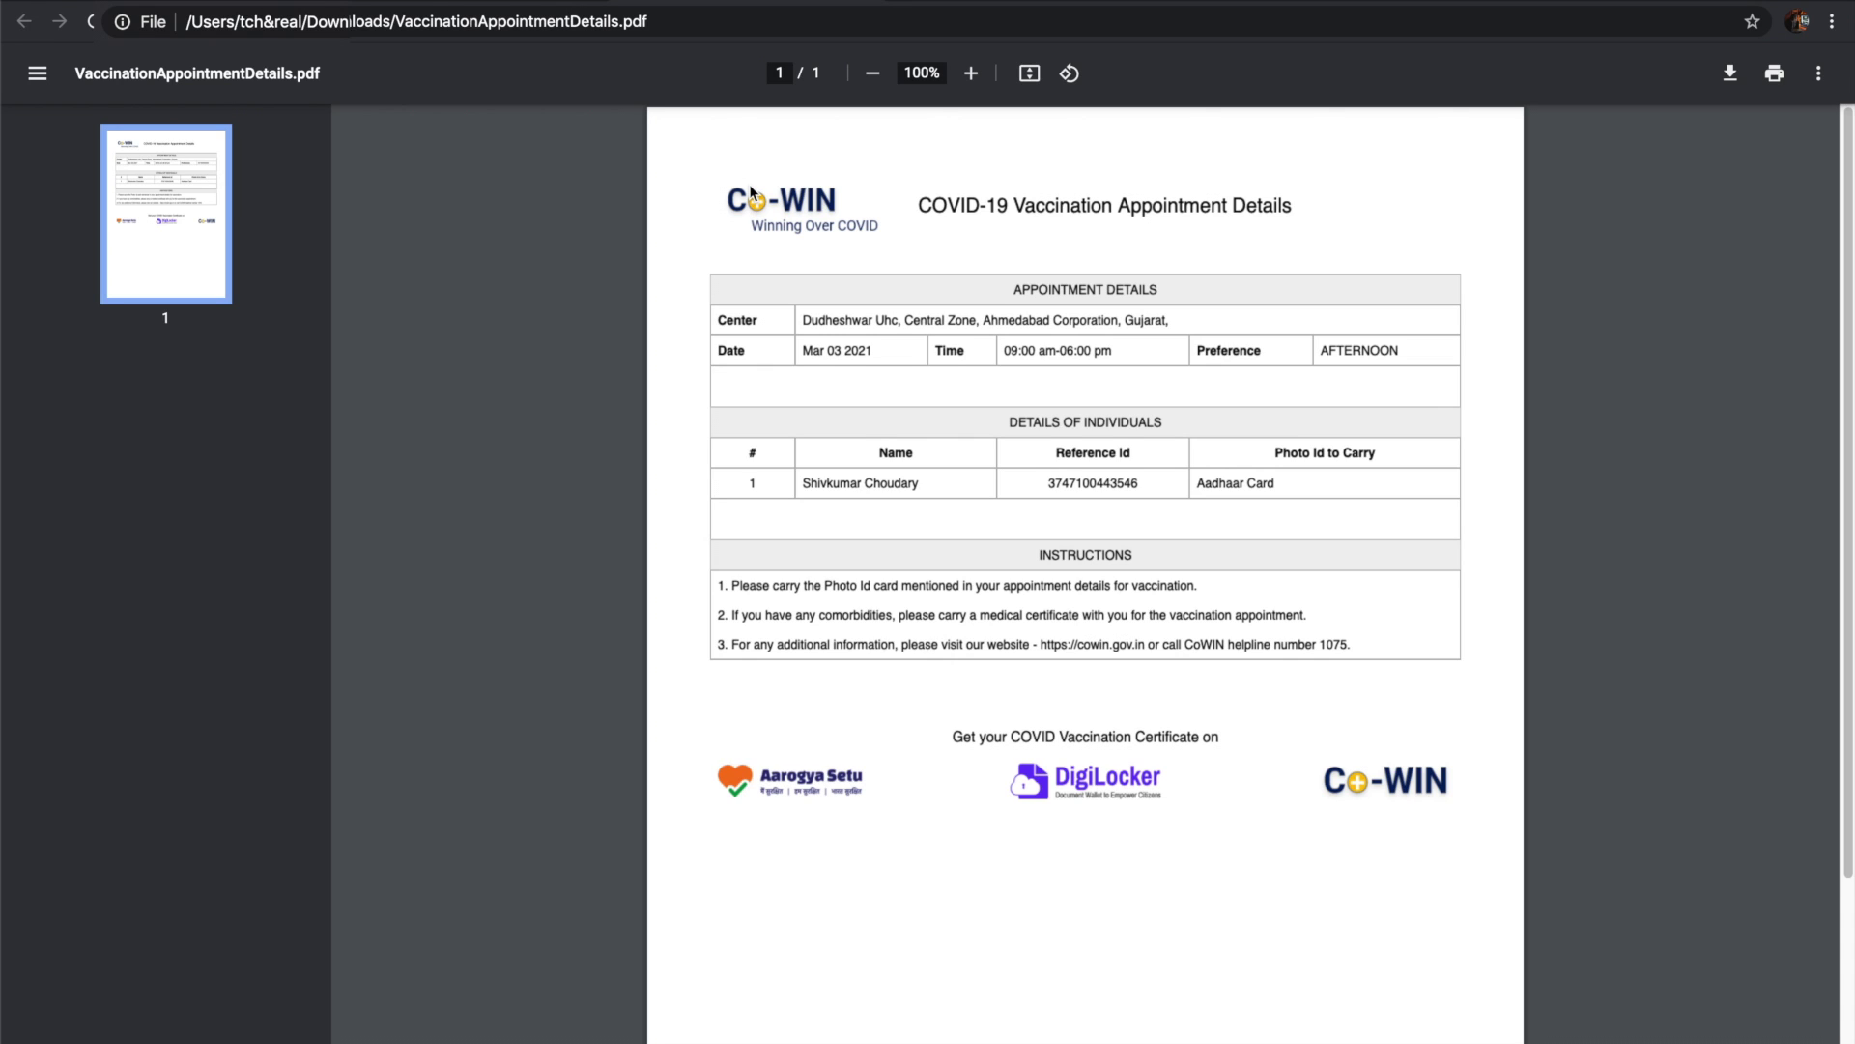
click(530, 2)
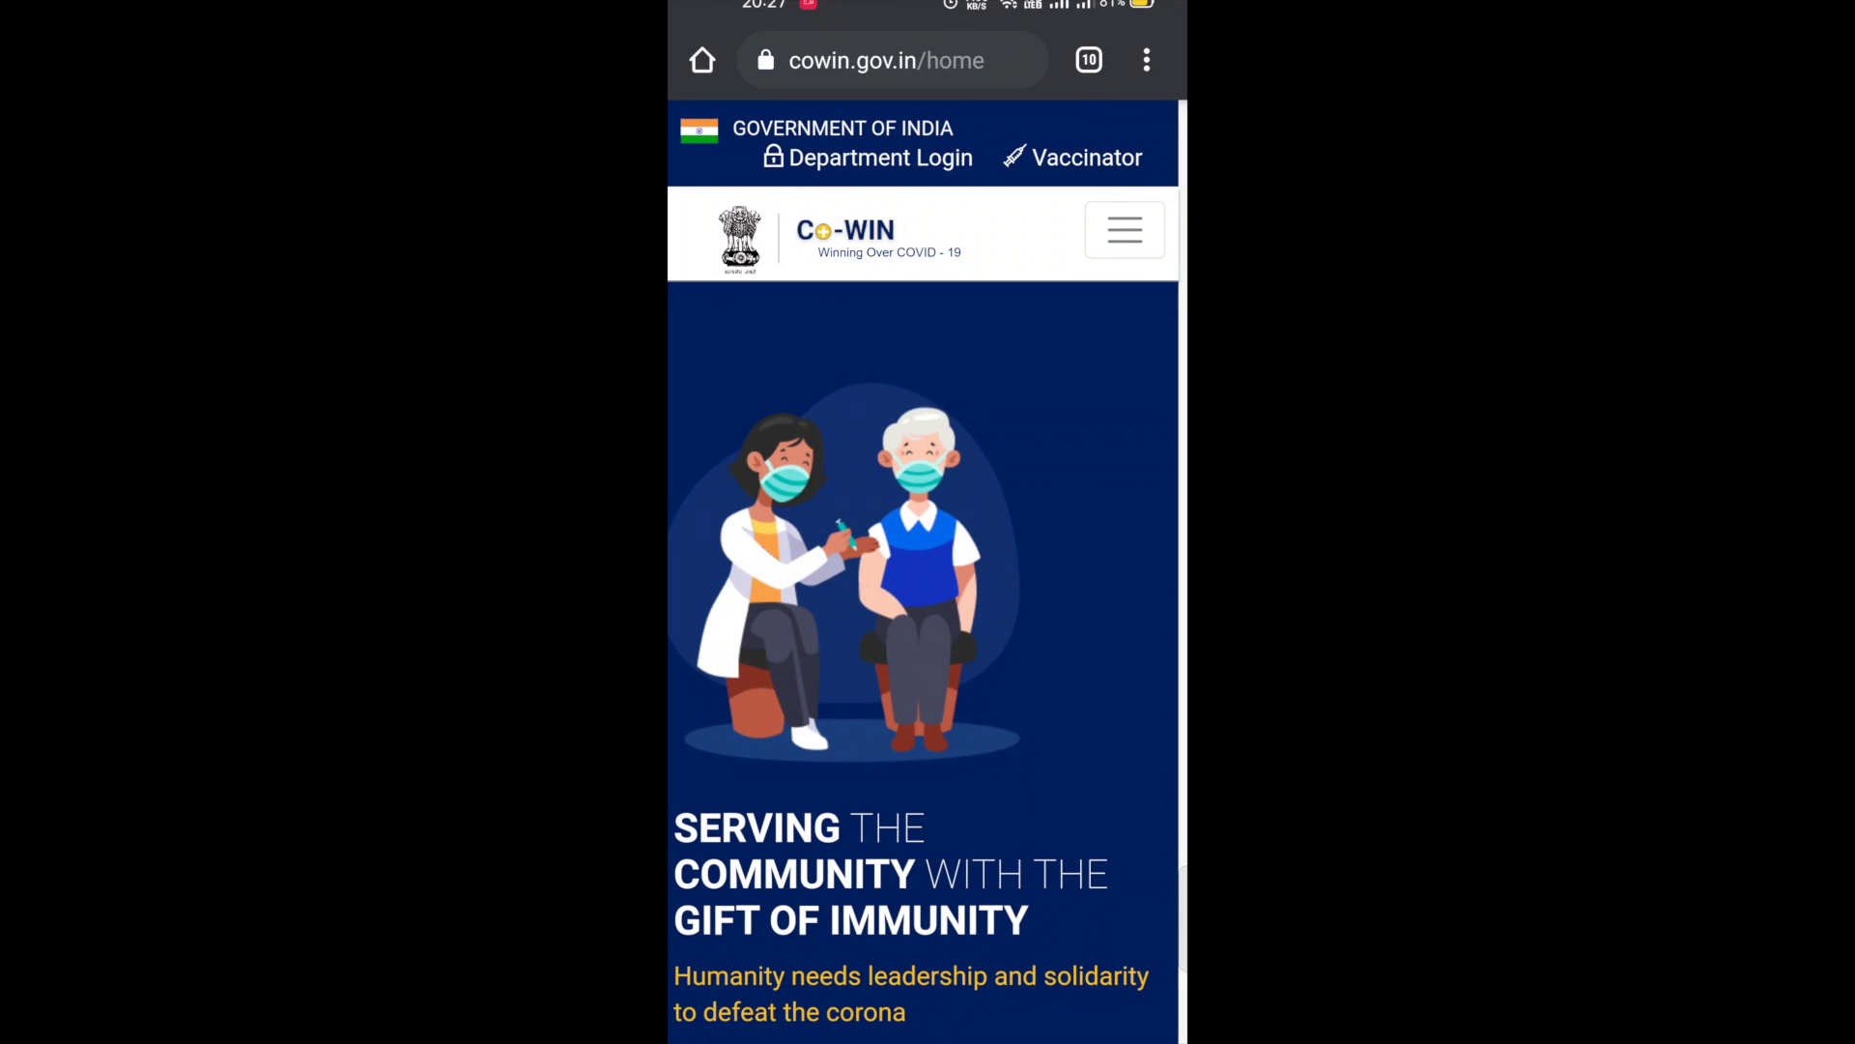
On the phone, follow Register Yourself on cowin.gov.in and focus the empty Enter Mobile Number field.
scroll(923, 531, down, 10)
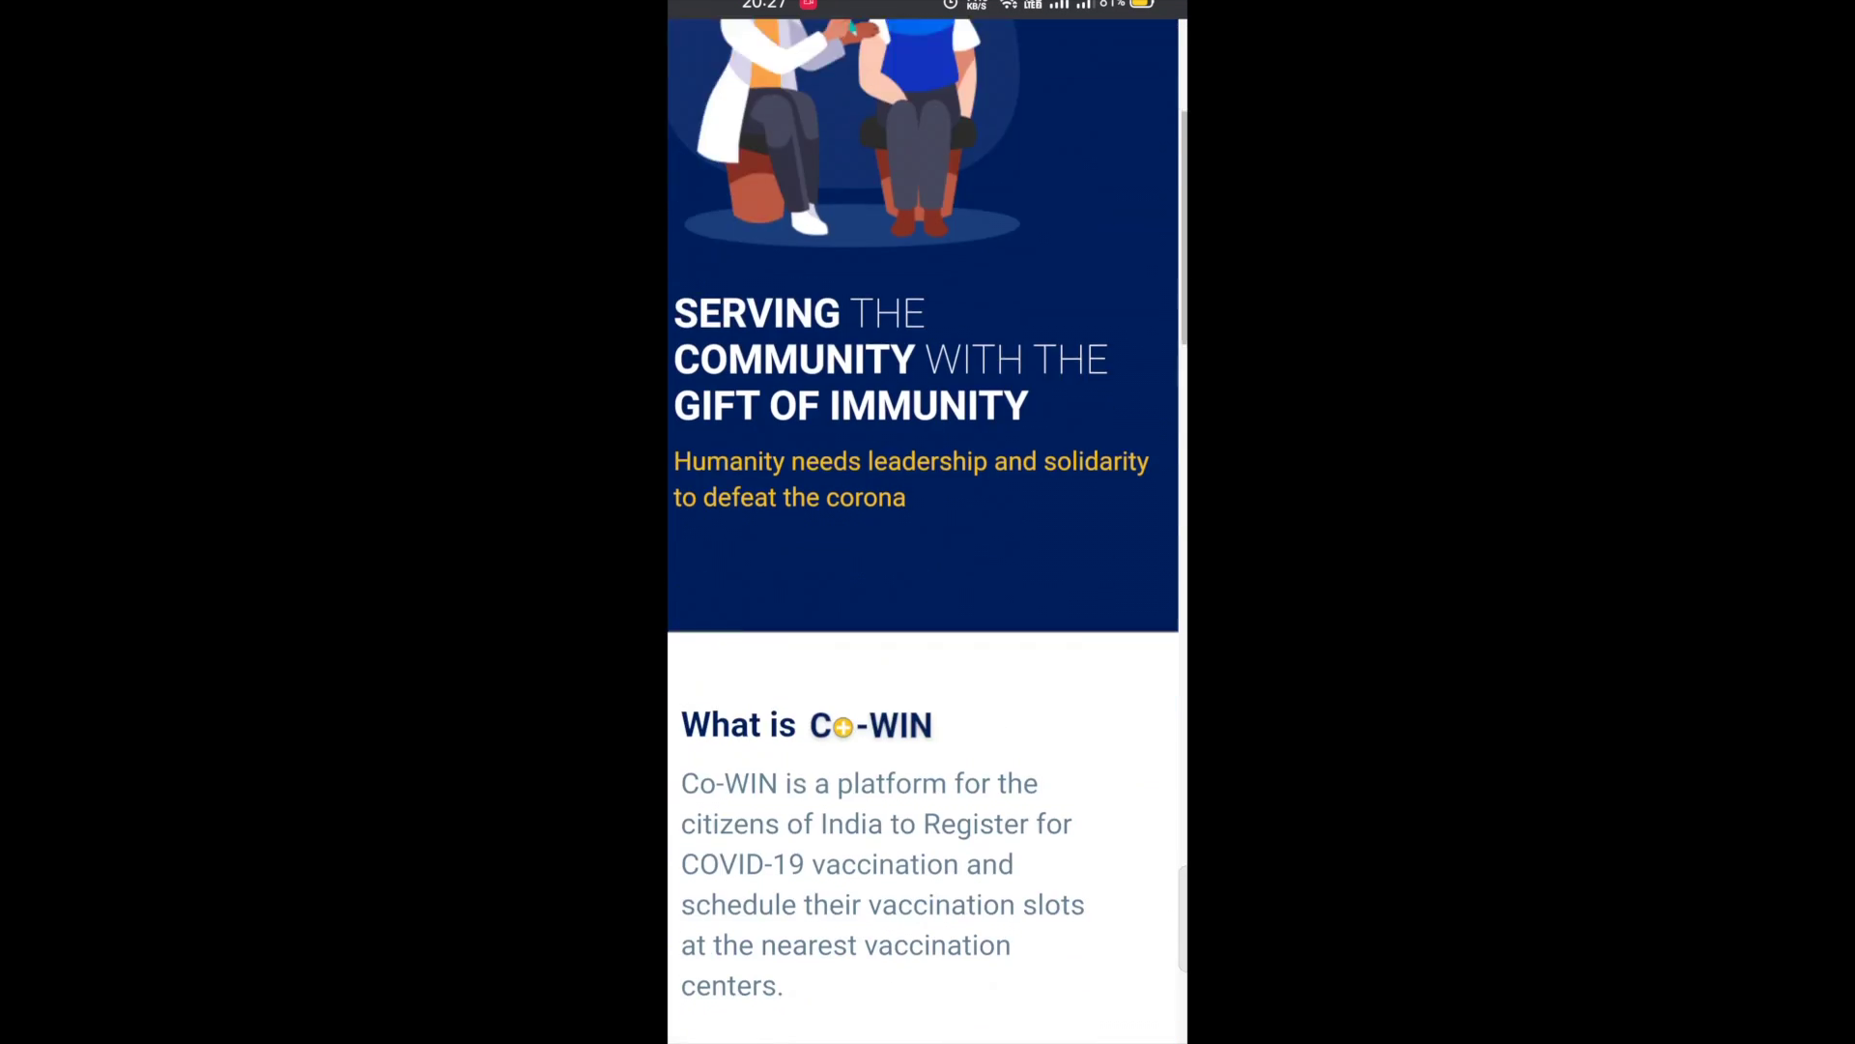
scroll(923, 531, down, 9)
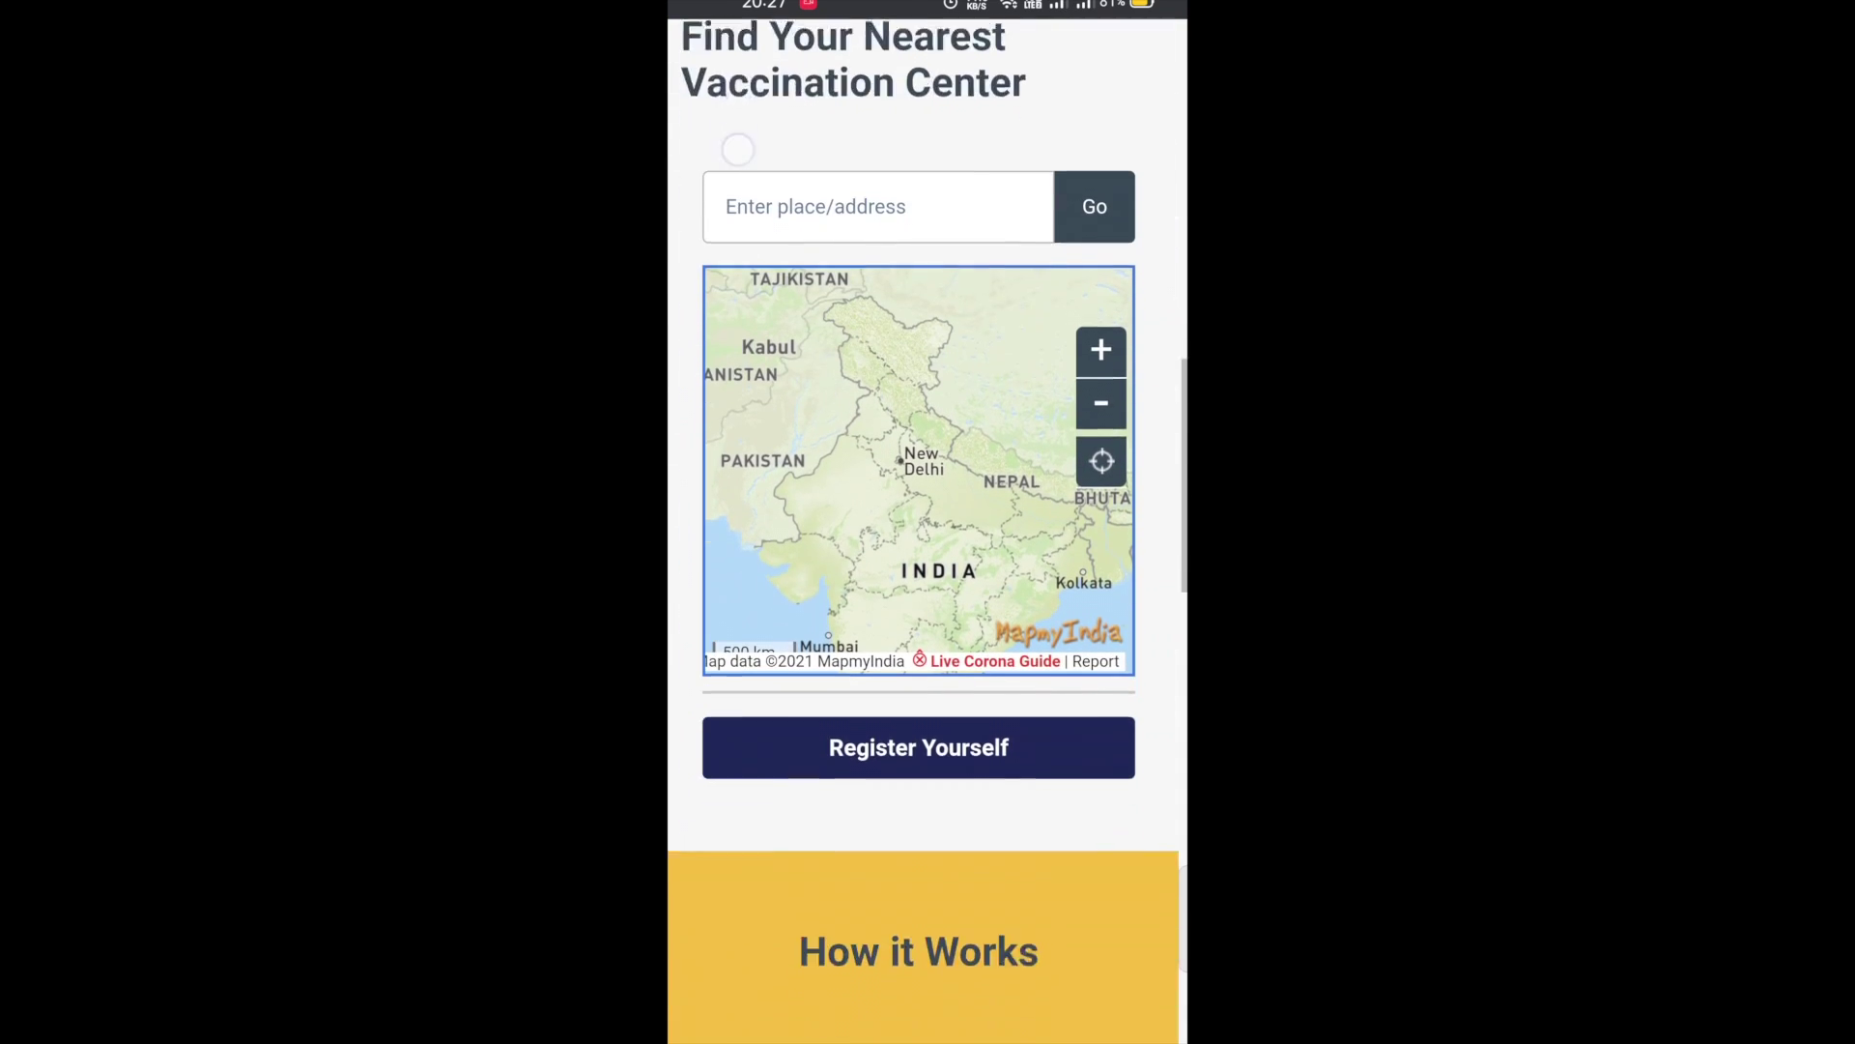
click(861, 663)
right_click(861, 663)
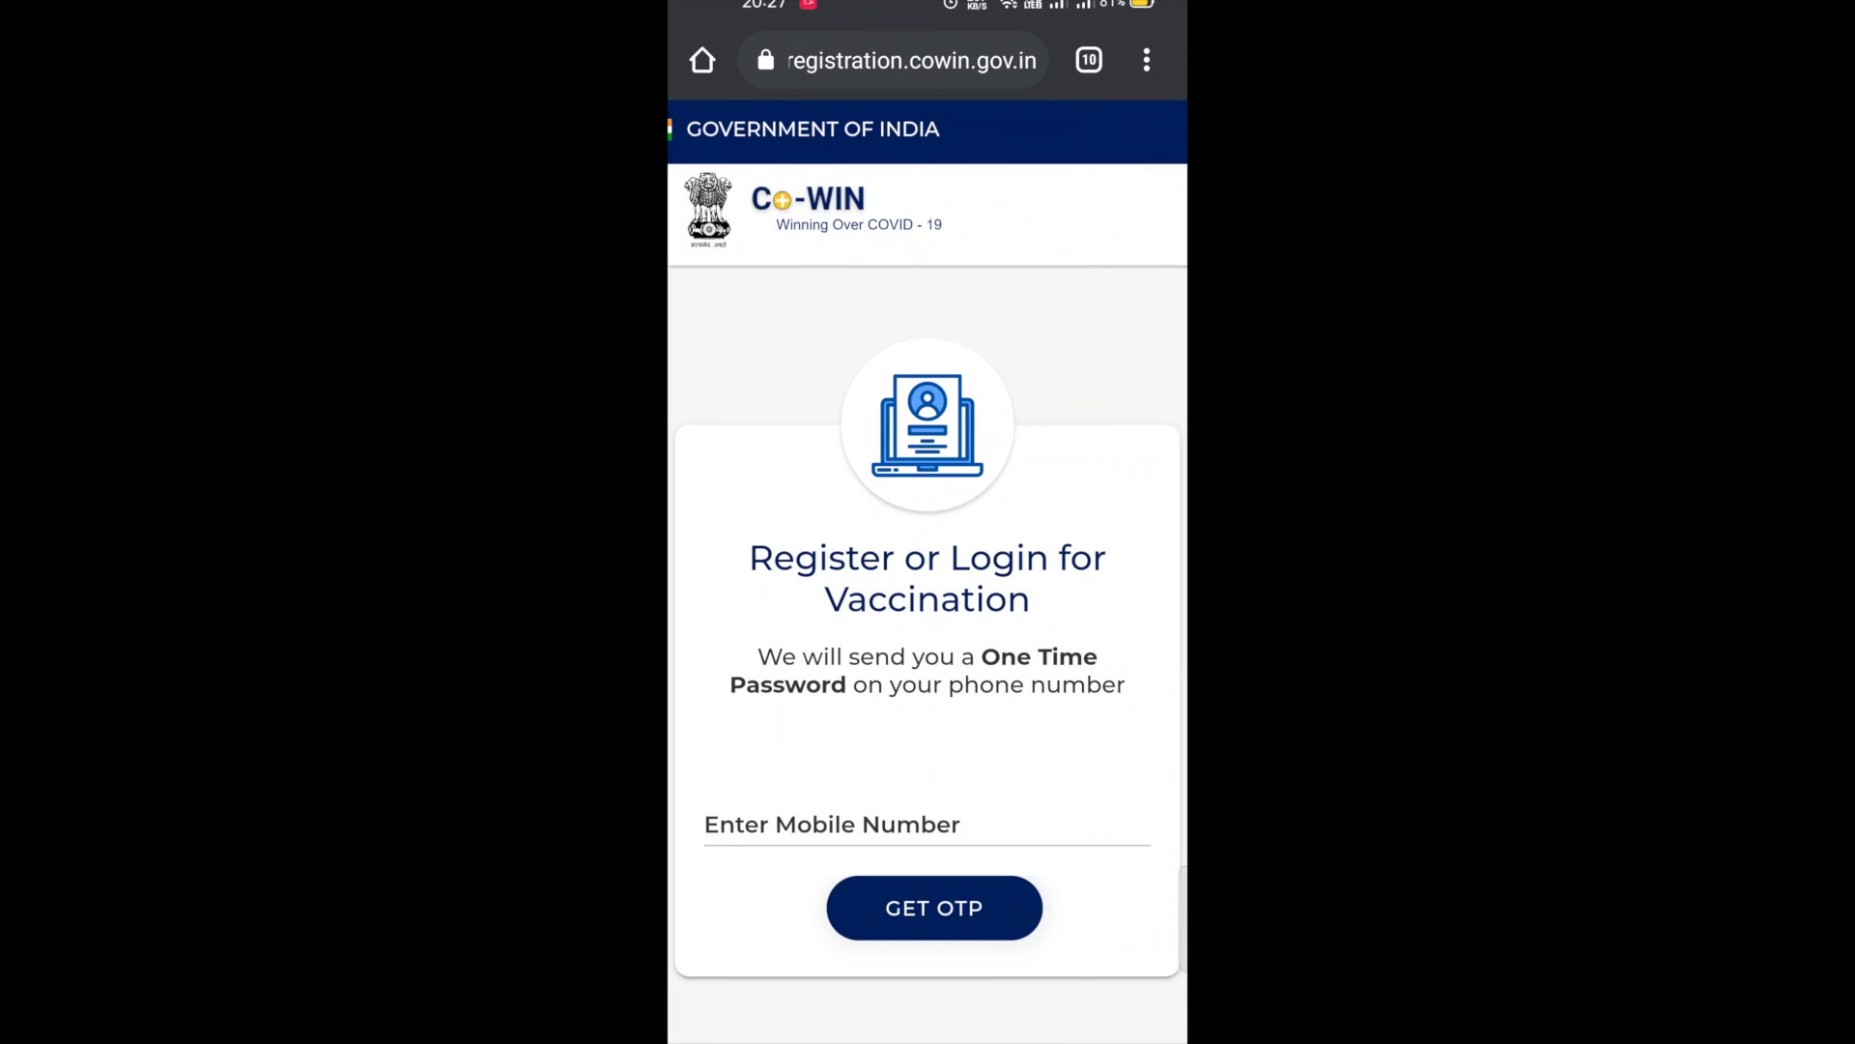
drag(753, 860, 753, 785)
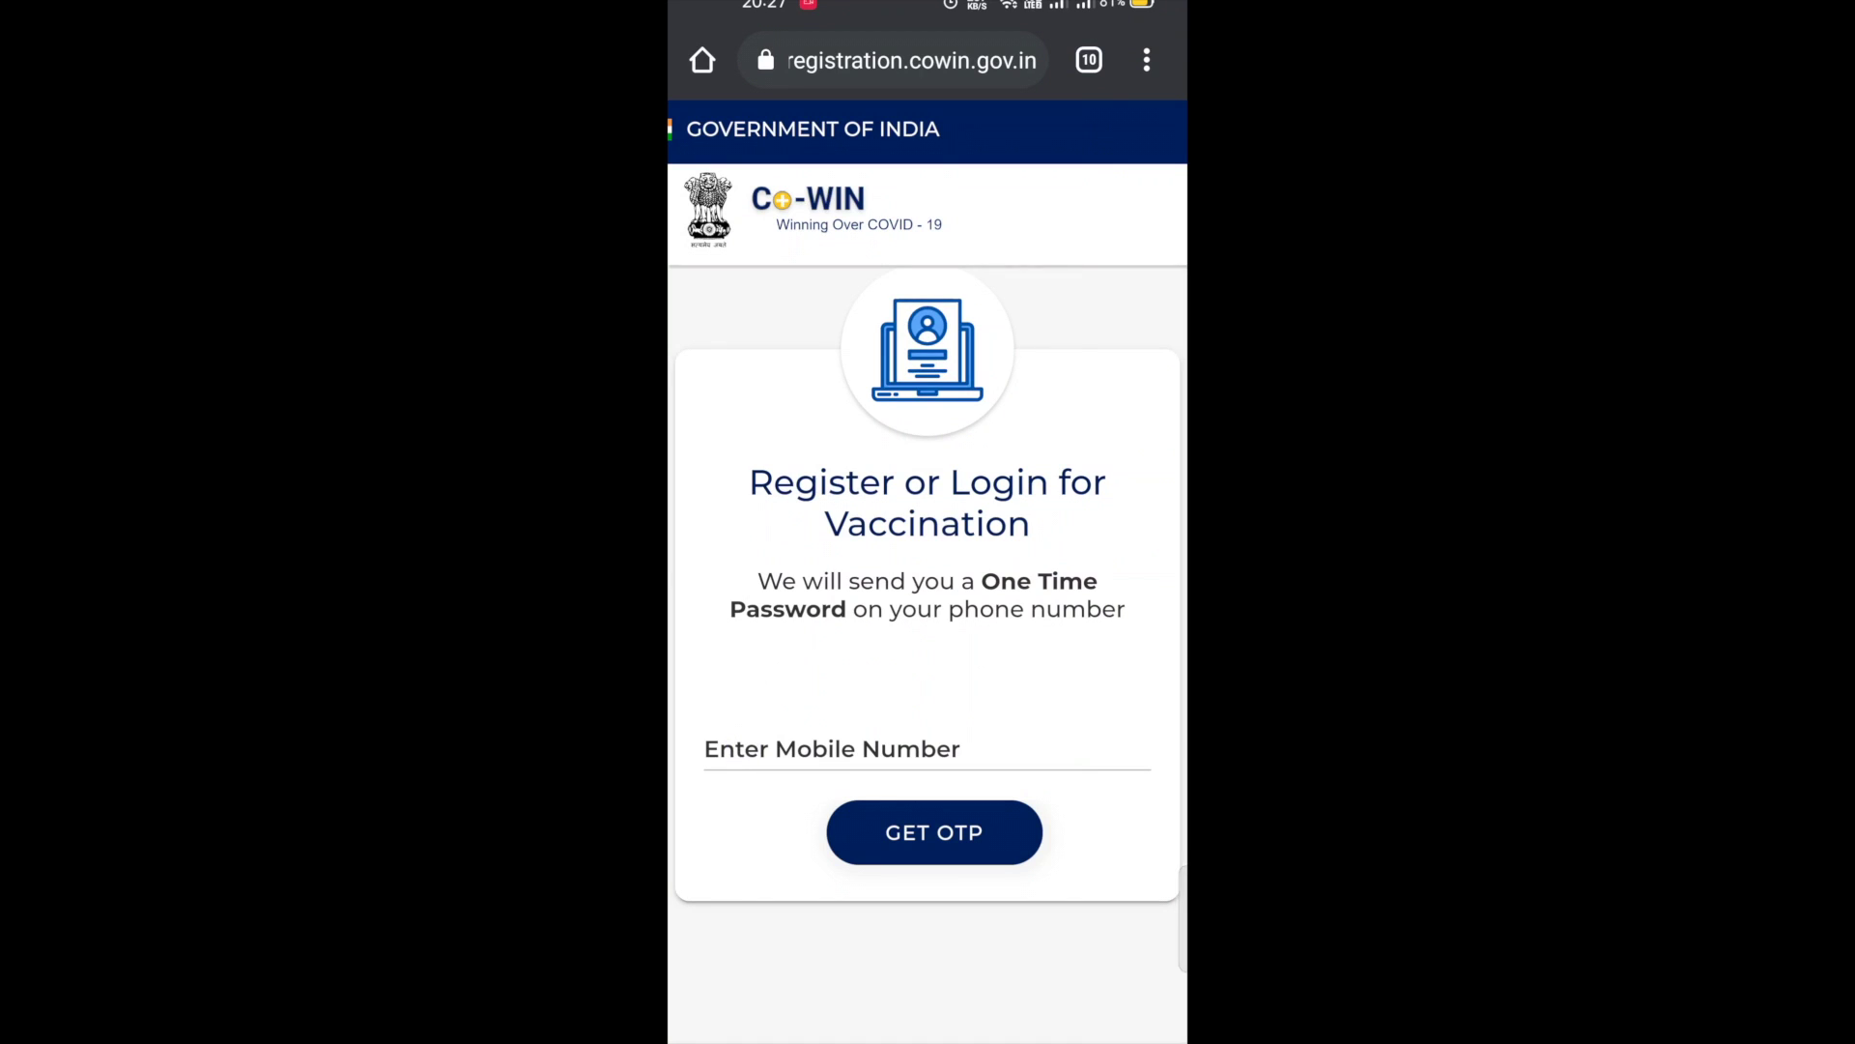
click(773, 759)
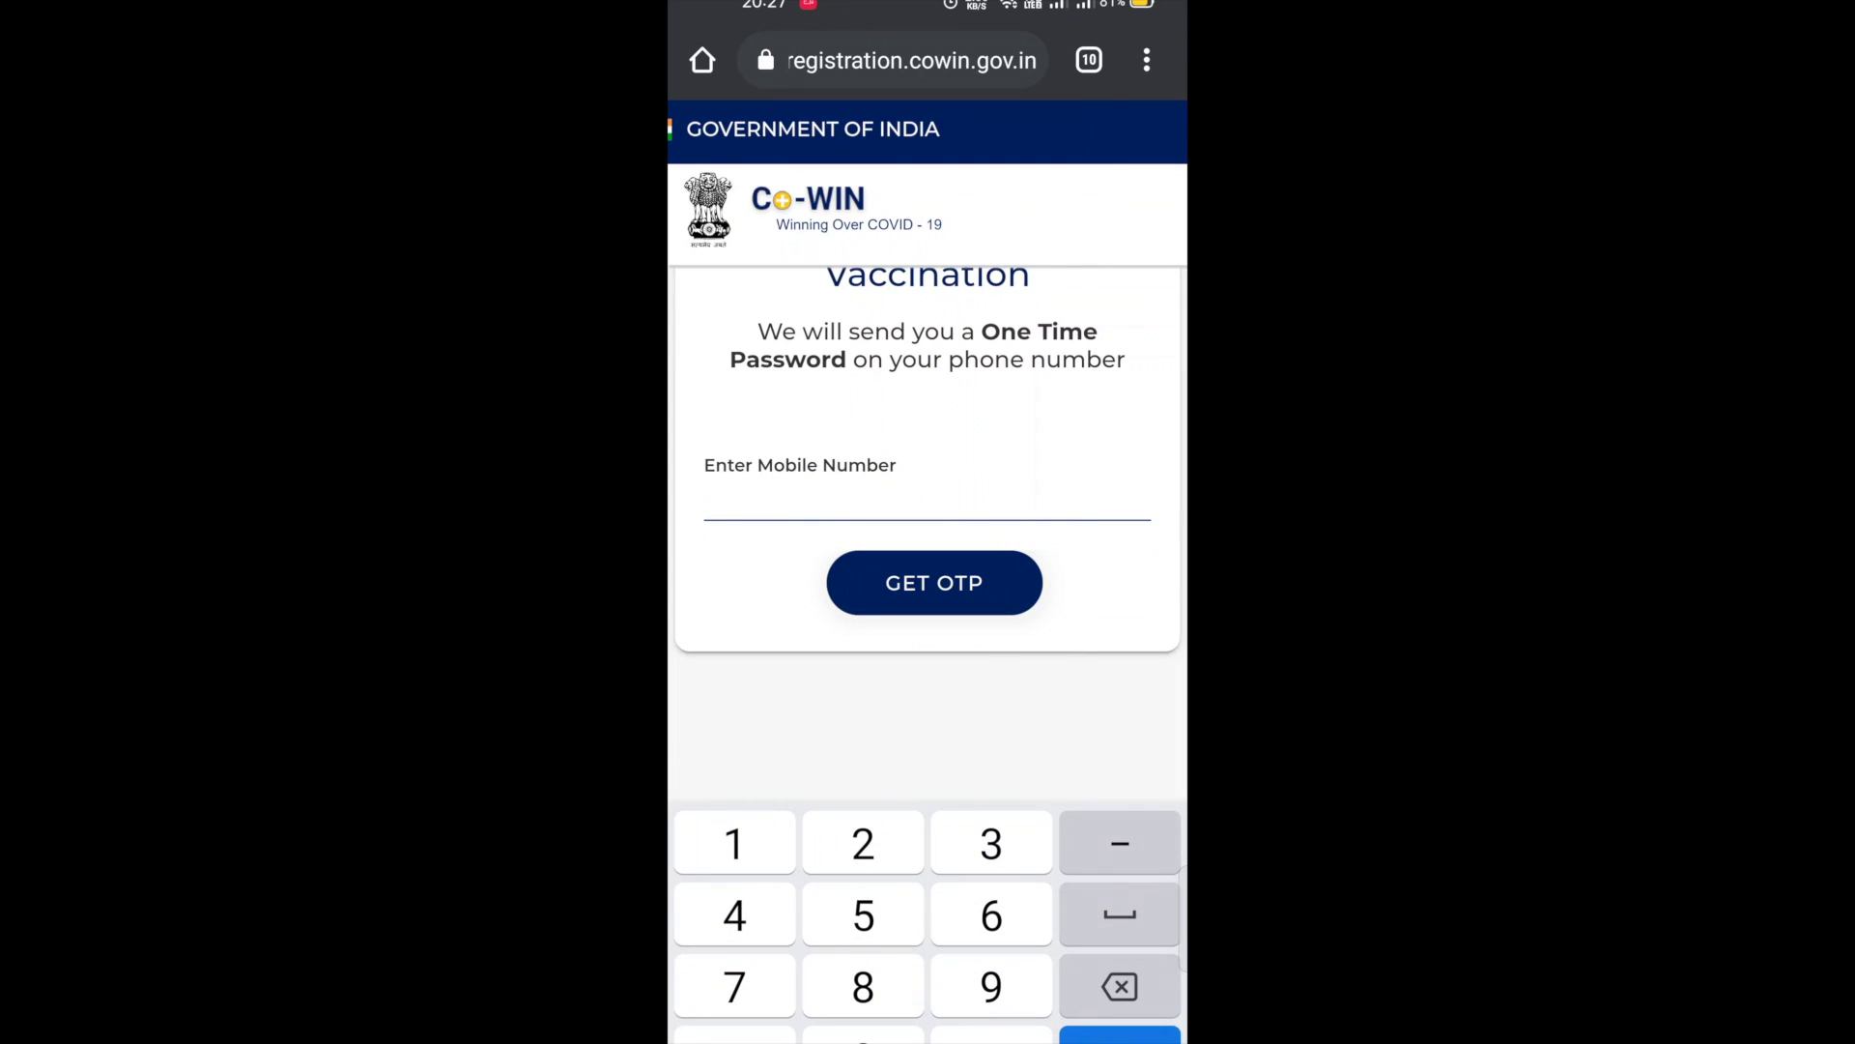